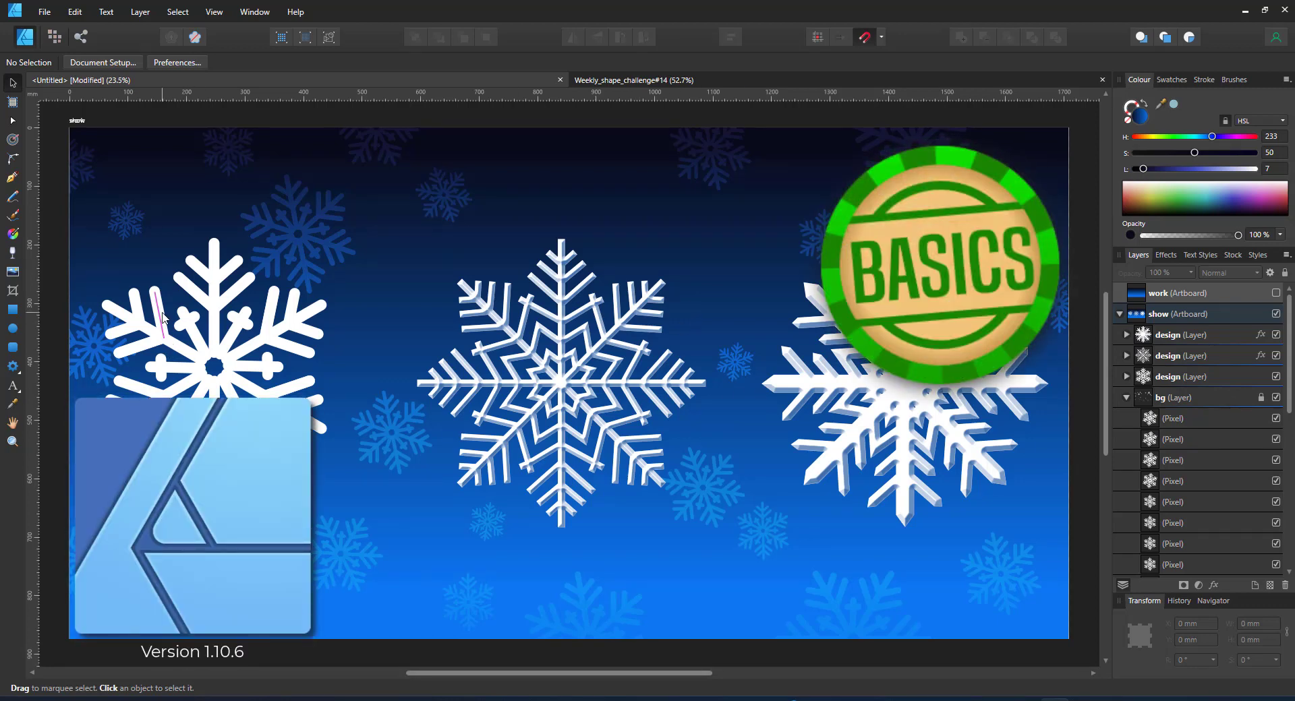
Select the left snowflake, expand its group, and select the first of its six Symbol layers
left_click(213, 293)
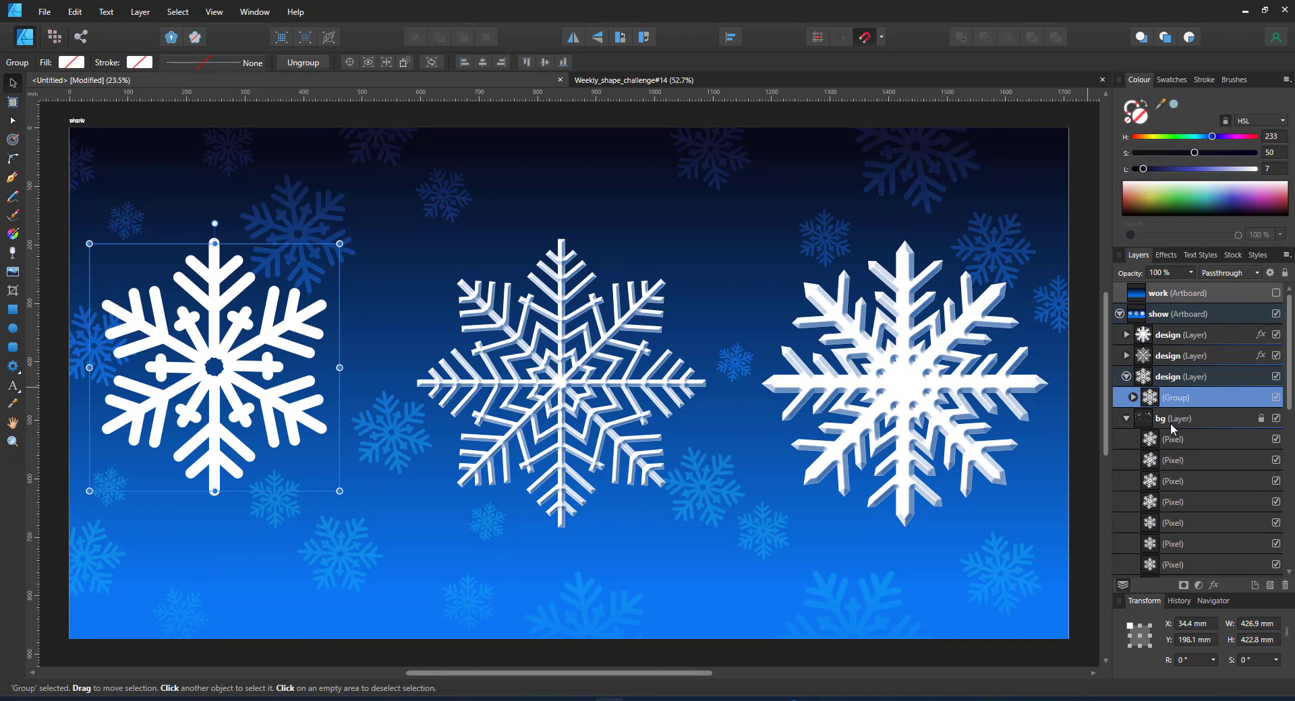
left_click(1134, 398)
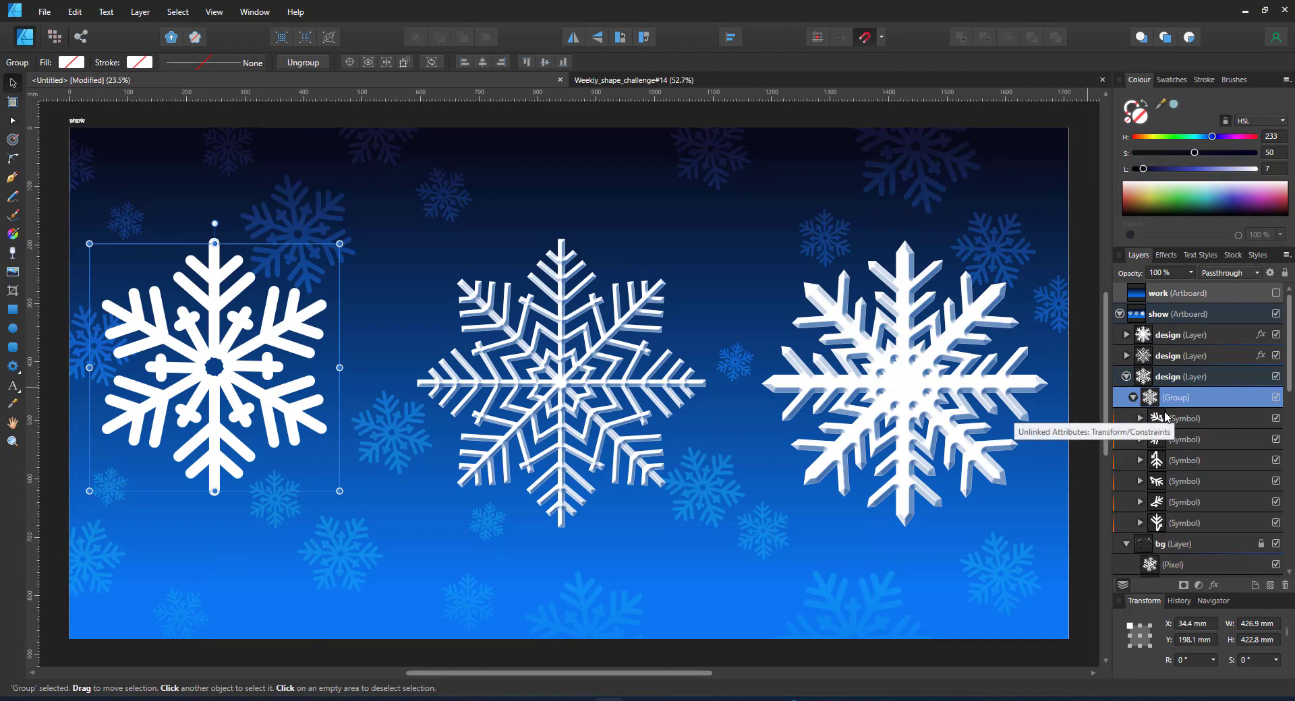
left_click(1189, 420)
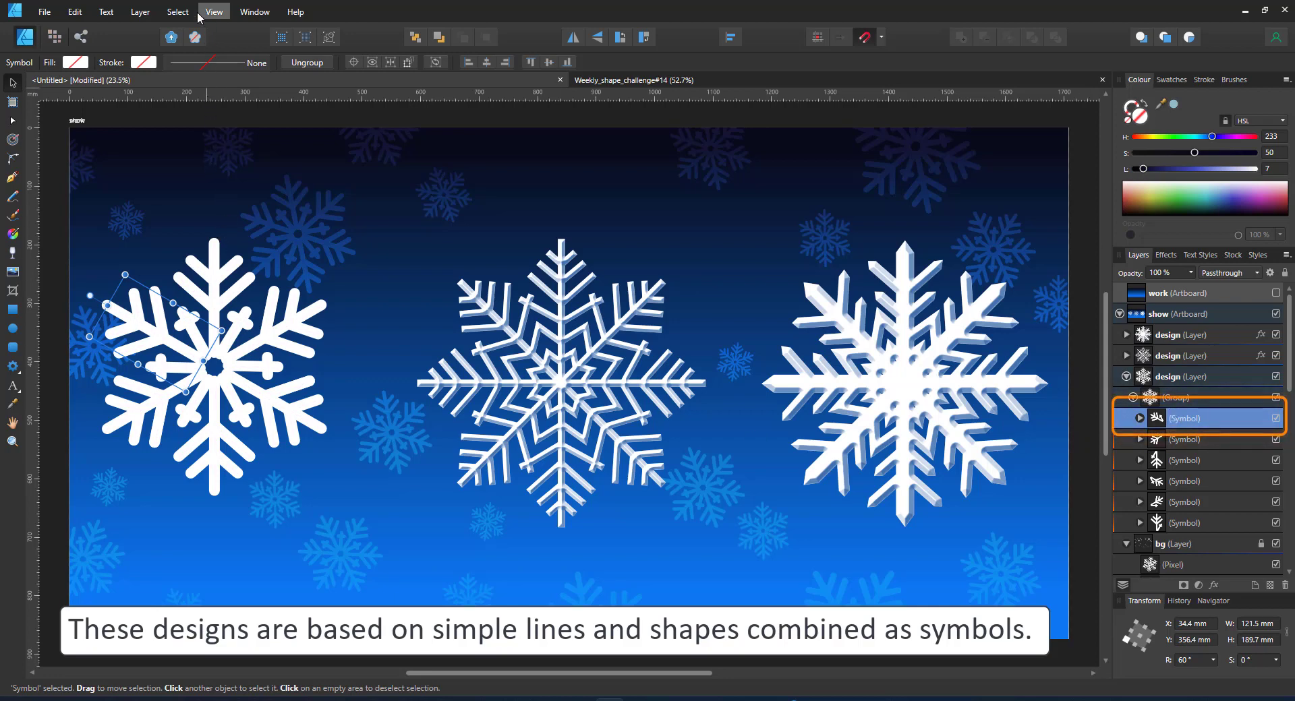
Show the Symbols panel from View > Studio and drag the first branch symbol onto the upper artboard
left_click(221, 19)
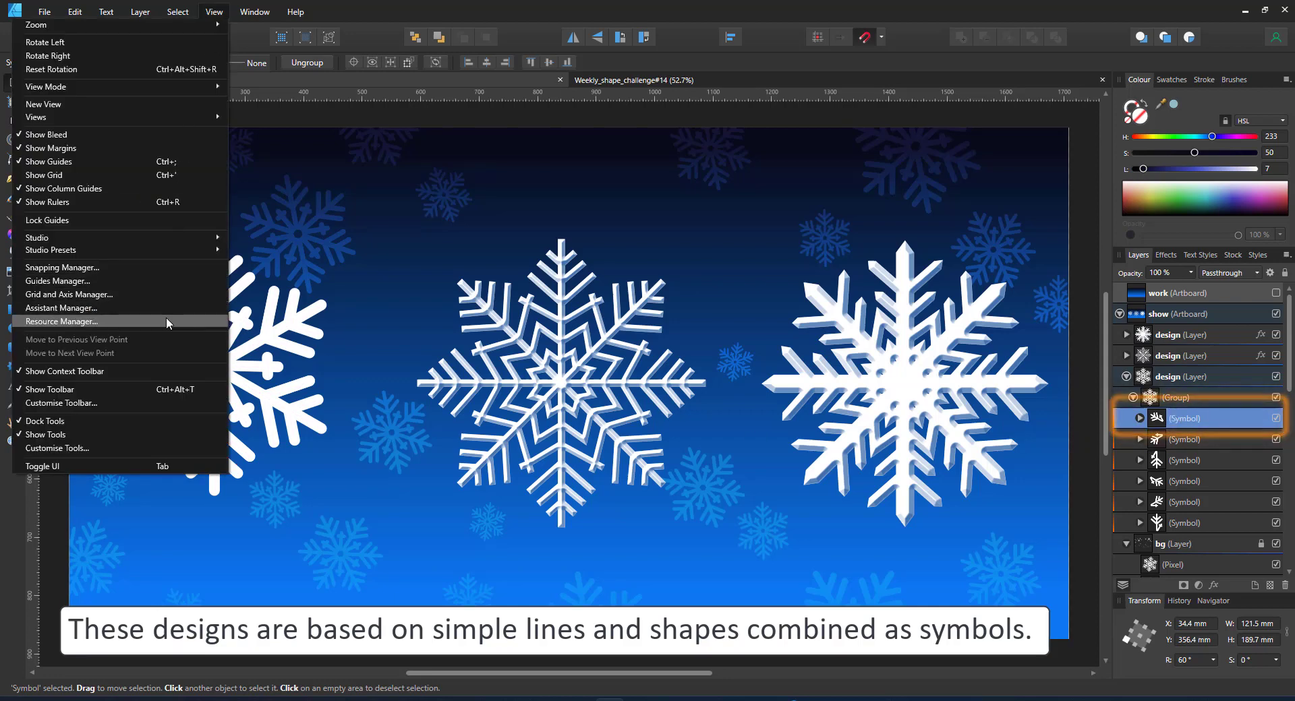
mouse_move(162, 236)
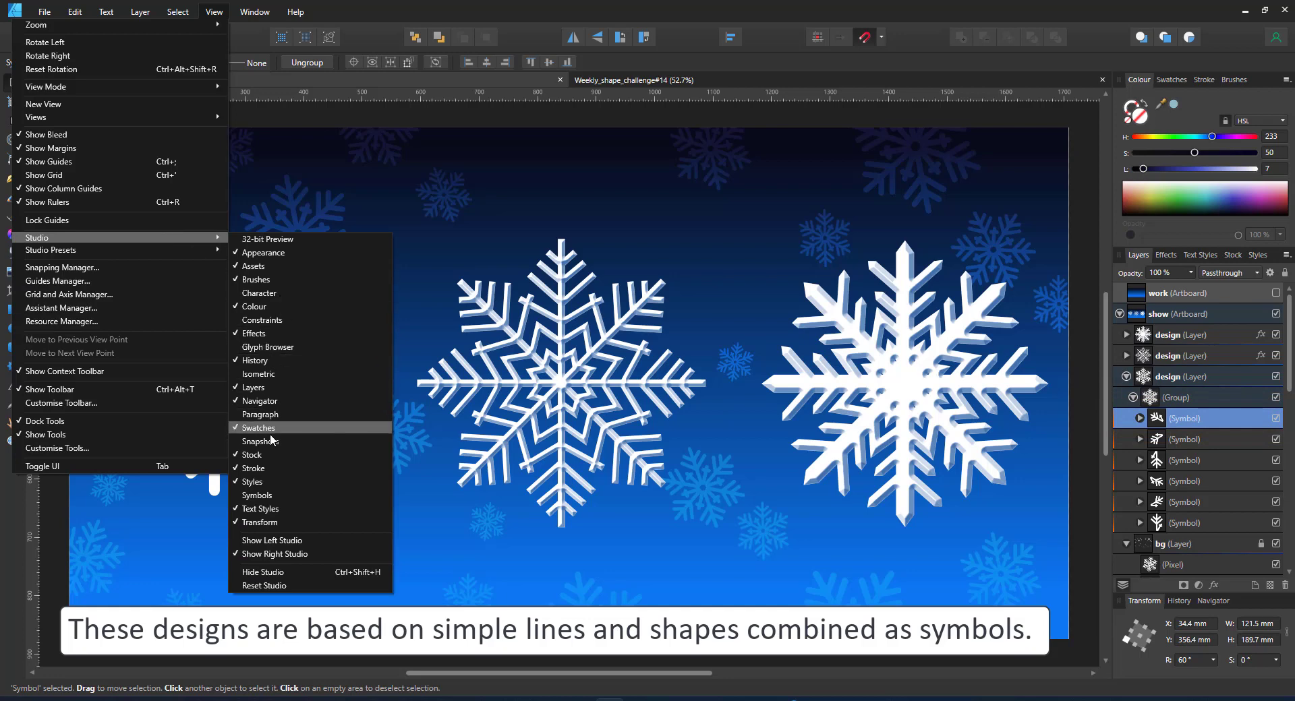
left_click(310, 496)
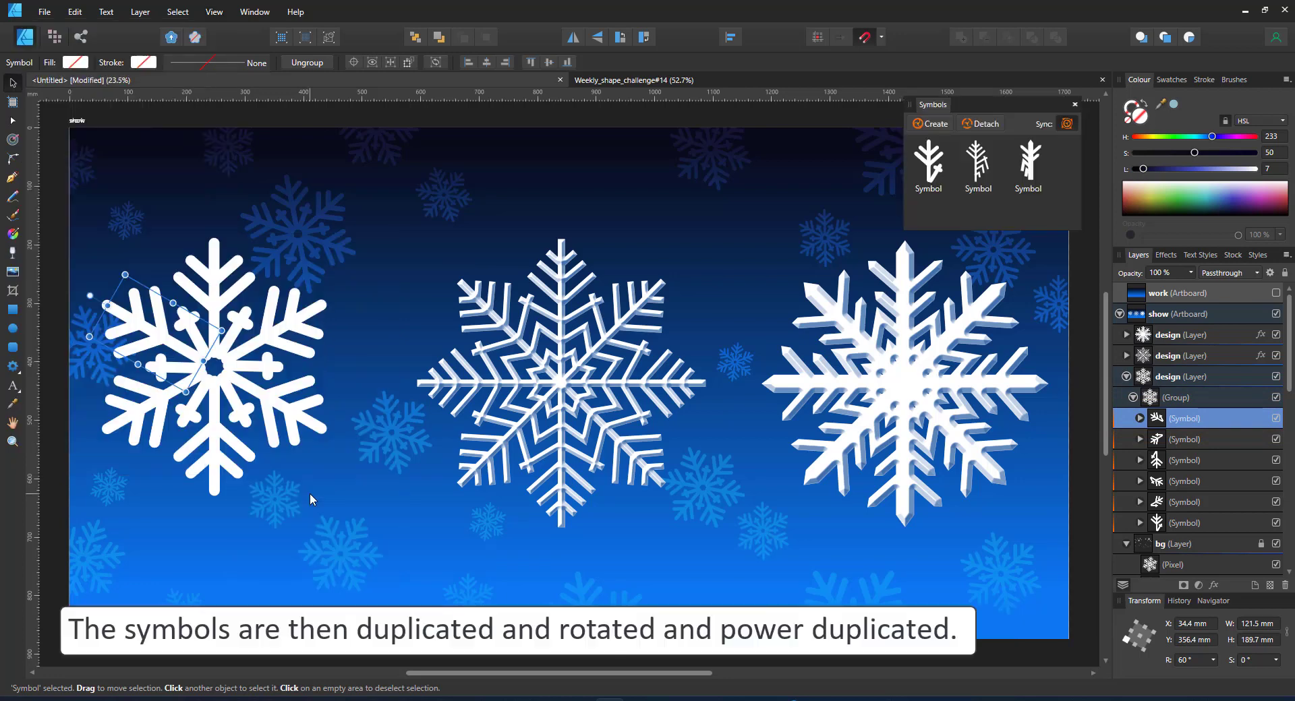
left_click(924, 157)
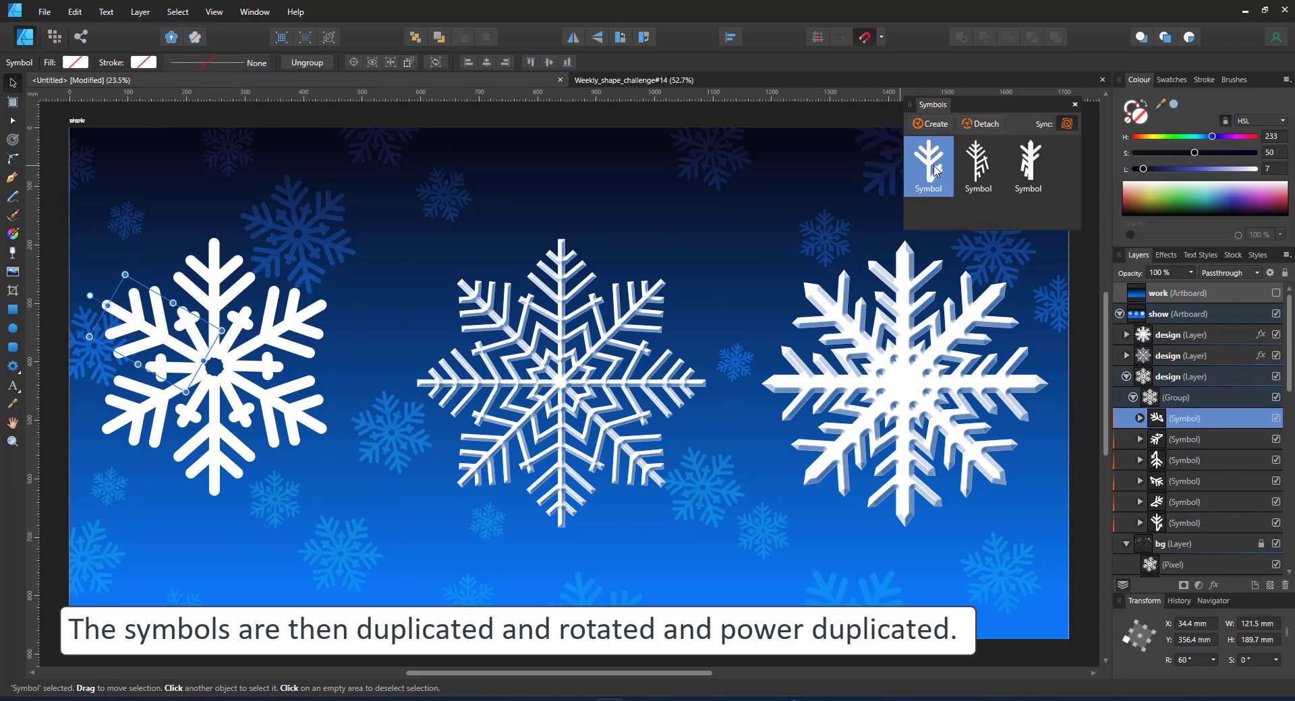
left_click_drag(935, 171, 382, 211)
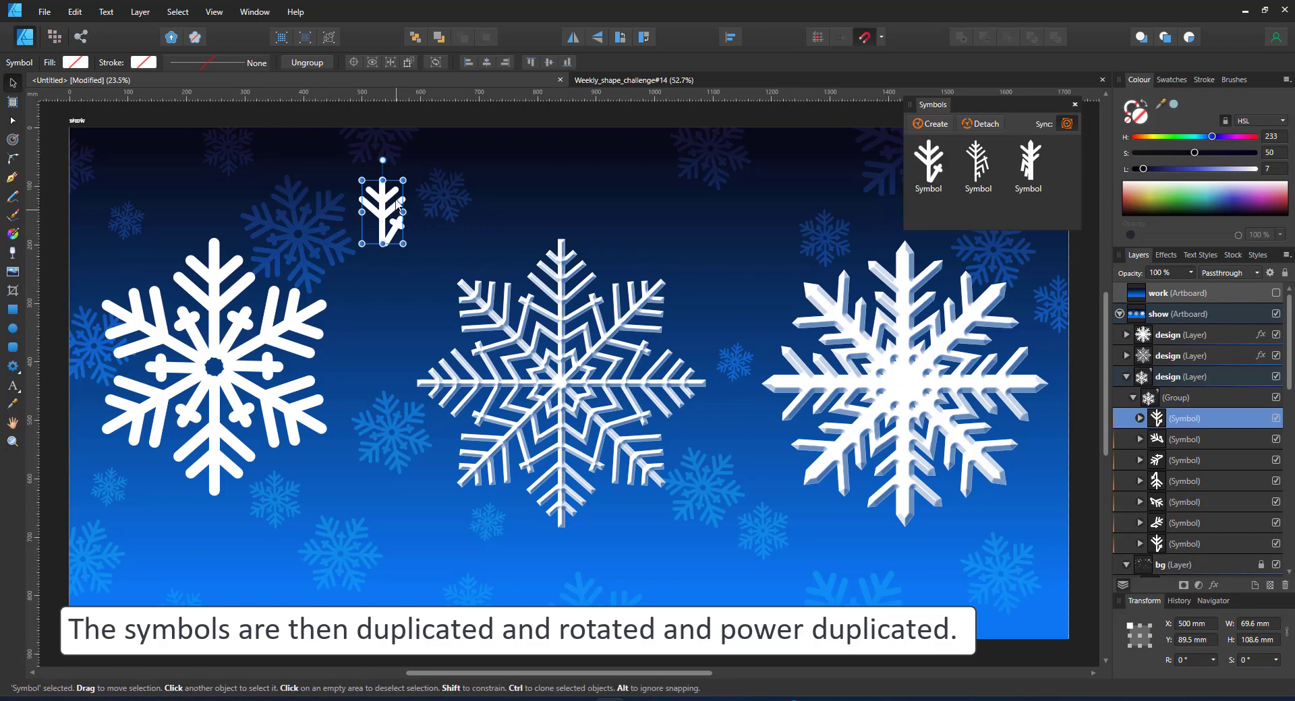
Lengthen the branch symbol's stem with the Node tool, then test-delete a diagonal branch and undo it
left_click(13, 122)
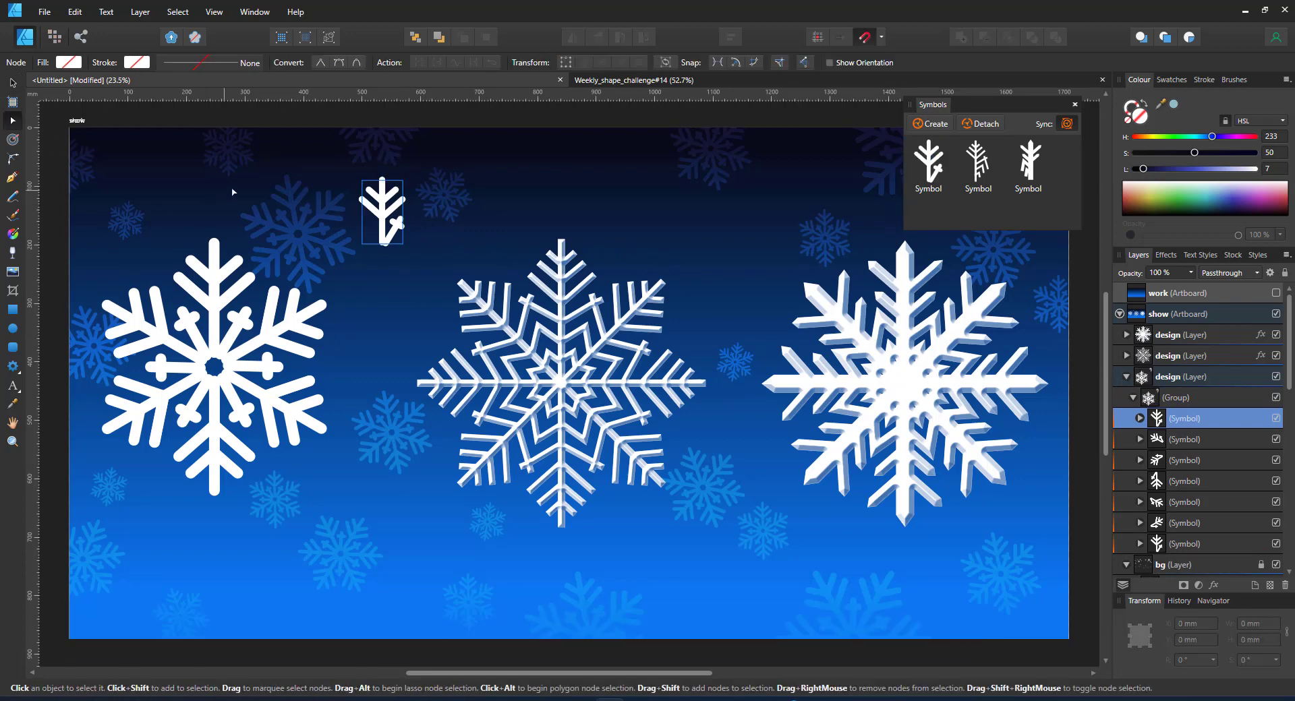
left_click(382, 190)
mouse_move(382, 178)
left_mouse_down()
mouse_move(383, 159)
mouse_move(382, 177)
left_mouse_up()
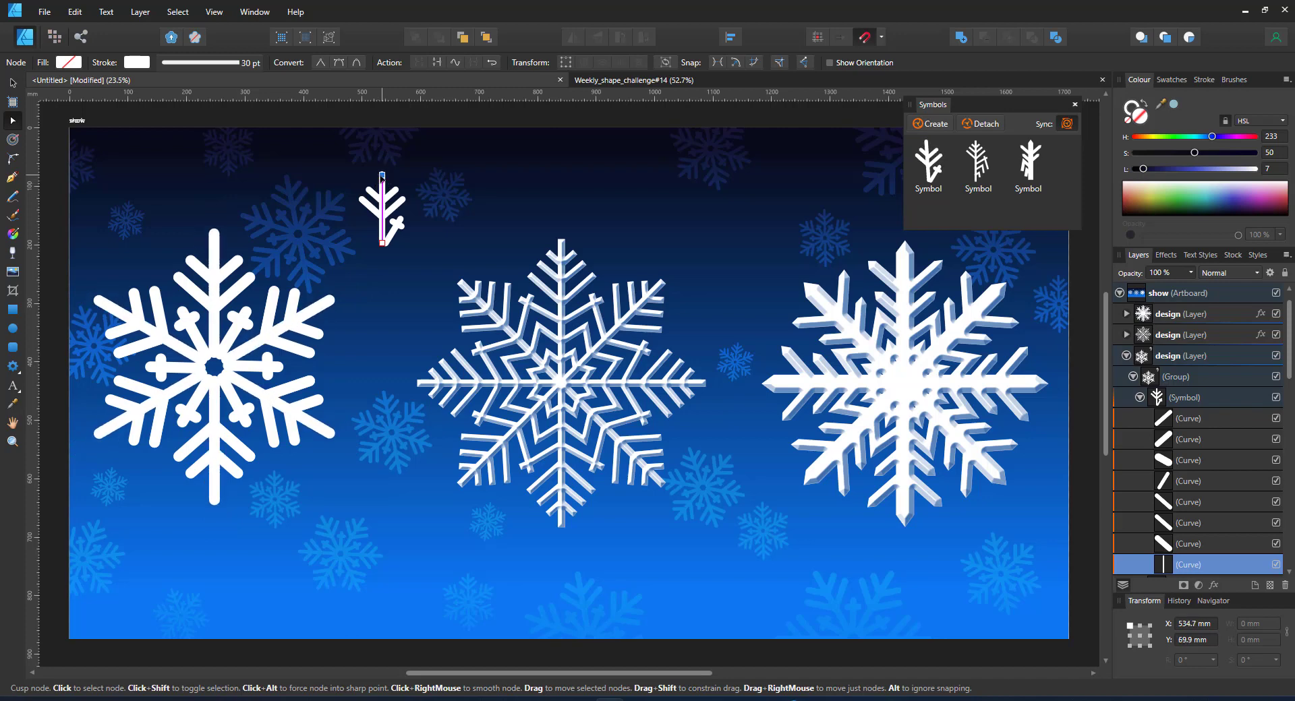
left_click(399, 224)
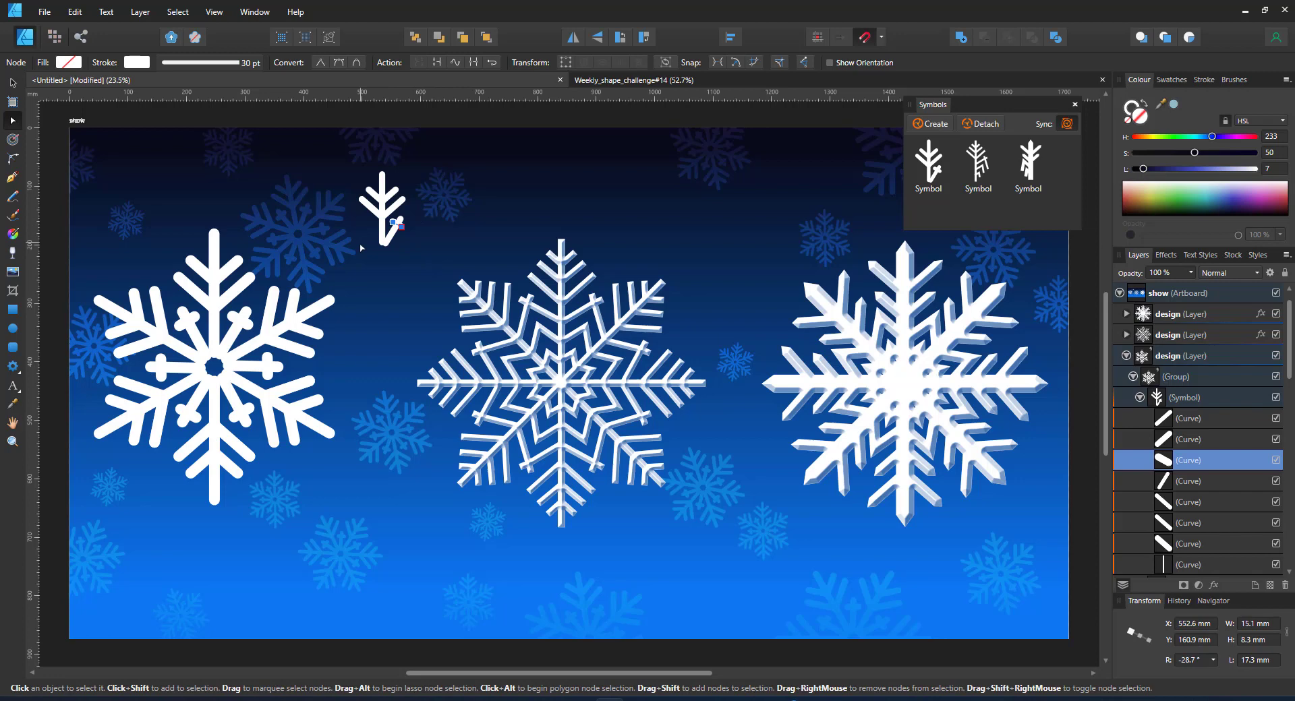
key("Delete")
key("ctrl+z")
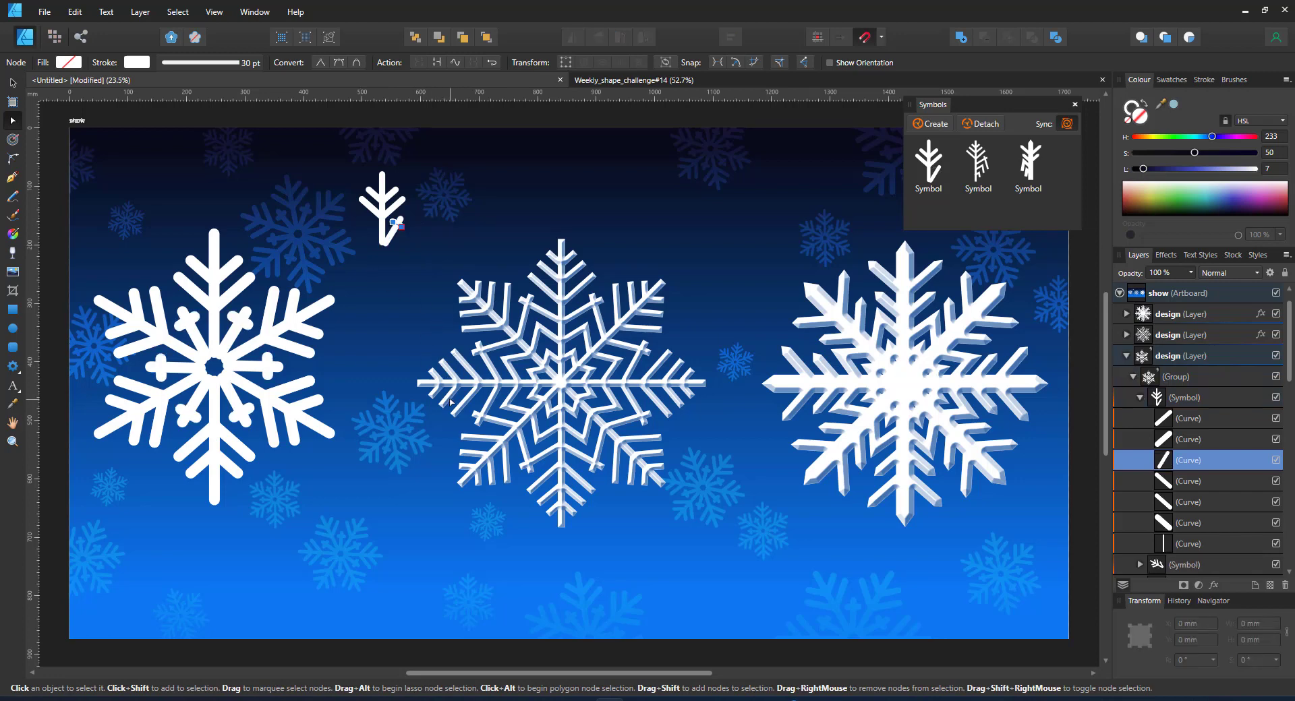
Delete the extra test instance of the branch symbol
left_click(14, 86)
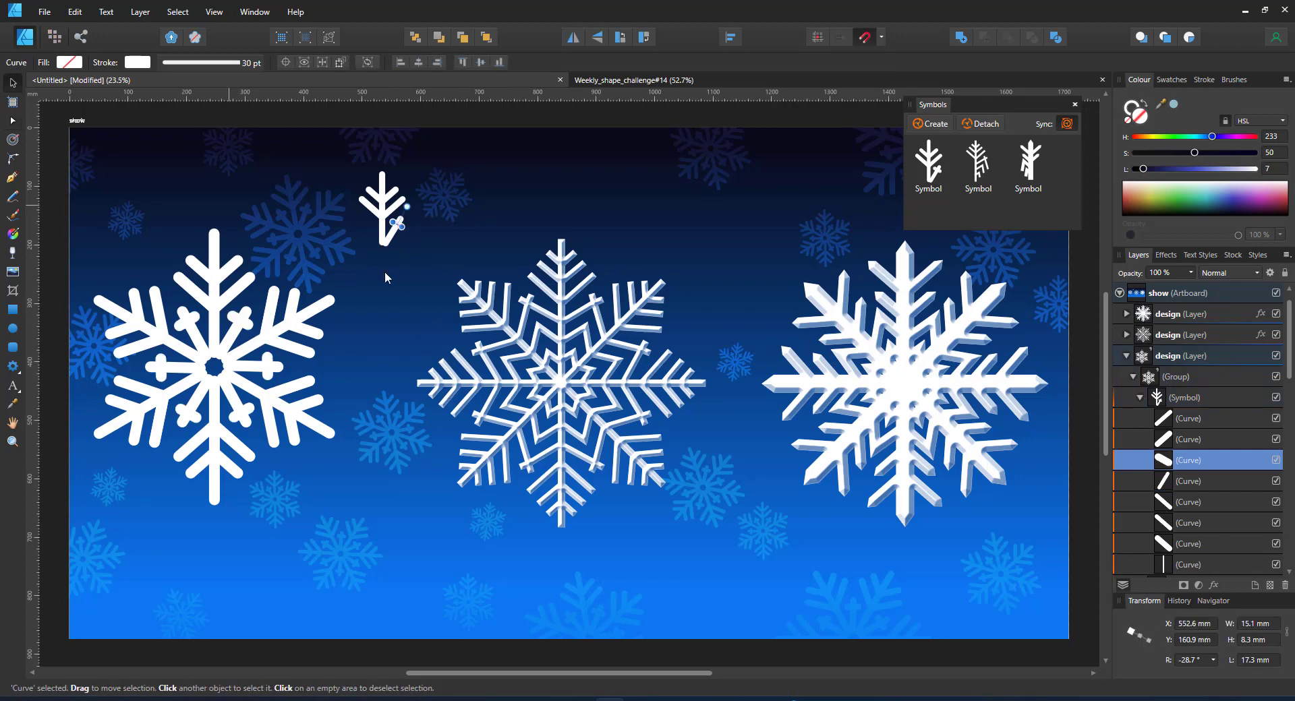
left_click(382, 215)
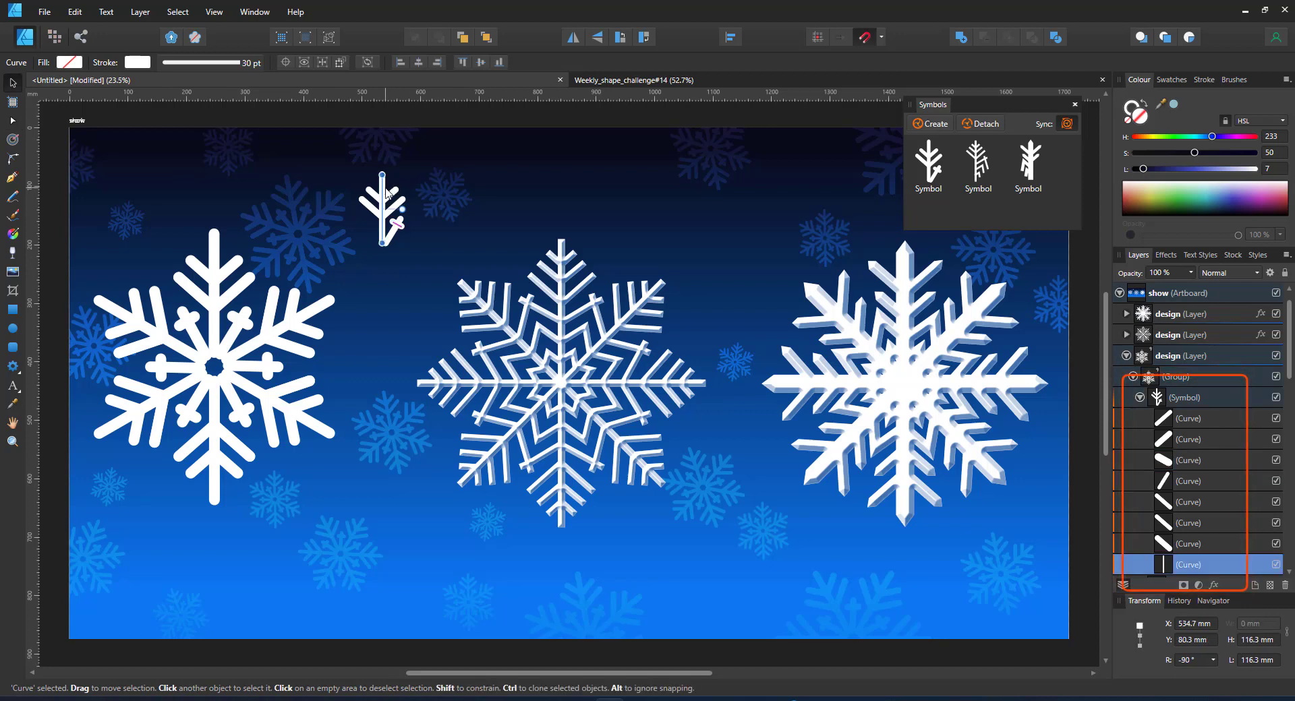
left_click(1212, 398)
key("Delete")
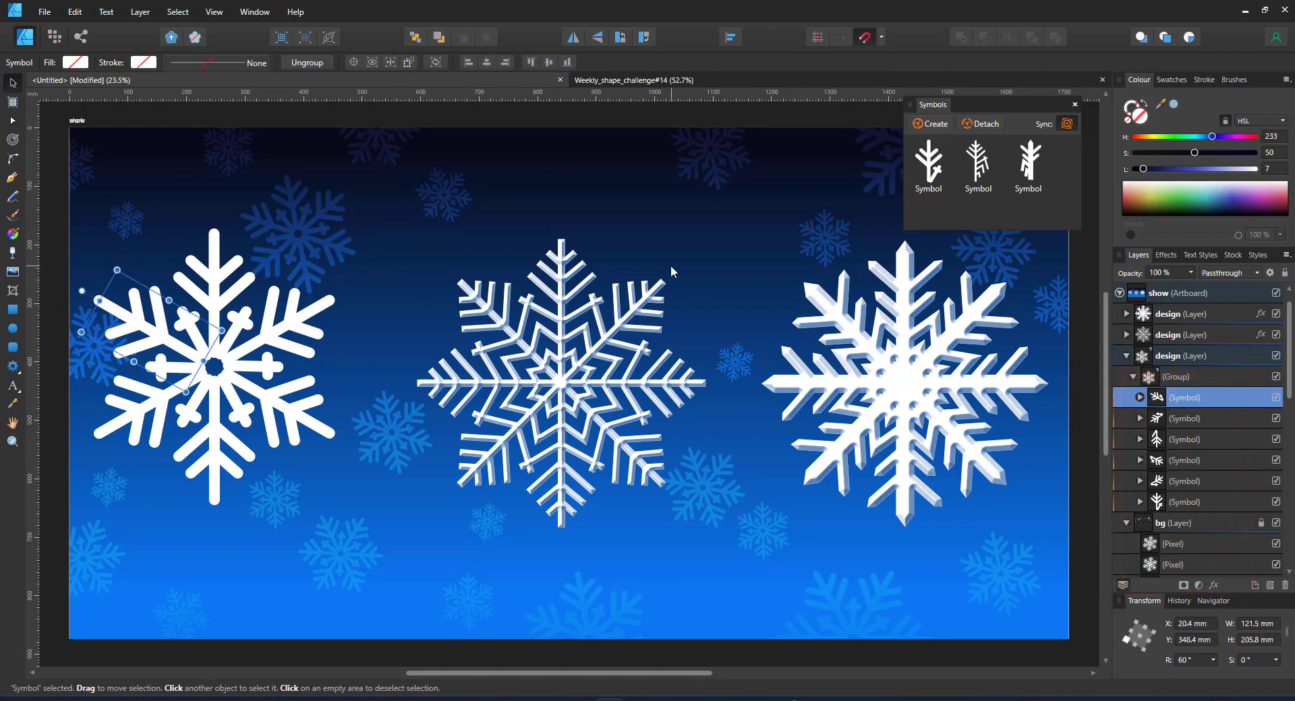
Add an Outer Shadow with 18.1 px radius and 31.8 px offset to the middle snowflake's layer
left_click(636, 311)
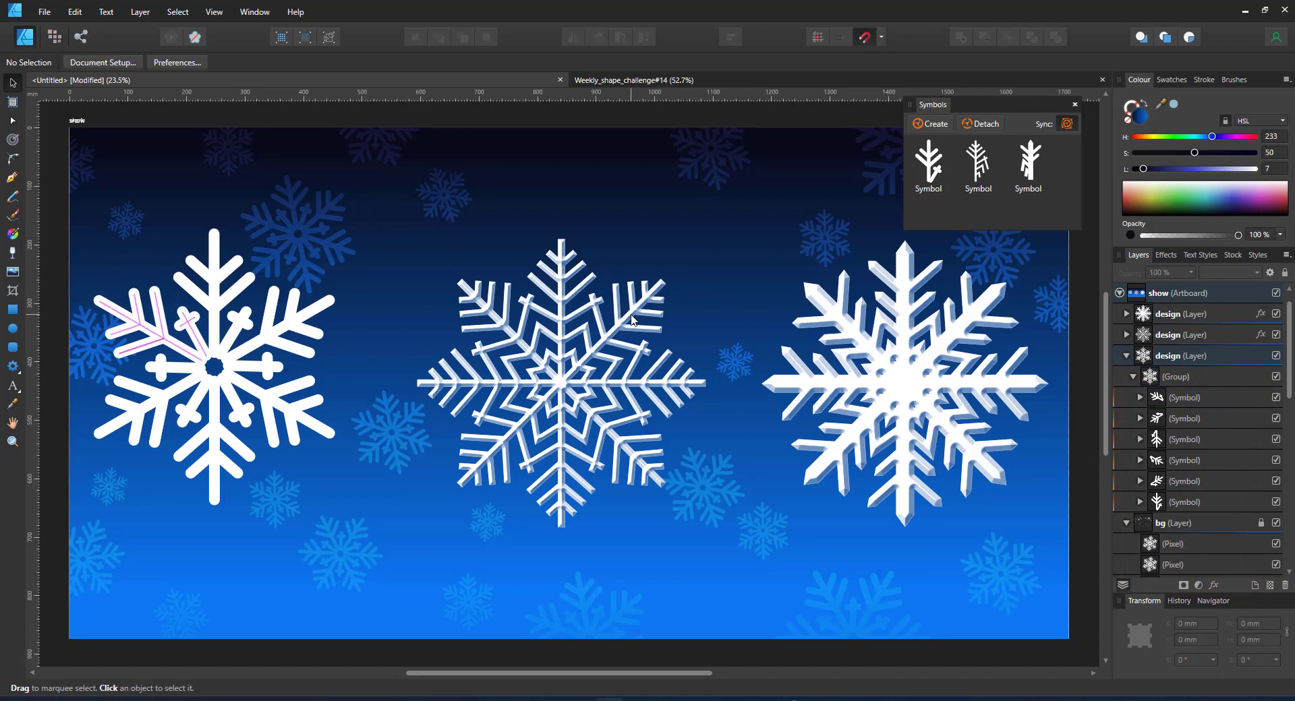
left_click(1249, 337)
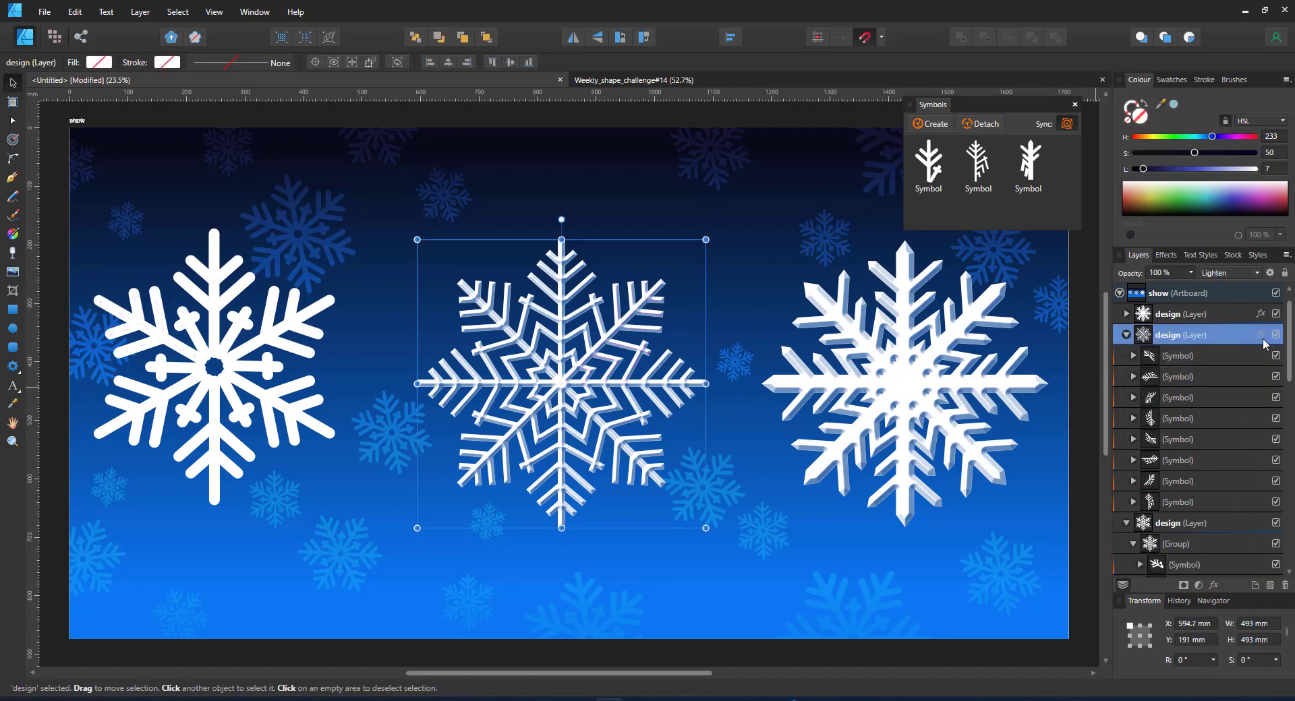
left_click(1260, 335)
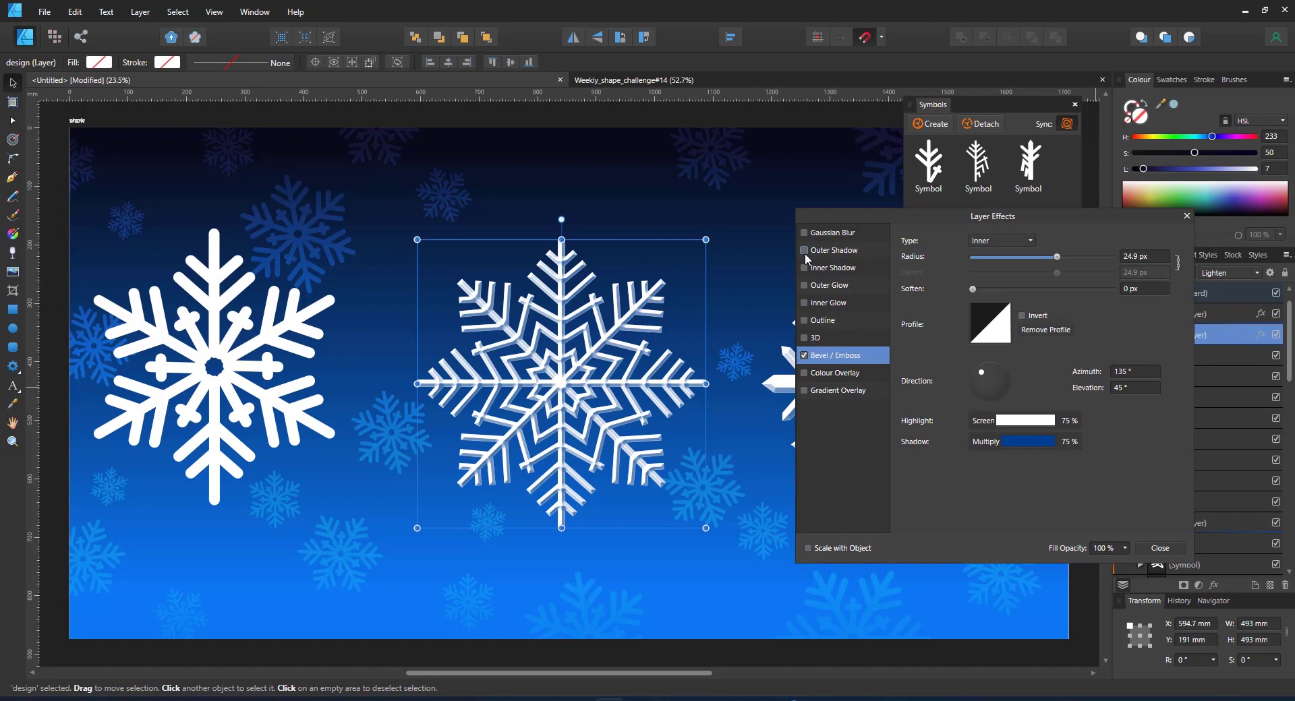
left_click(804, 250)
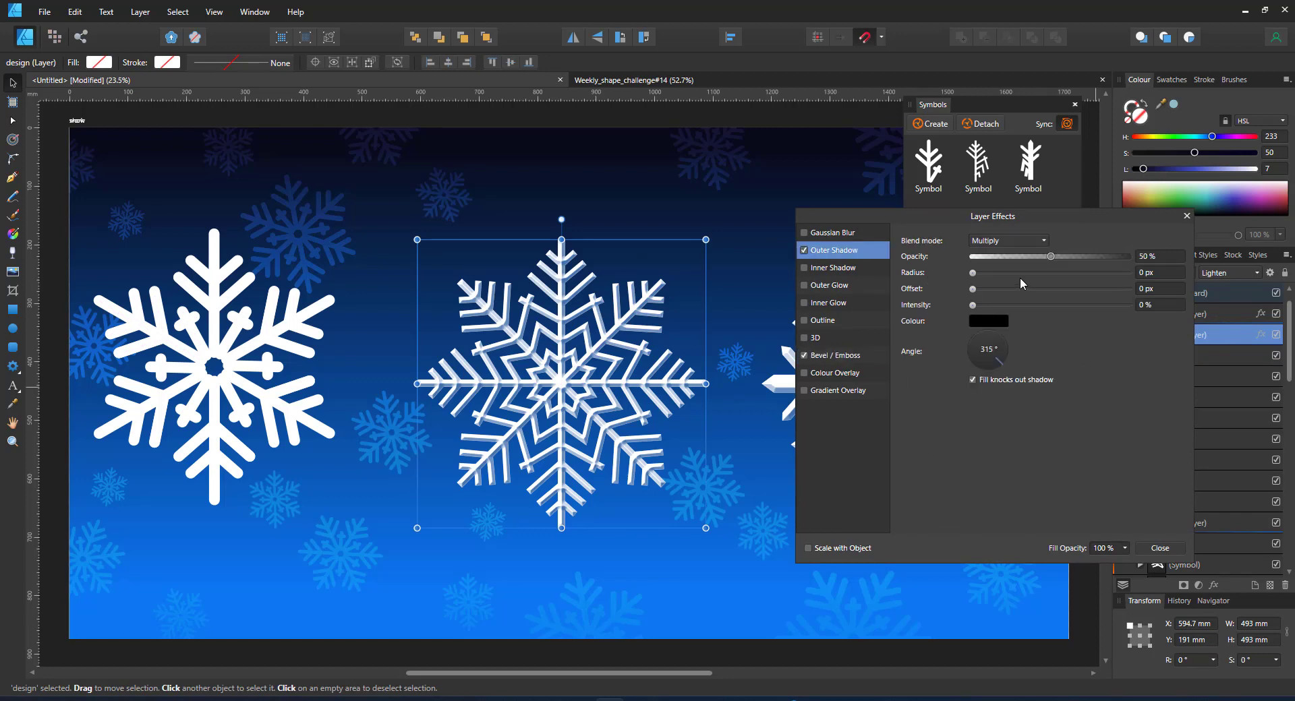
left_click_drag(1021, 274, 1078, 305)
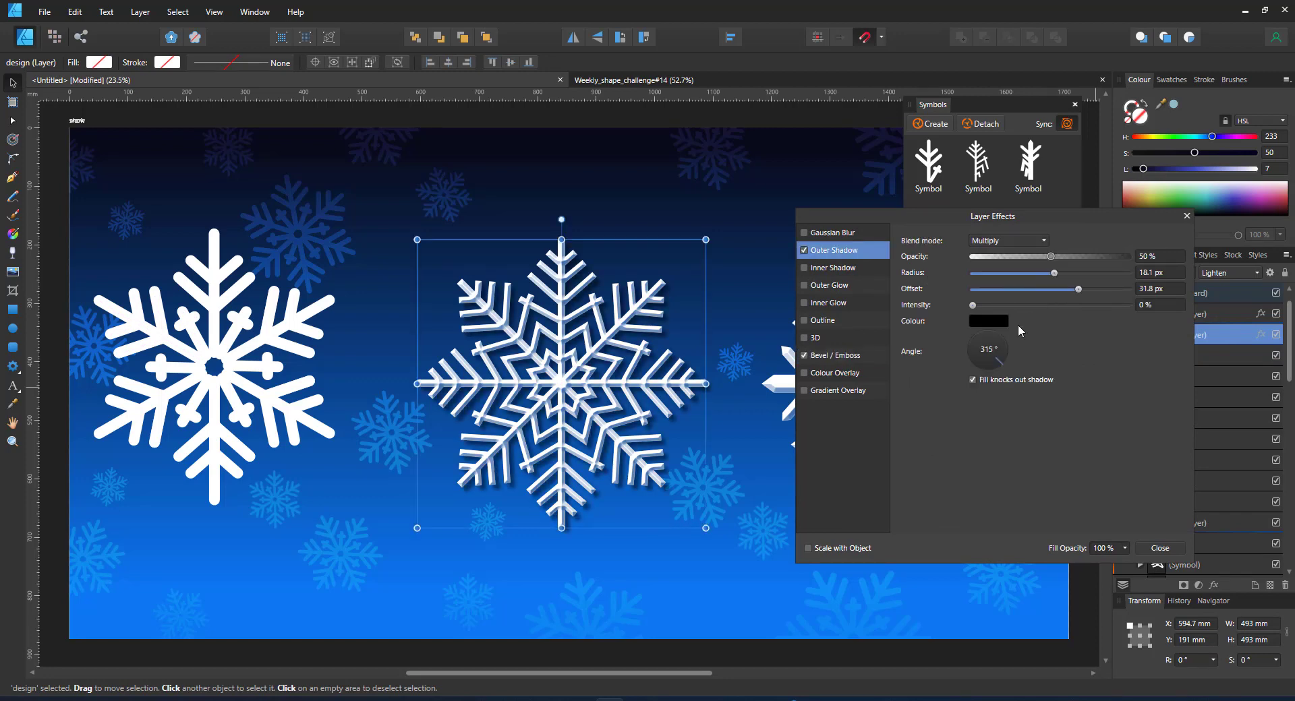
left_click(1187, 216)
left_click(1188, 355)
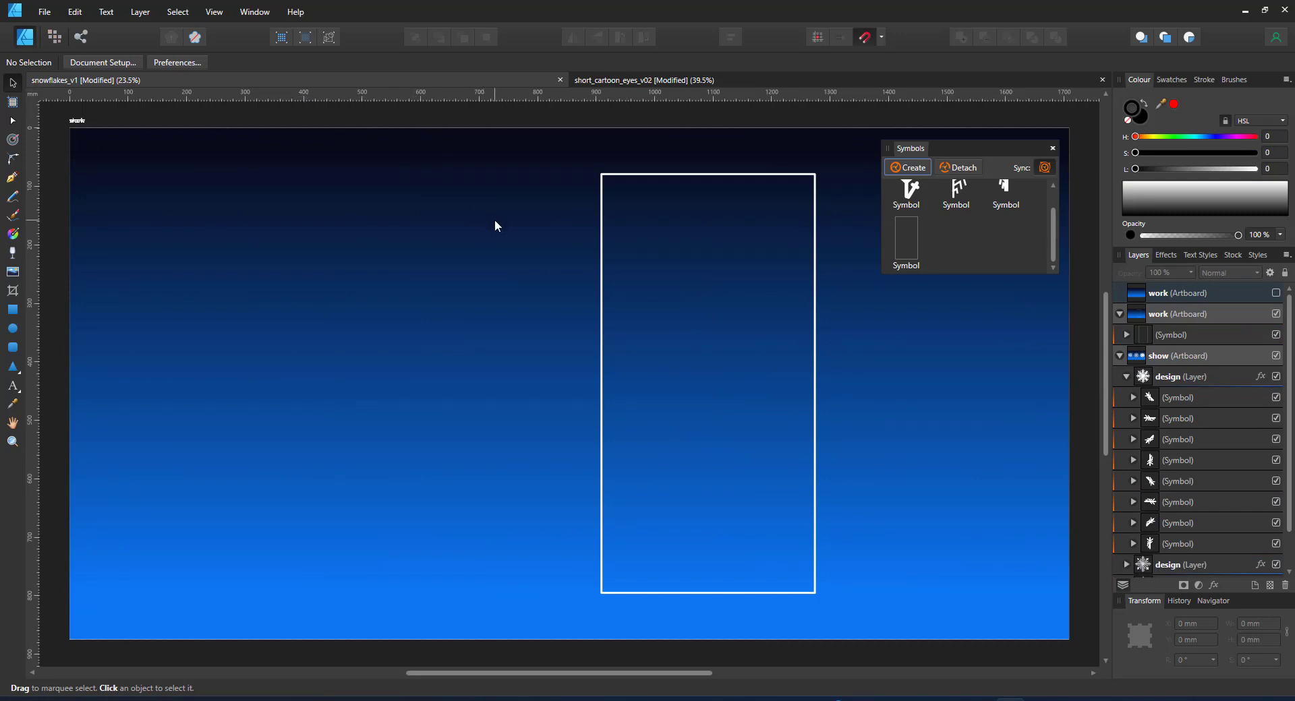
Place the empty rectangle symbol on the canvas and move its layer into the work artboard
left_click(910, 242)
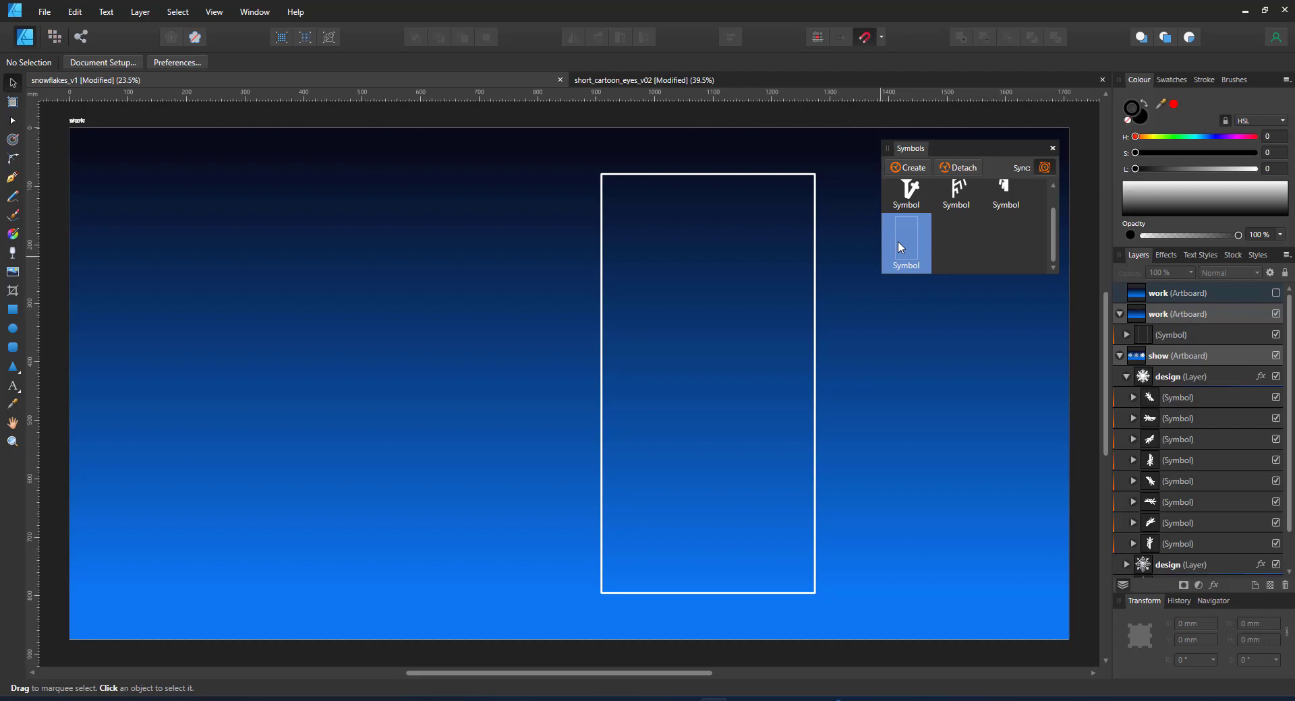
left_click_drag(901, 247, 237, 351)
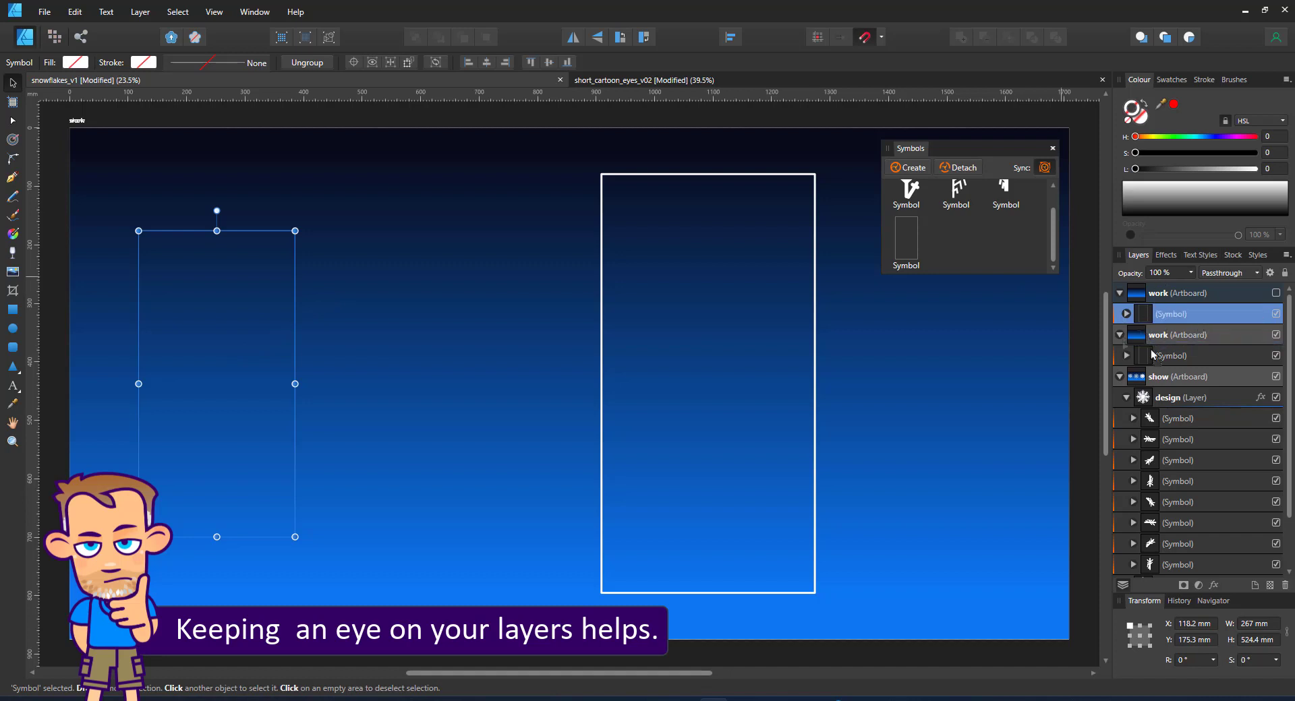
left_click_drag(1152, 354, 1152, 352)
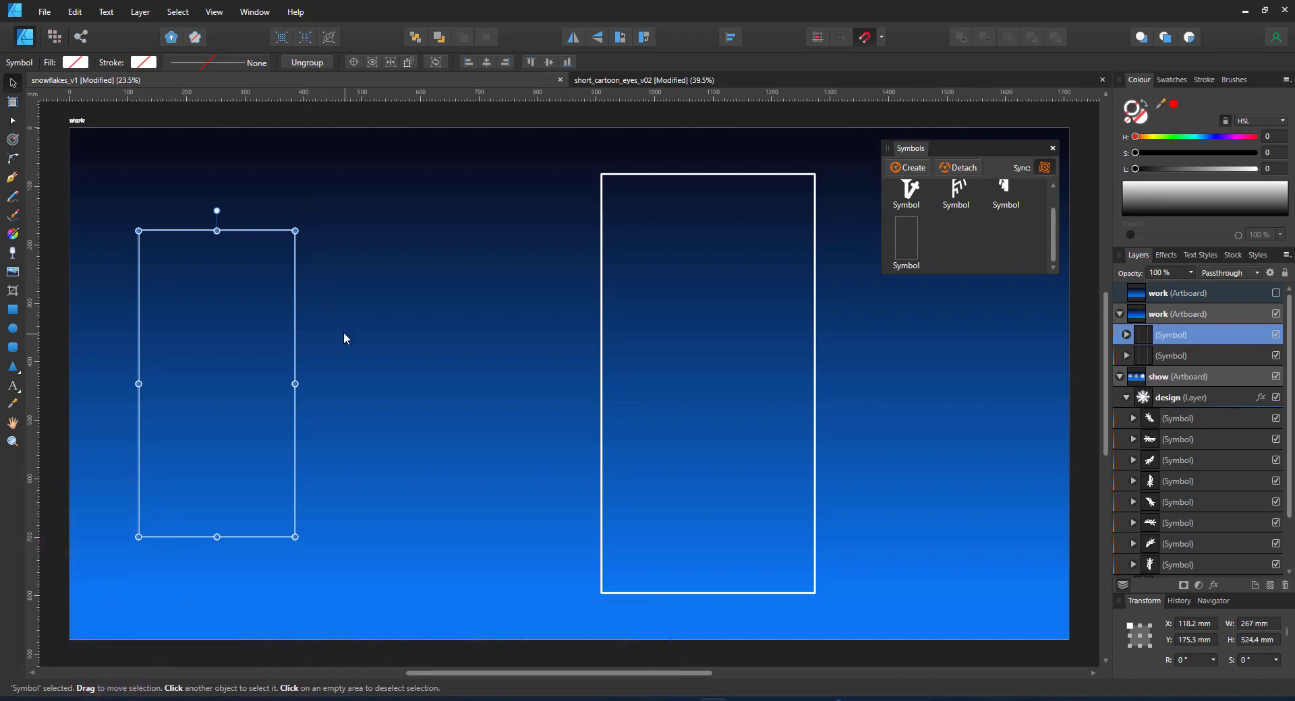
Duplicate the rectangle symbol, flip it horizontally, and set the copy beside the original
key("ctrl+j")
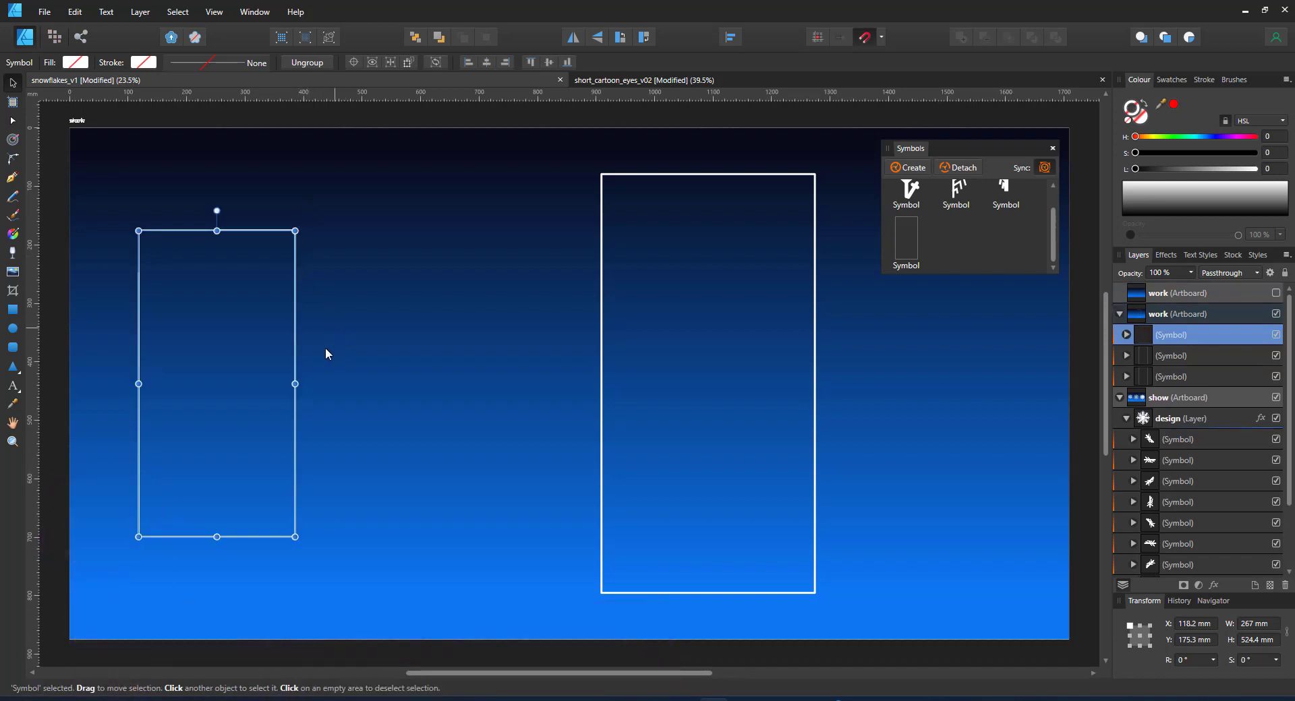
left_click(577, 38)
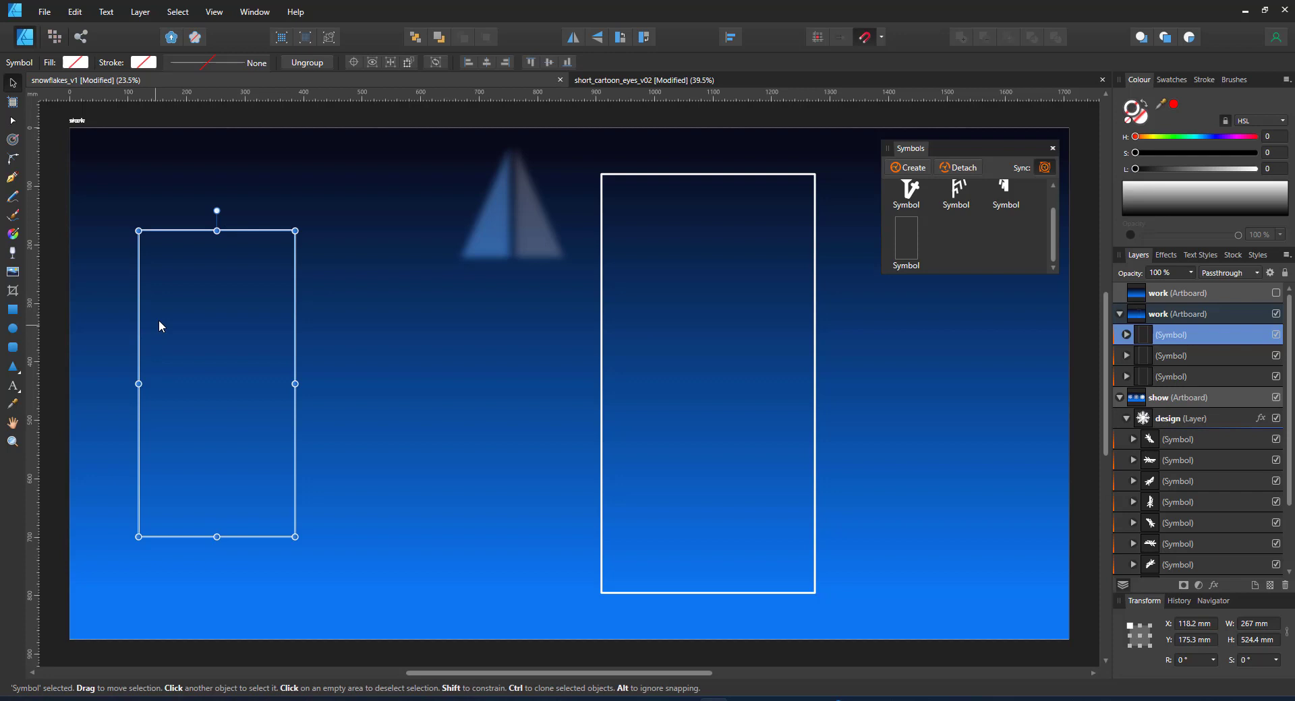
left_click_drag(159, 320, 321, 318)
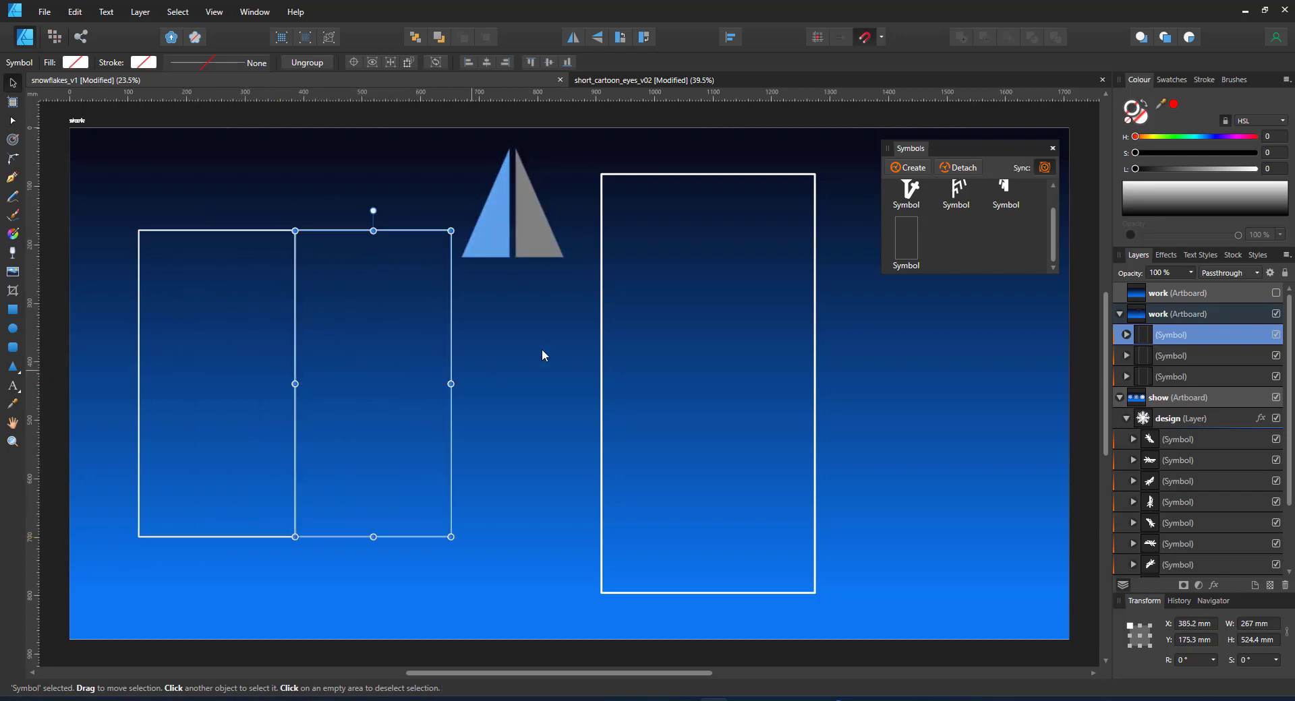
Unhide the group inside the right face symbol and move its eye group higher
left_click(793, 182)
left_click(1125, 377)
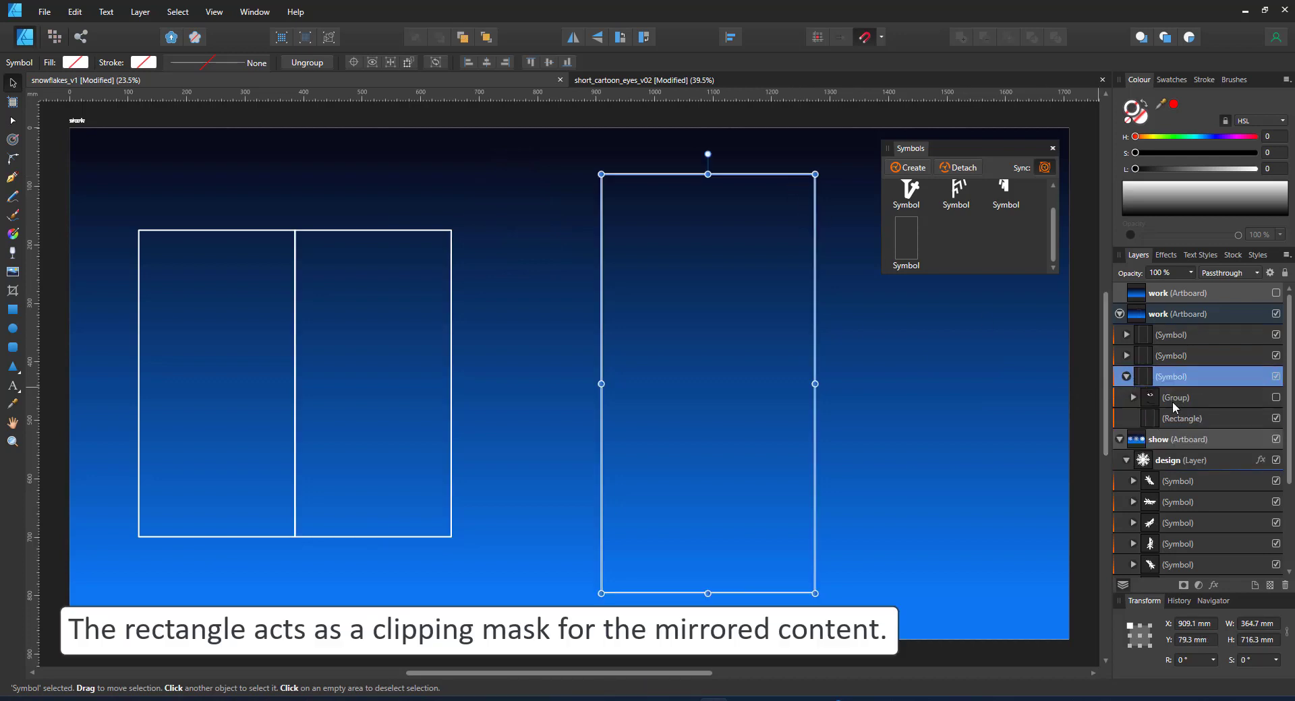
left_click(1132, 398)
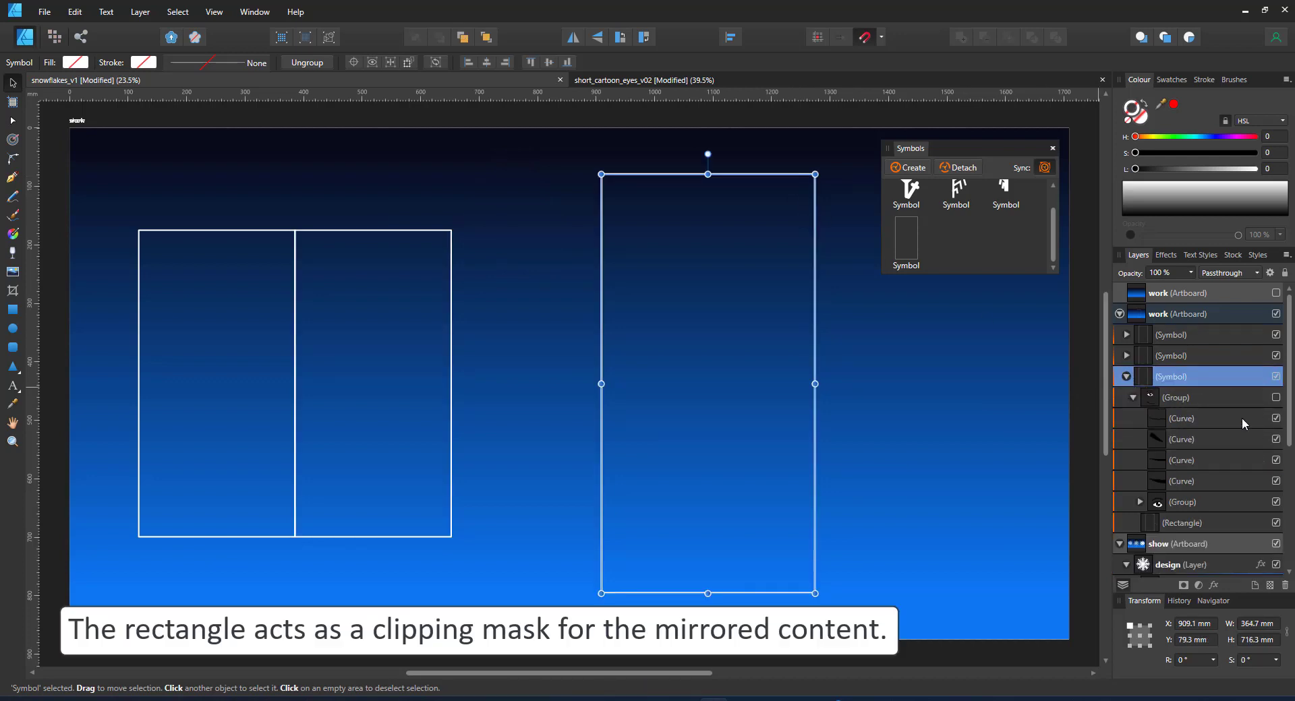
left_click(1275, 398)
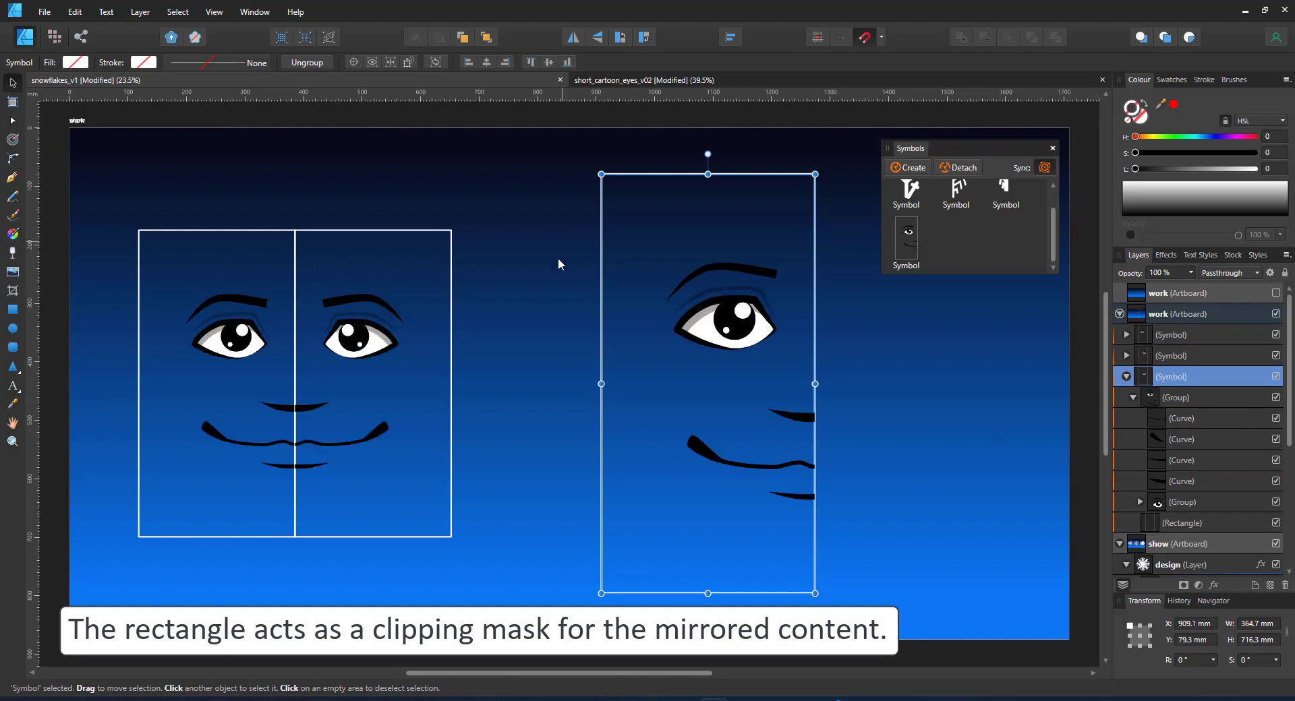
left_click(1202, 504)
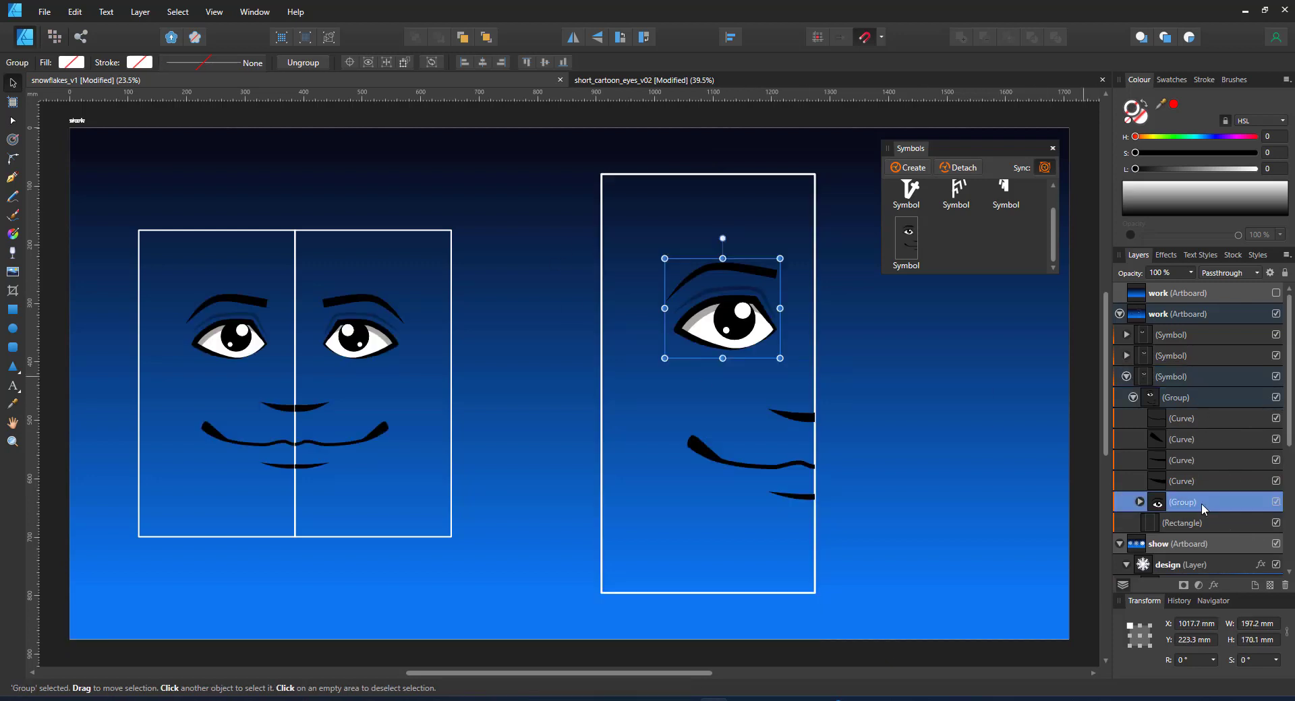
left_click_drag(744, 311, 731, 262)
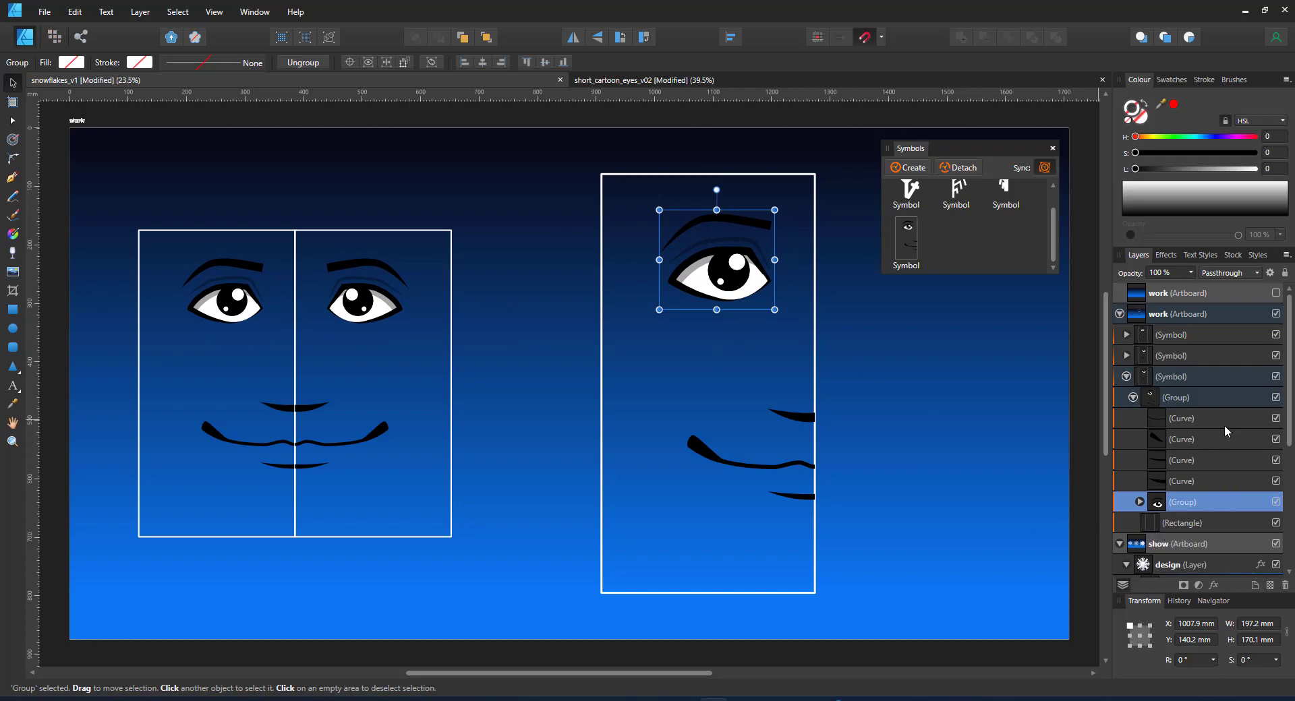
Select the four mouth curves and drag the left handle inward to narrow the mouth
left_click(1204, 419)
left_click(1189, 480, "shift")
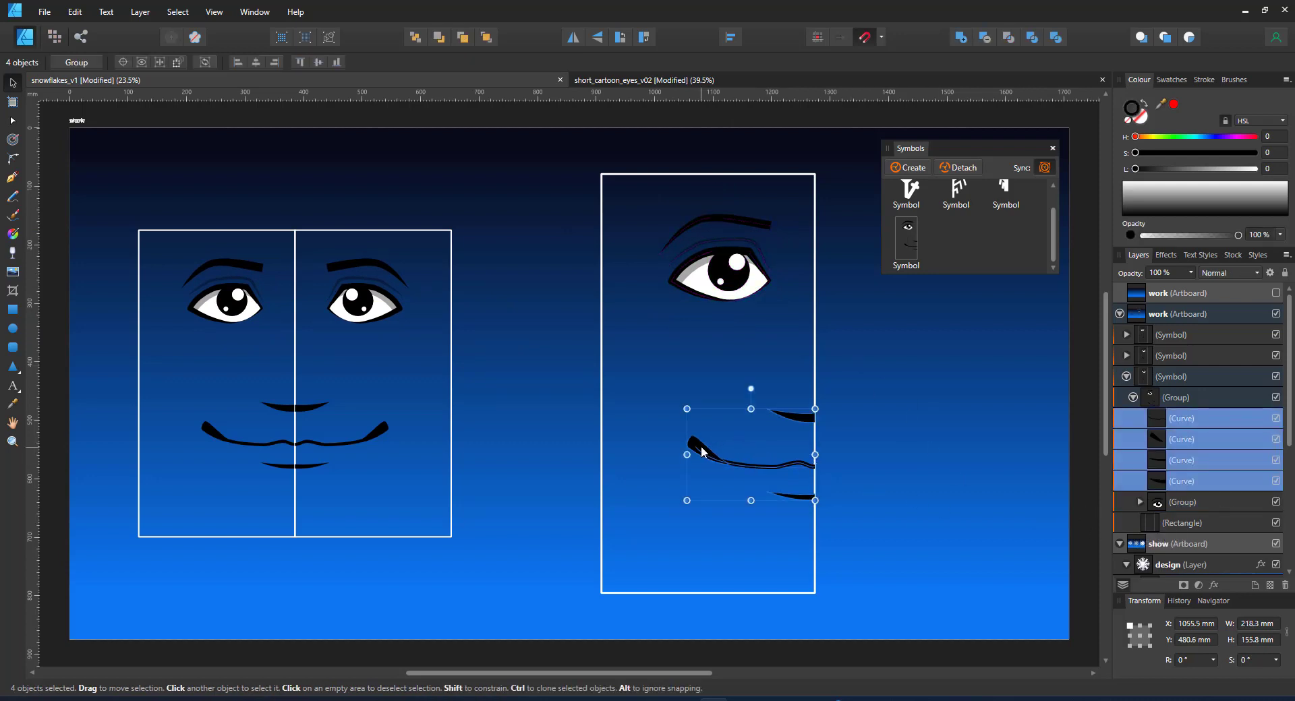
left_click_drag(687, 455, 728, 456)
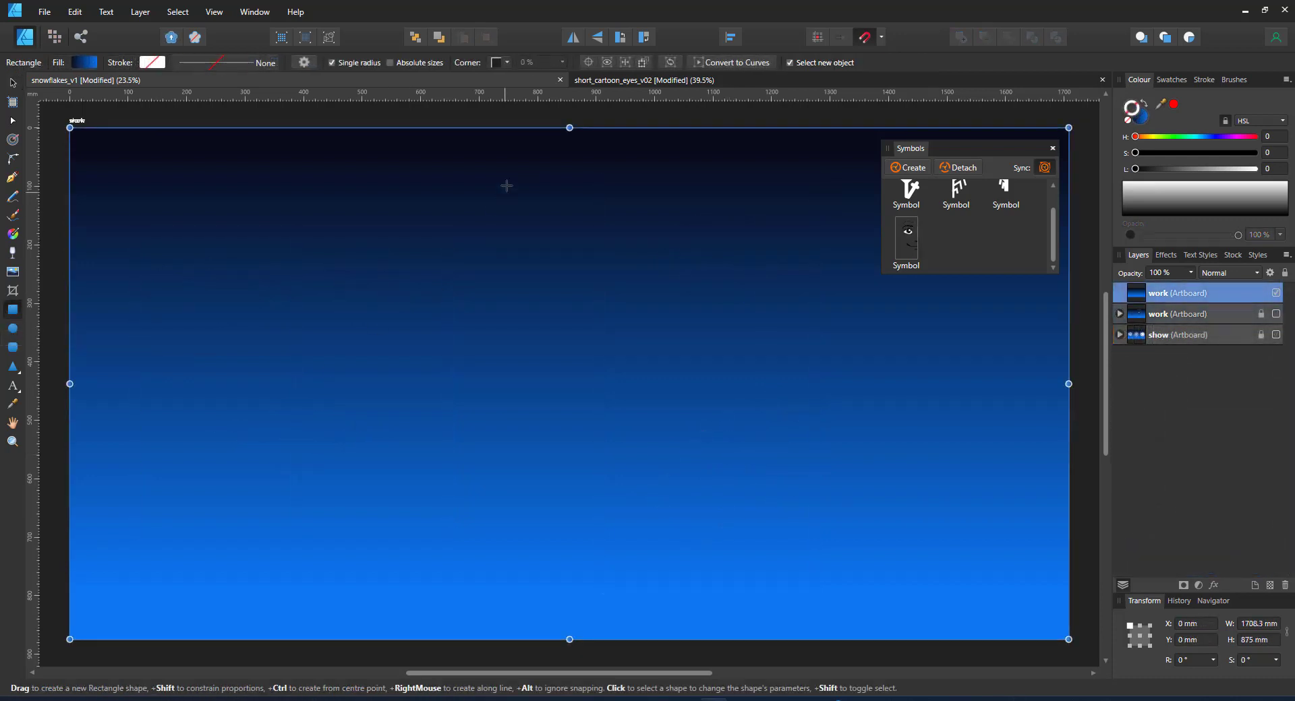
Draw a rectangle with a white 4 pt outline and no fill, widening it leftward
left_click_drag(484, 177, 633, 512)
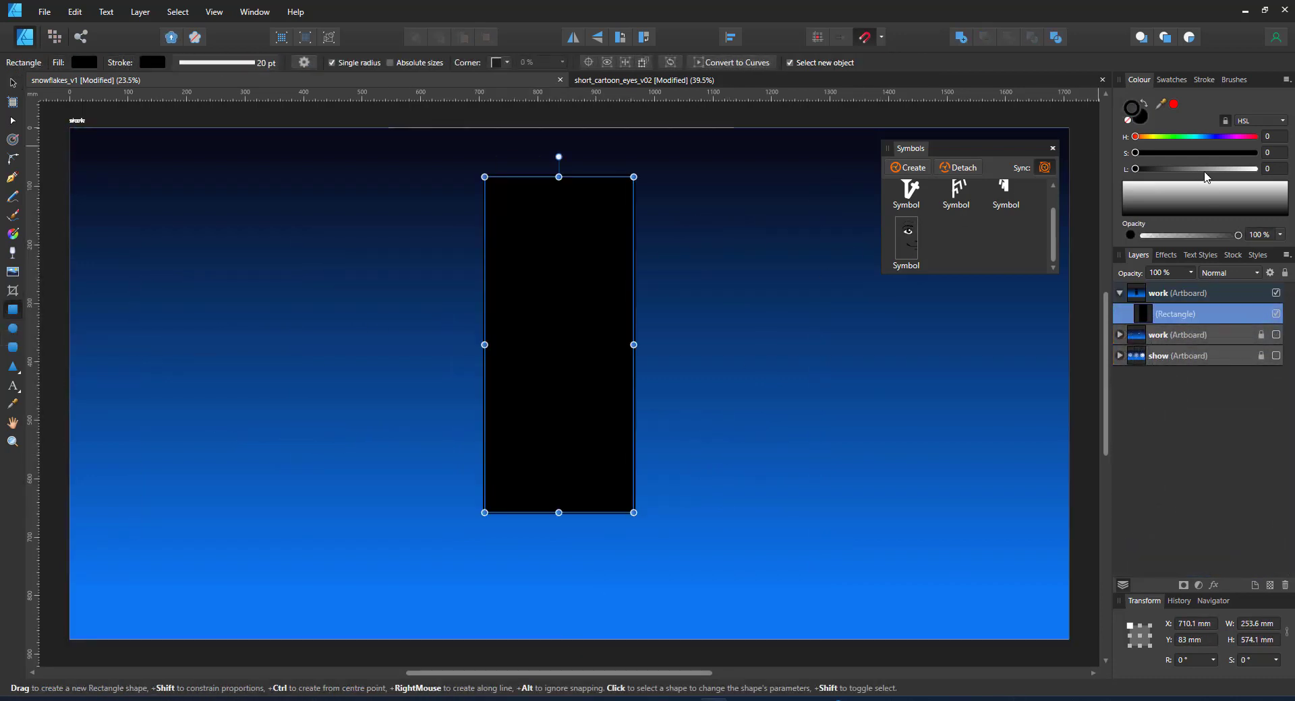
left_click(1205, 178)
left_click(1139, 126)
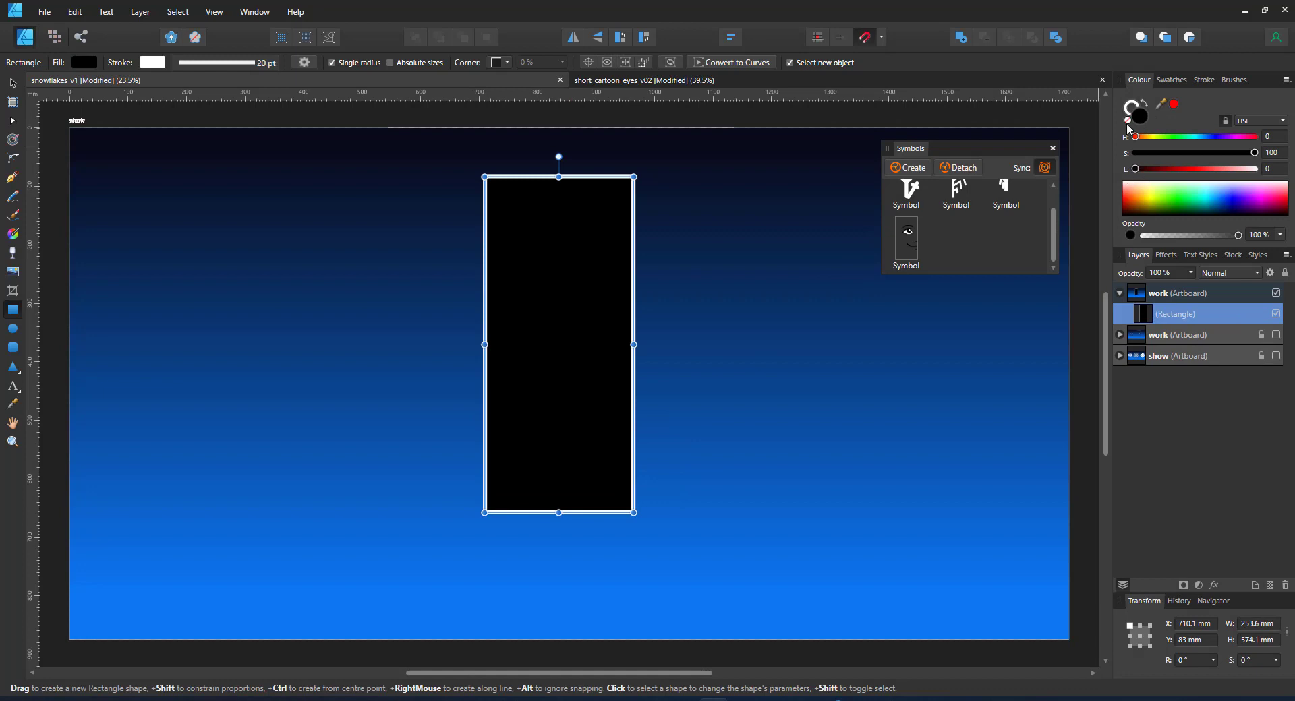
left_click(1127, 121)
left_click(185, 64)
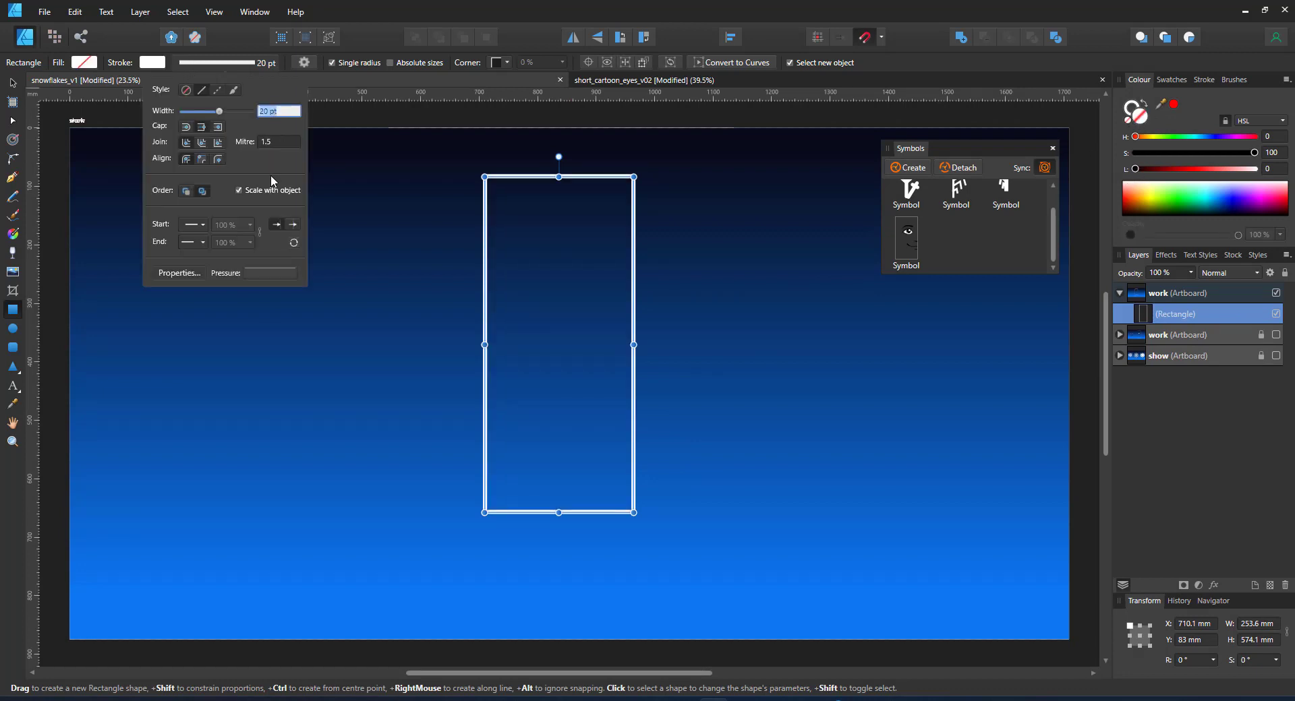
key("Return")
key("v")
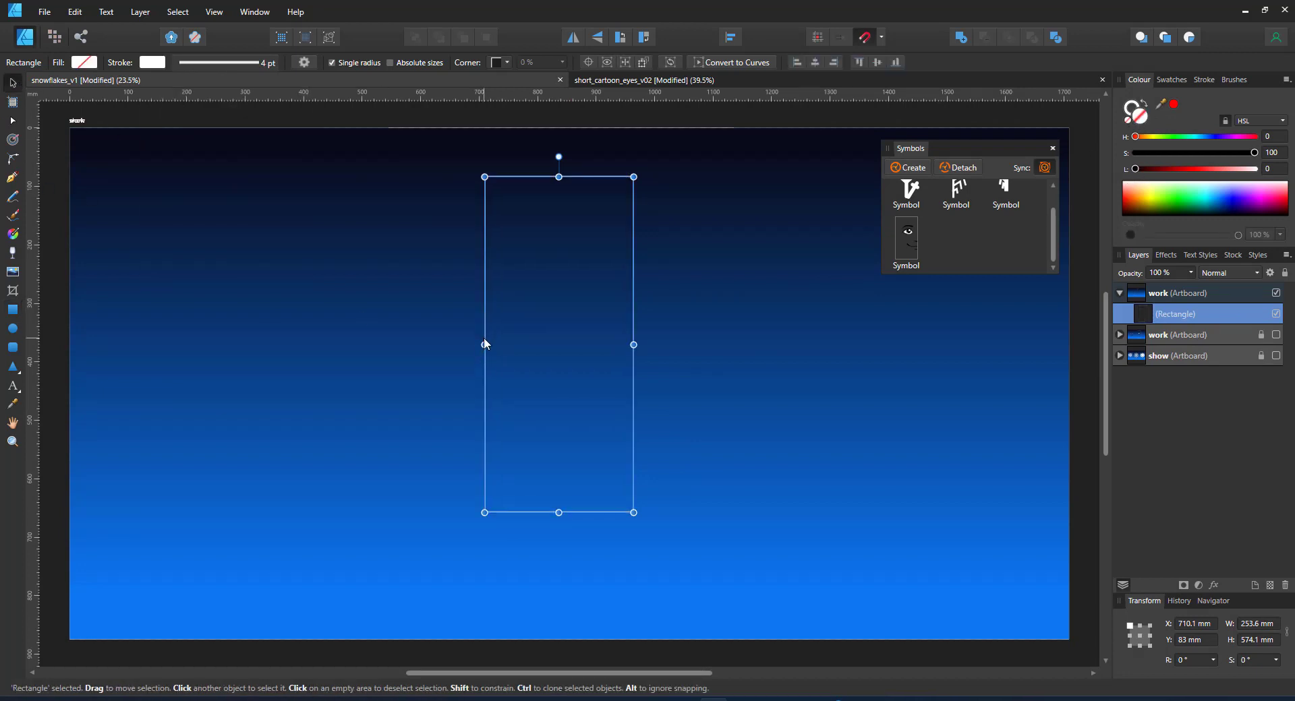
left_click_drag(485, 344, 452, 359)
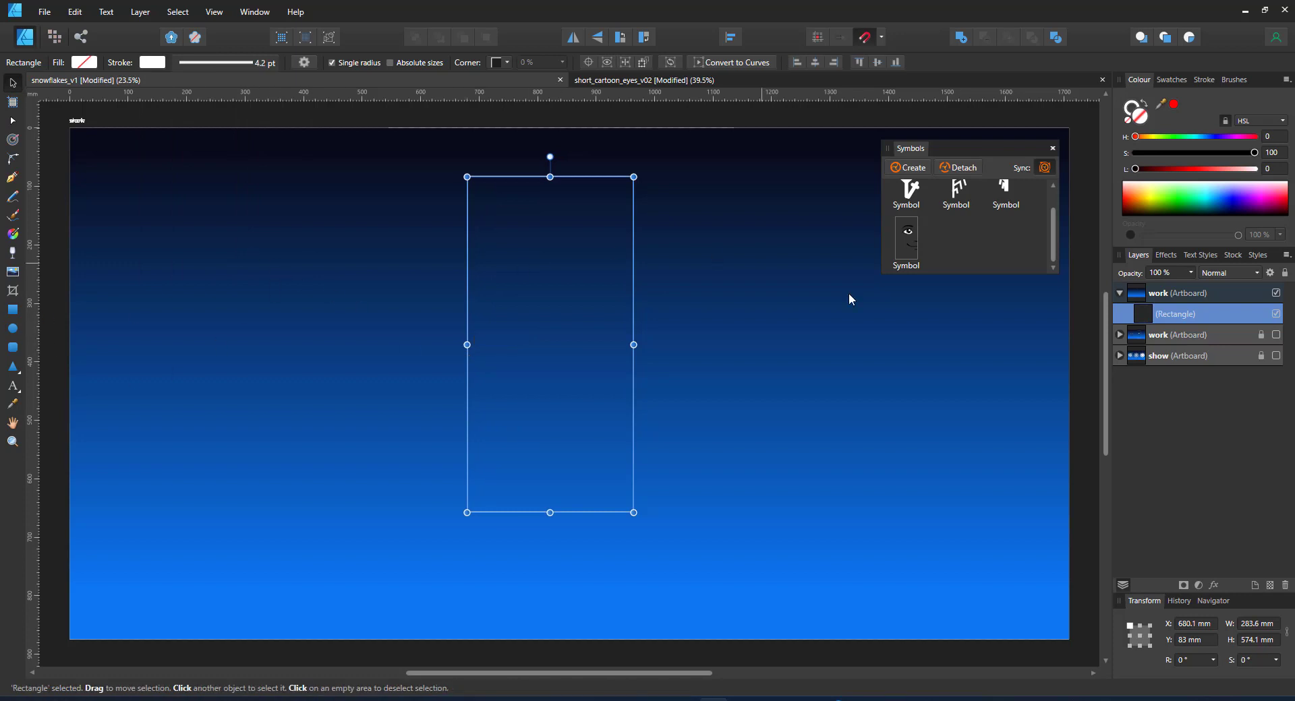
Turn the rectangle into a new symbol and select the rectangle inside it
left_click(909, 167)
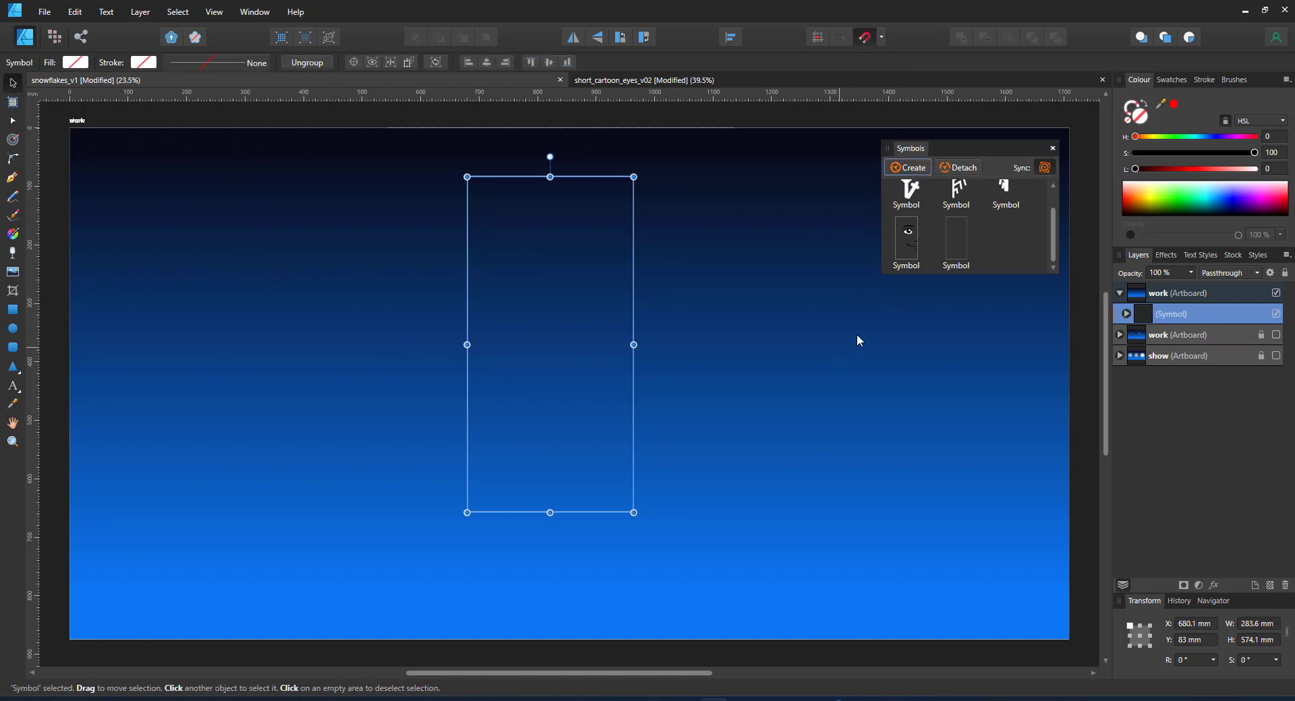
left_click(1127, 313)
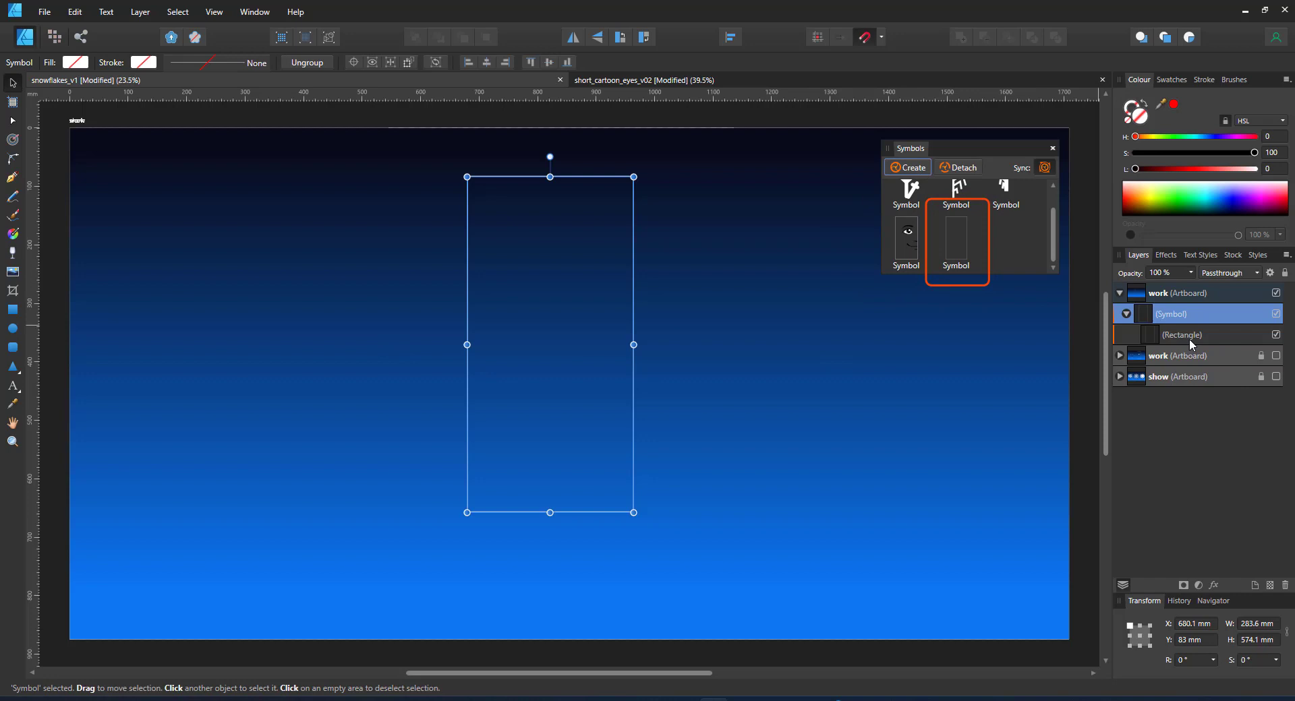
left_click(1187, 334)
Draw a tall white bar with no outline inside the symbol, with Straight 50% corners
left_click(12, 310)
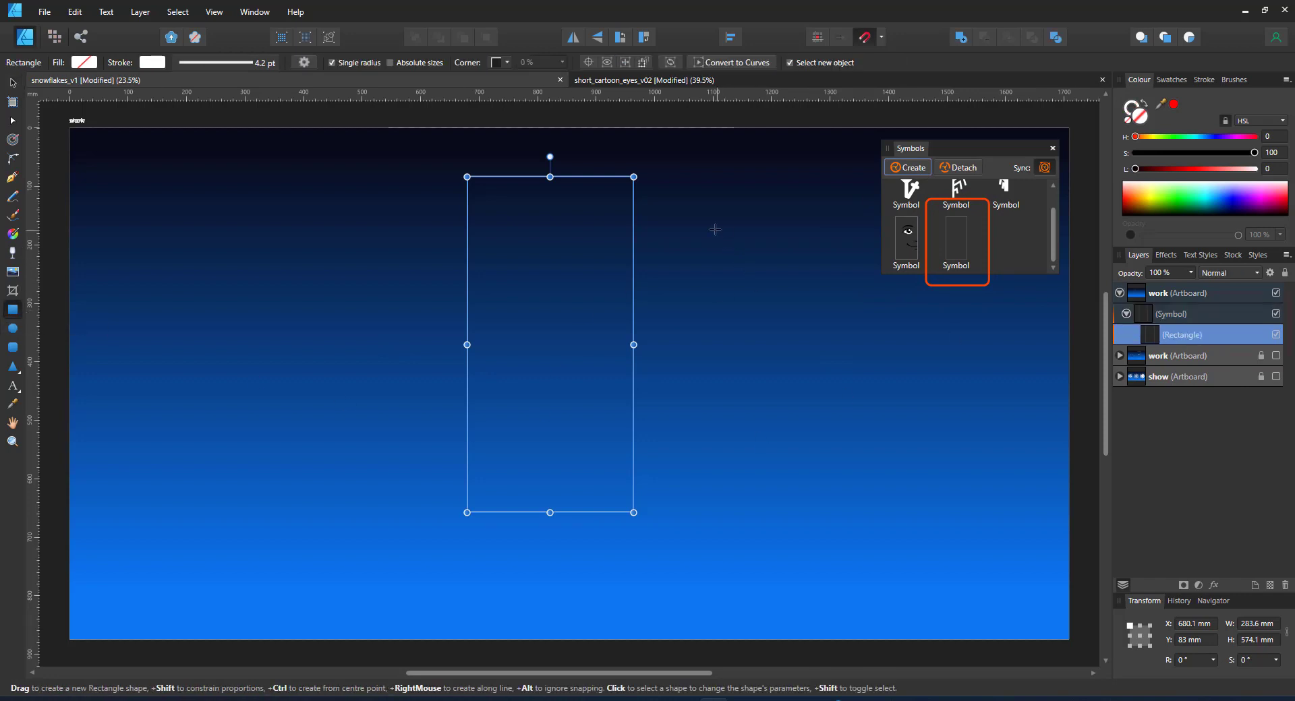
left_click_drag(671, 188, 692, 512)
left_click_drag(1244, 170, 1261, 170)
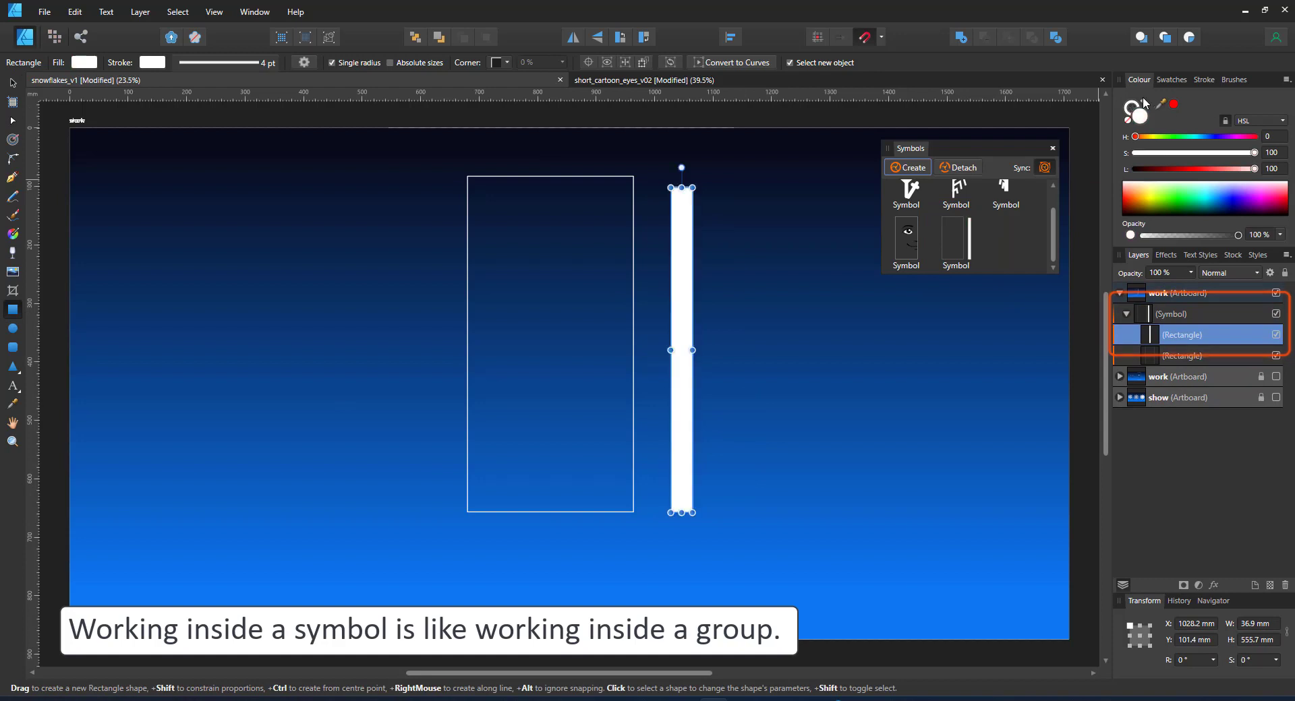
left_click(1131, 108)
left_click(1126, 121)
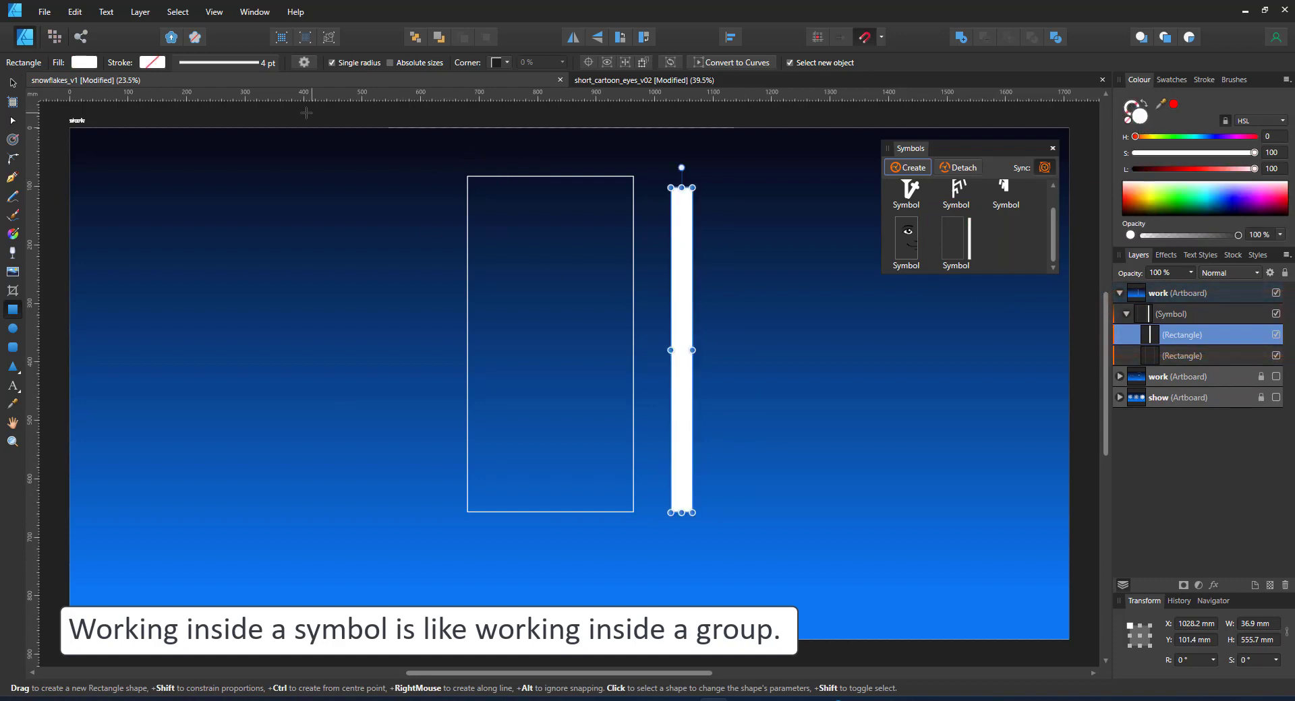
left_click(498, 66)
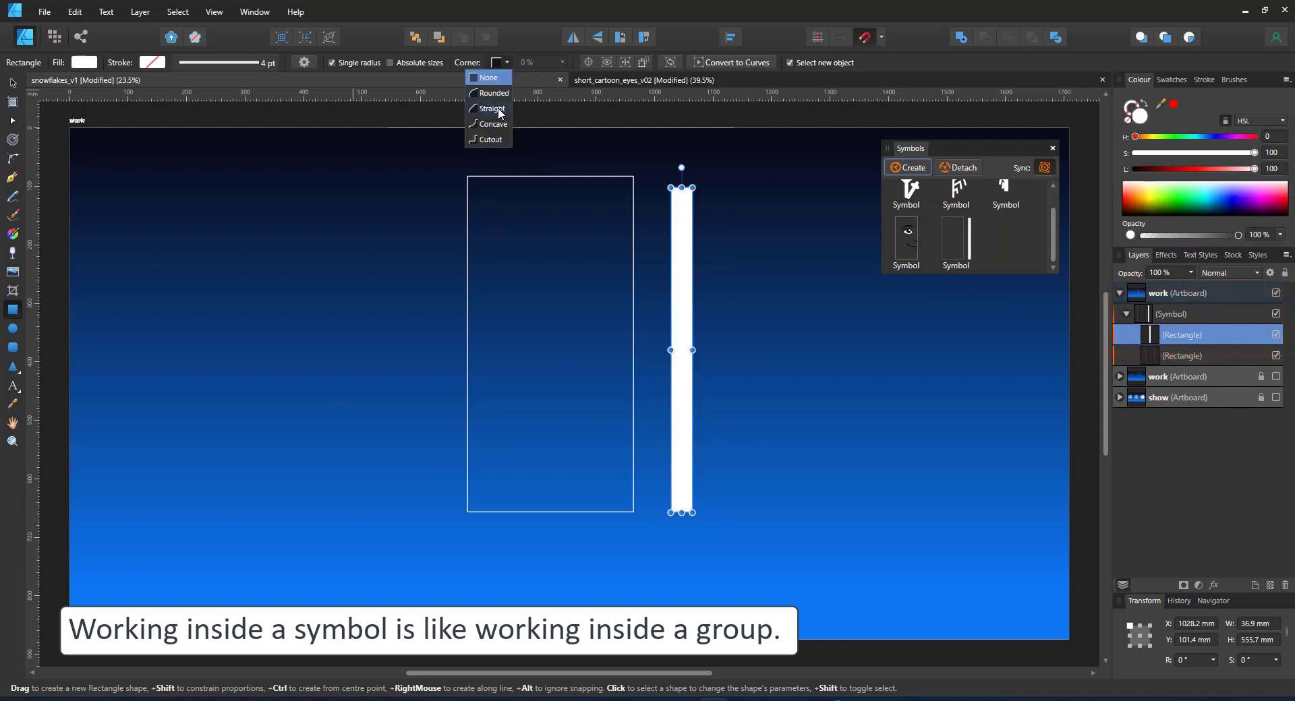
left_click(501, 111)
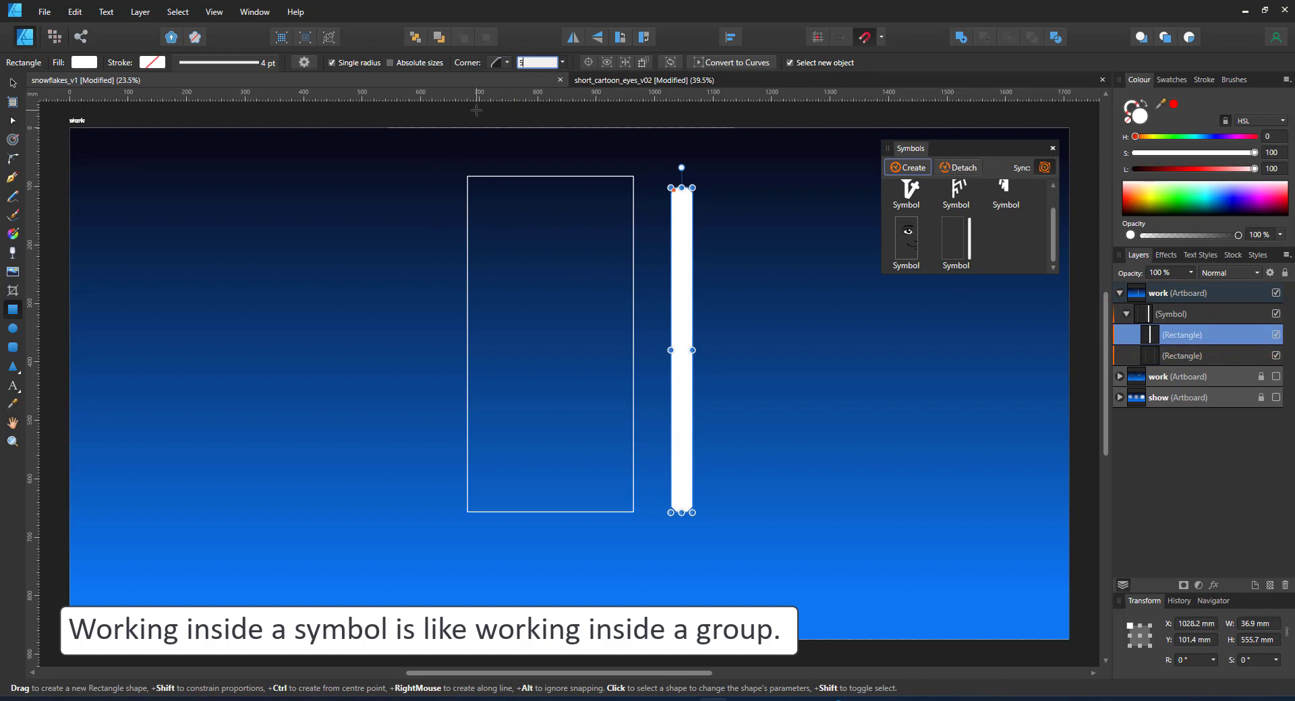
key("Return")
Clip the bar inside the frame, then duplicate and flip the symbol to complete a full pointed bar
left_click(9, 81)
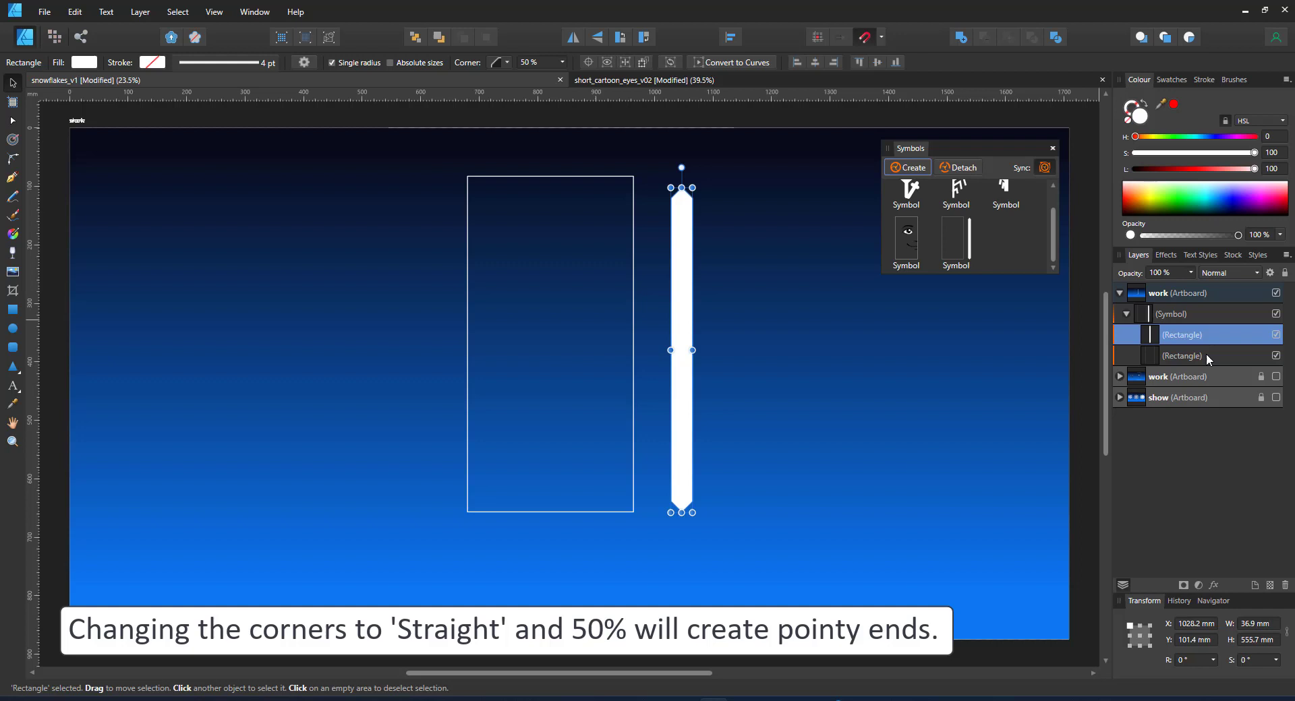
left_click_drag(681, 253, 634, 248)
left_click_drag(1191, 335, 1179, 359)
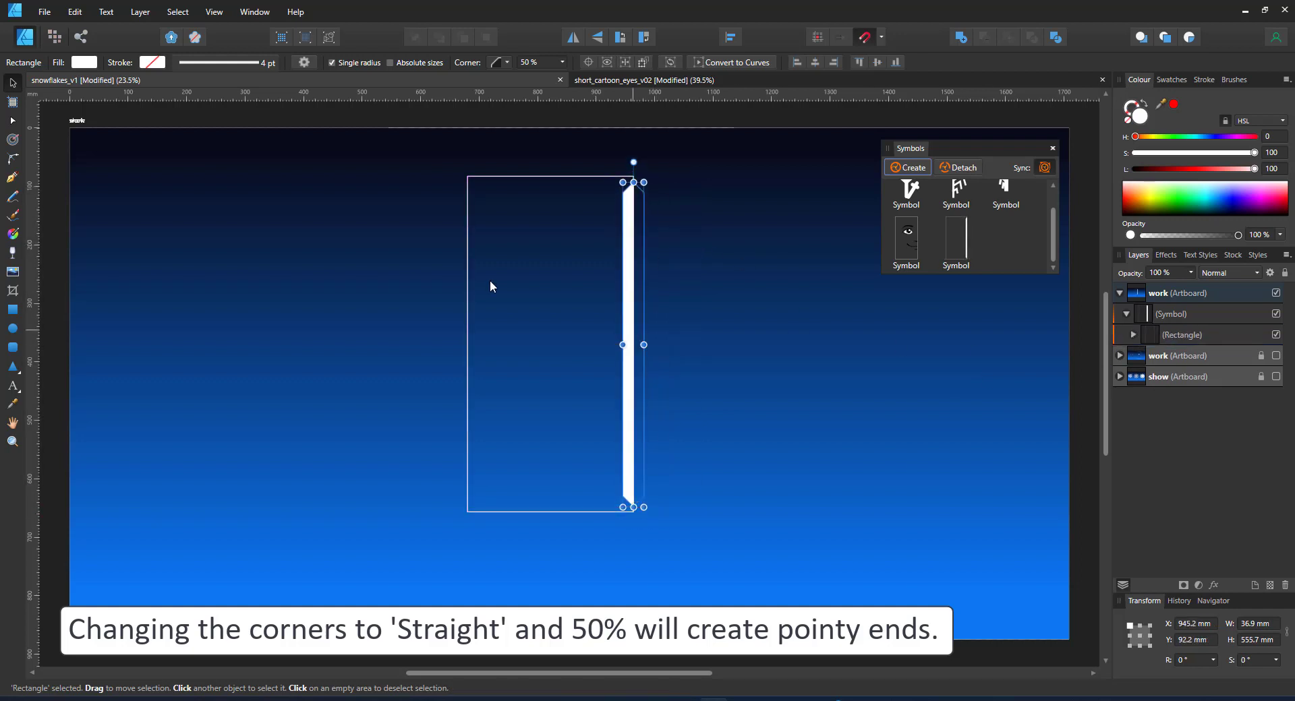
left_click(1176, 315)
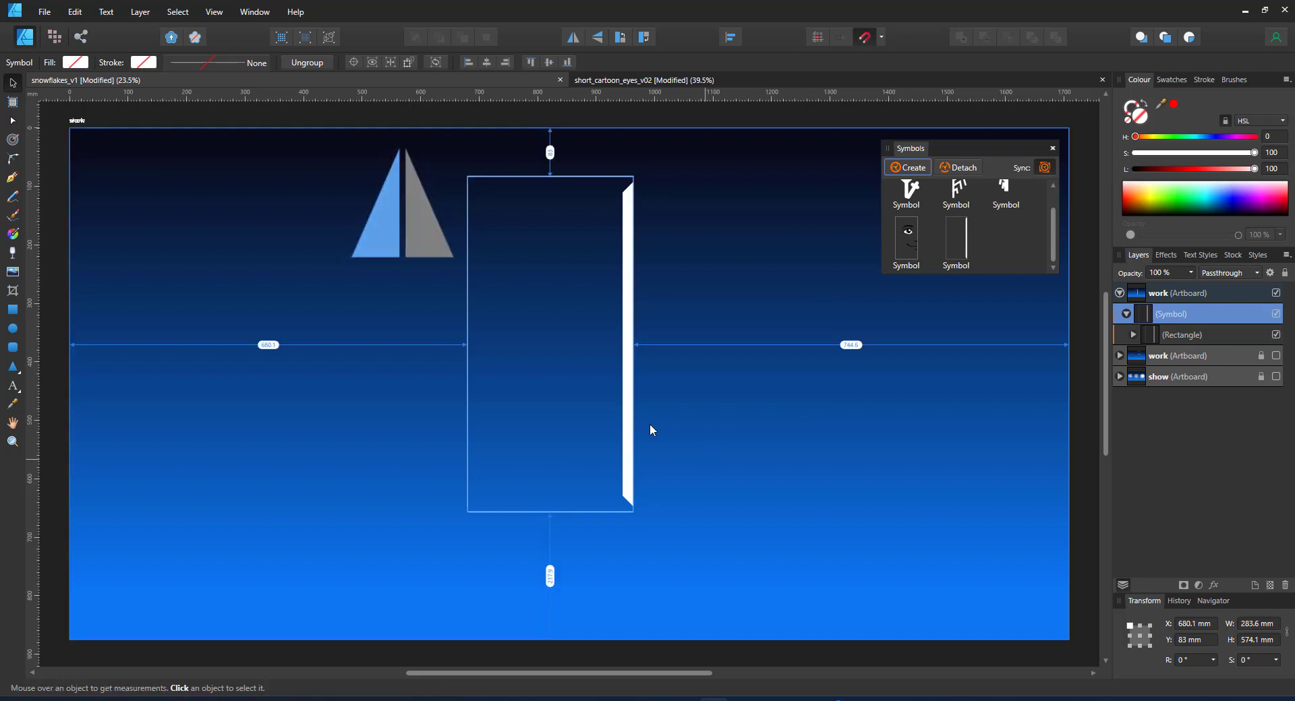
key("ctrl+j")
left_click(573, 37)
left_click_drag(489, 255, 660, 244)
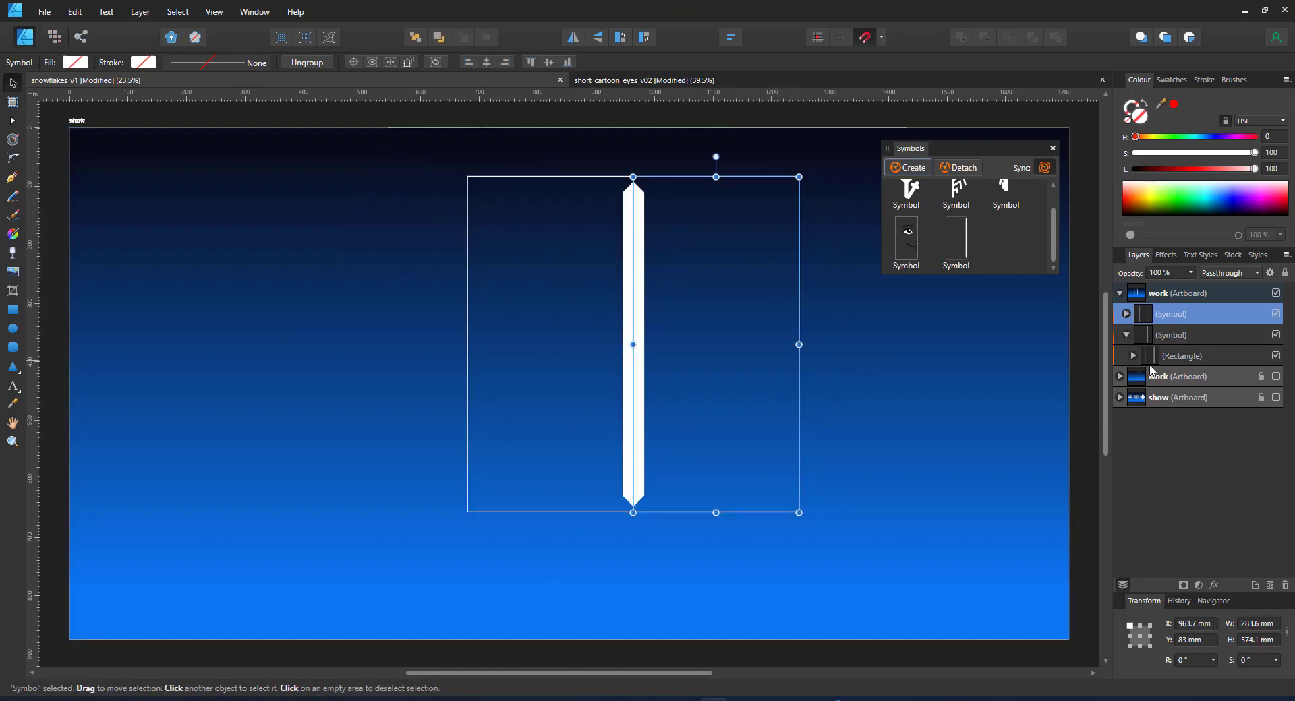
Duplicate the inner white bar and rotate the copy 52.4° into a diagonal arm
left_click(1133, 355)
left_click(1174, 377)
key("ctrl+j")
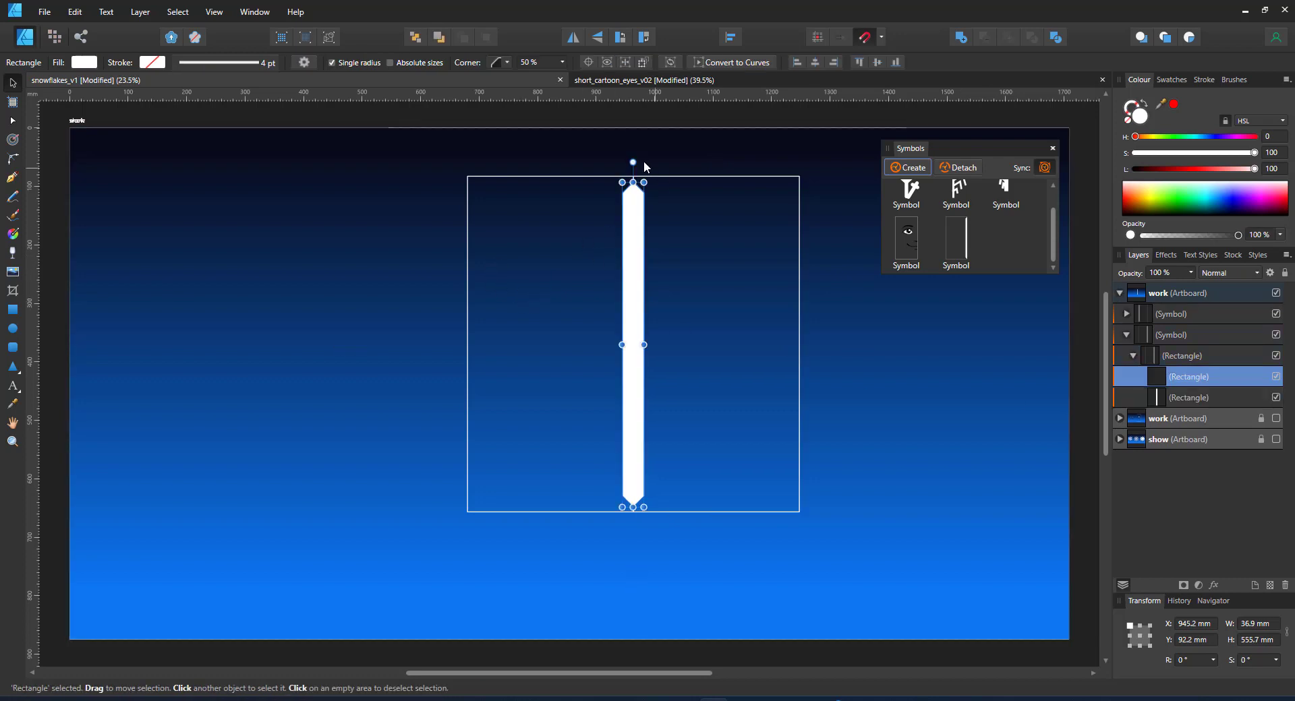
left_click_drag(632, 164, 525, 258)
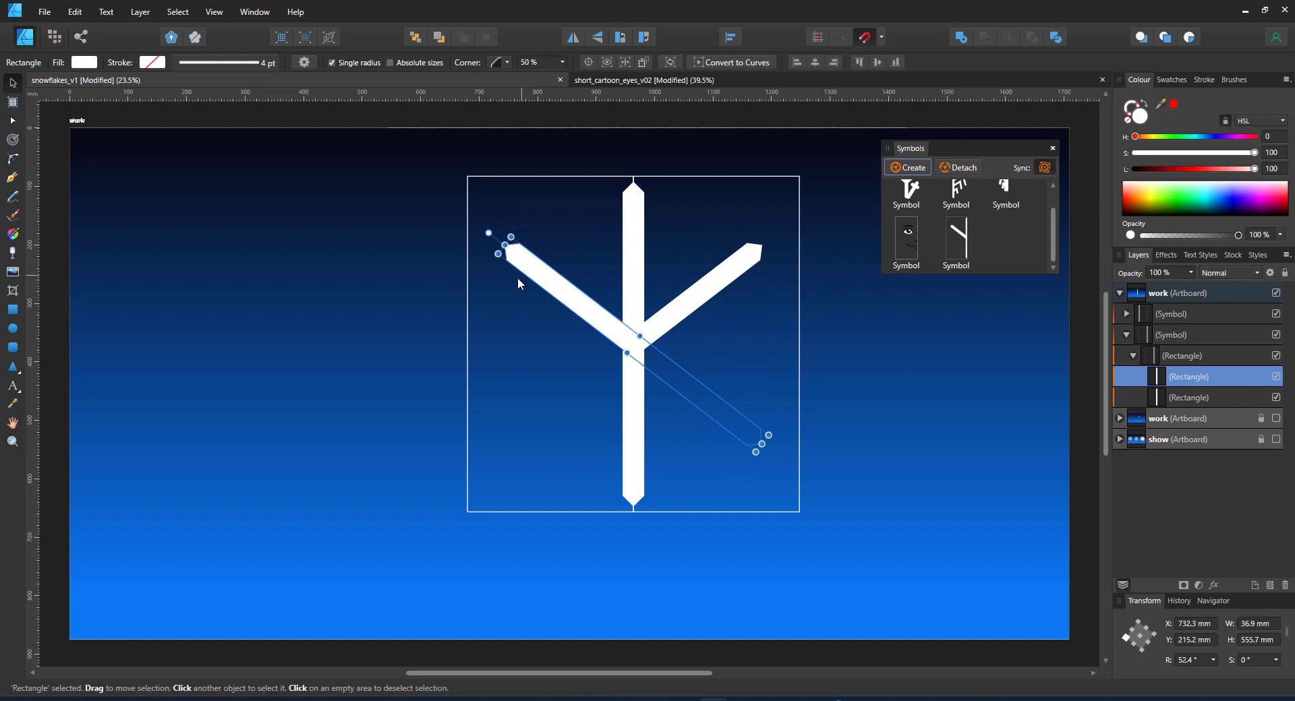
Draw a white guide line at 50% opacity from the frame's top-left corner to its bottom centre
left_click(1201, 398)
left_click(12, 178)
left_click(467, 177)
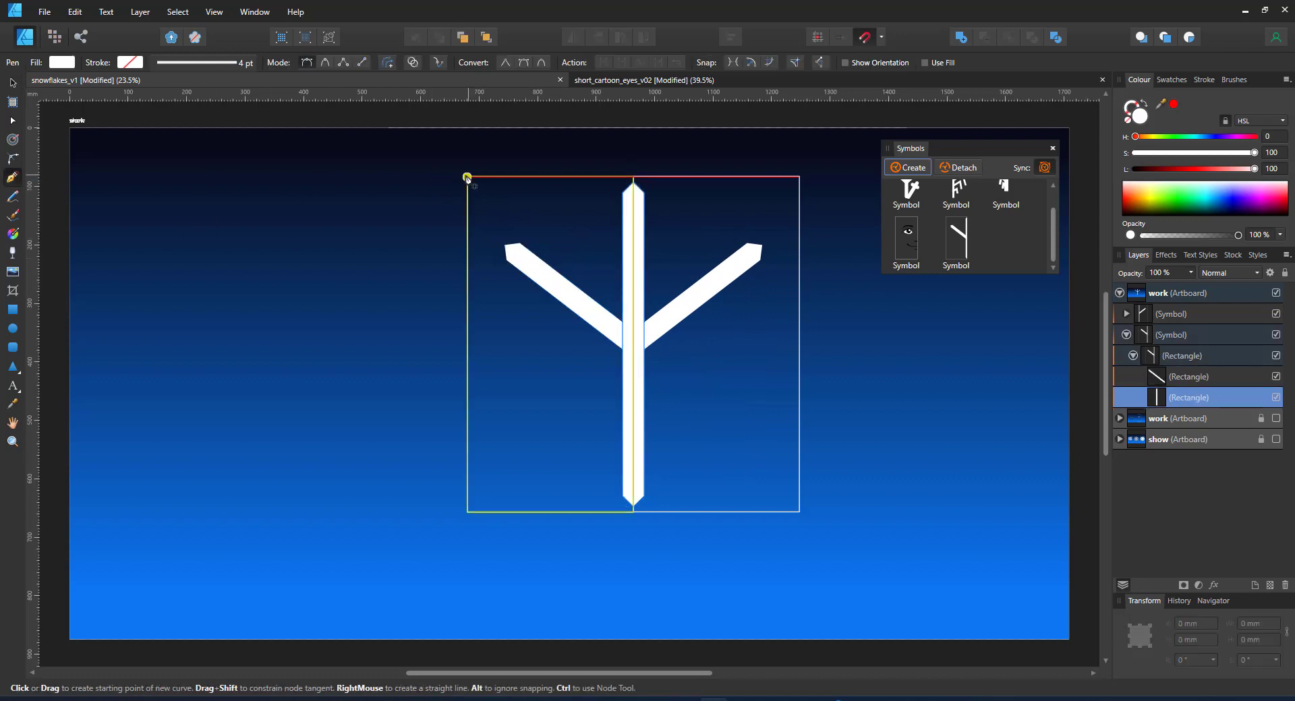
left_click(633, 512)
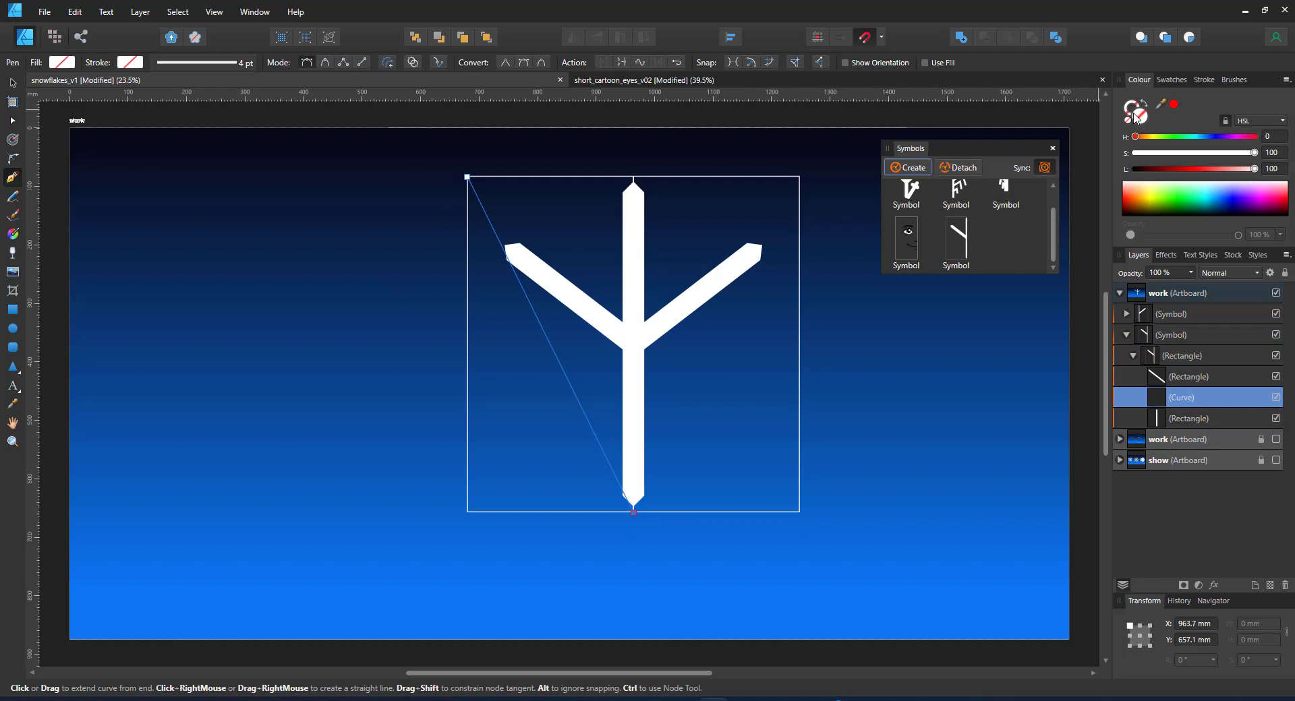
left_click_drag(1253, 152, 1135, 153)
left_click(1253, 168)
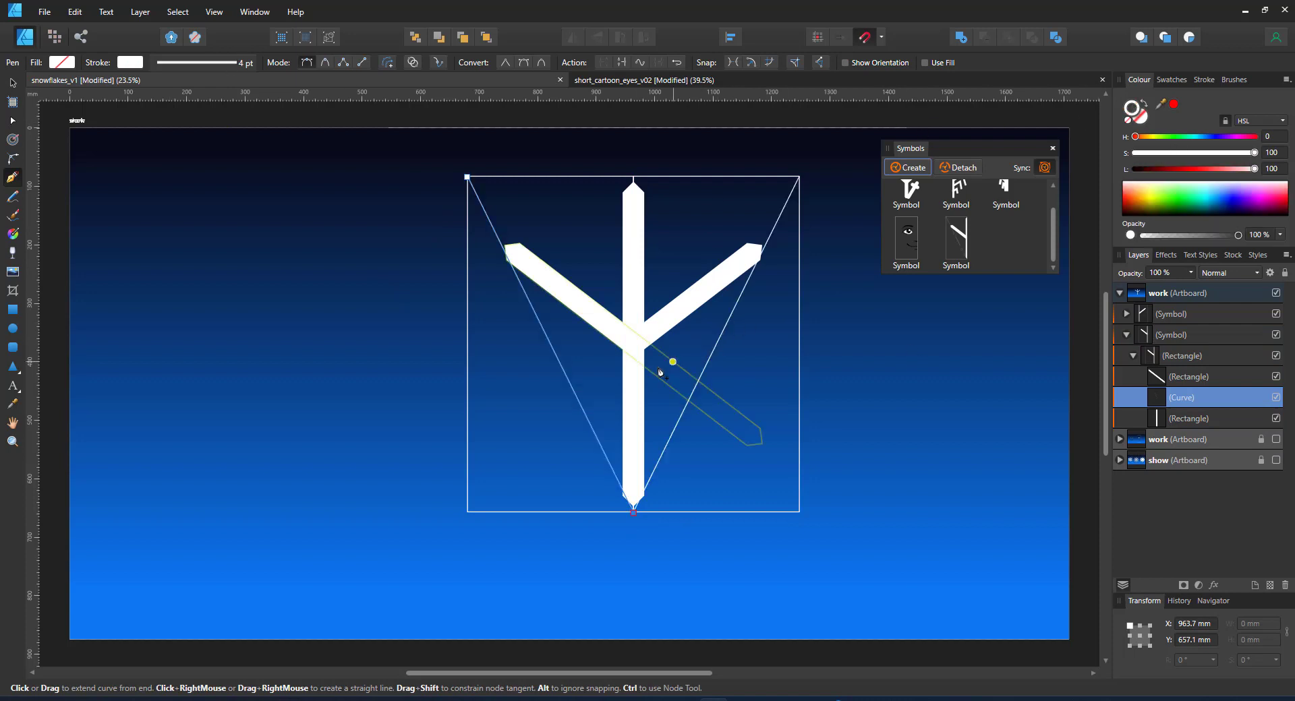
key("5")
left_click(12, 91)
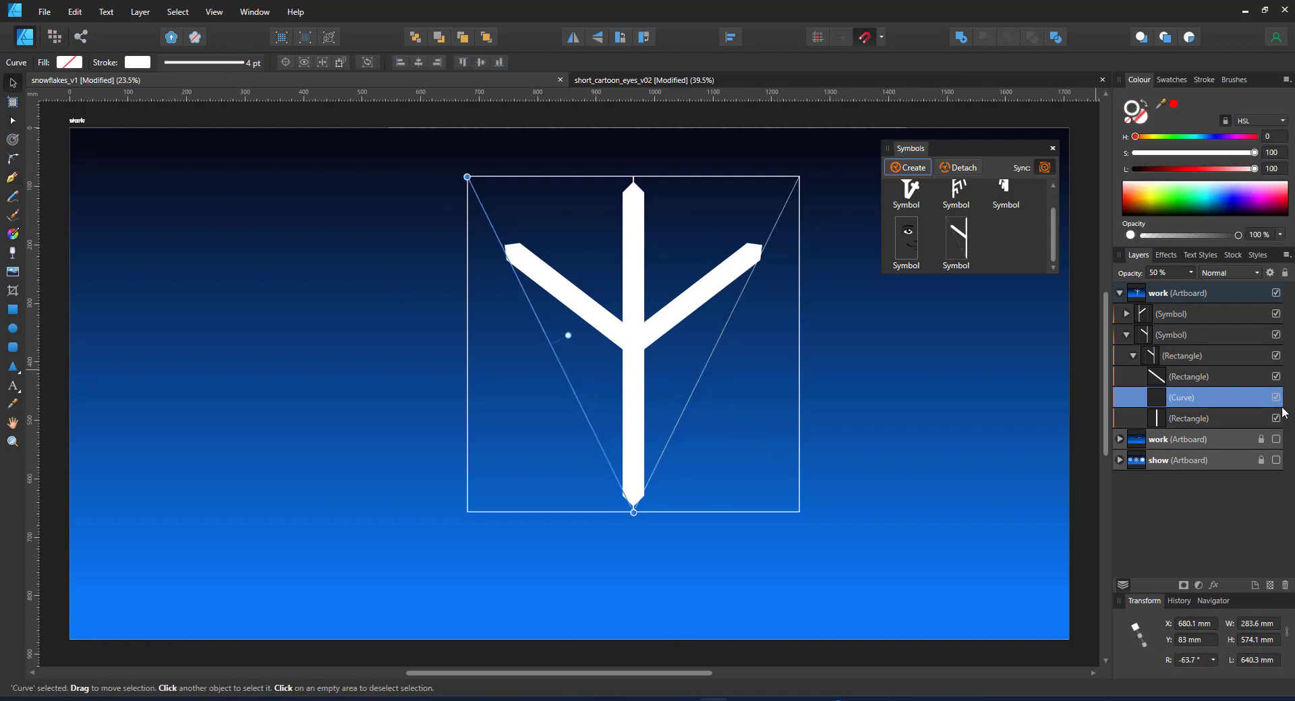
Slide the left branch toward the stem and duplicate it into shorter upper and lower branches
left_click(1193, 376)
left_click_drag(593, 325, 633, 355)
key("ctrl+j")
left_click_drag(770, 452, 778, 374)
left_click_drag(807, 397, 626, 258)
left_click_drag(573, 227, 695, 466)
key("ctrl+j")
Make small twigs from a branch copy, placing them upright on the upper left branch
key("ctrl+j")
mouse_move(653, 428)
left_mouse_down()
mouse_move(628, 413)
mouse_move(642, 433)
left_mouse_up()
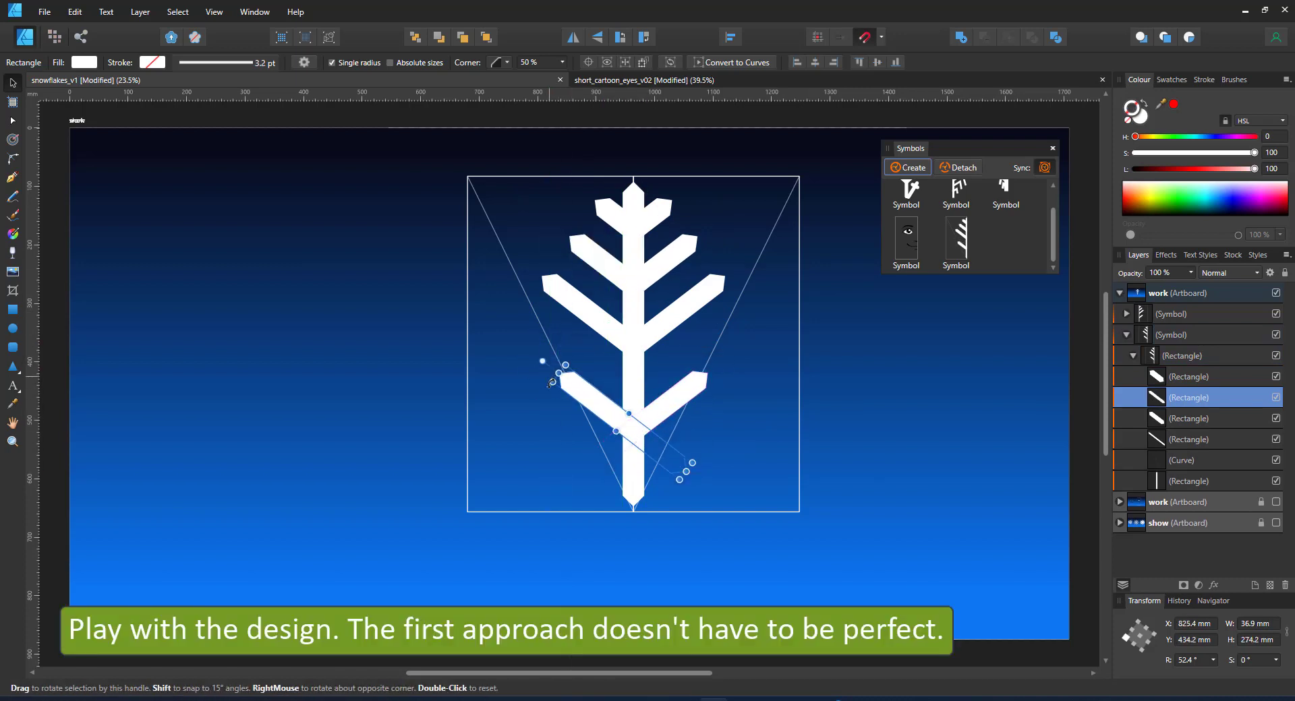
left_click(610, 267)
key("ctrl+j")
left_click_drag(652, 287, 547, 242)
left_click(1188, 661)
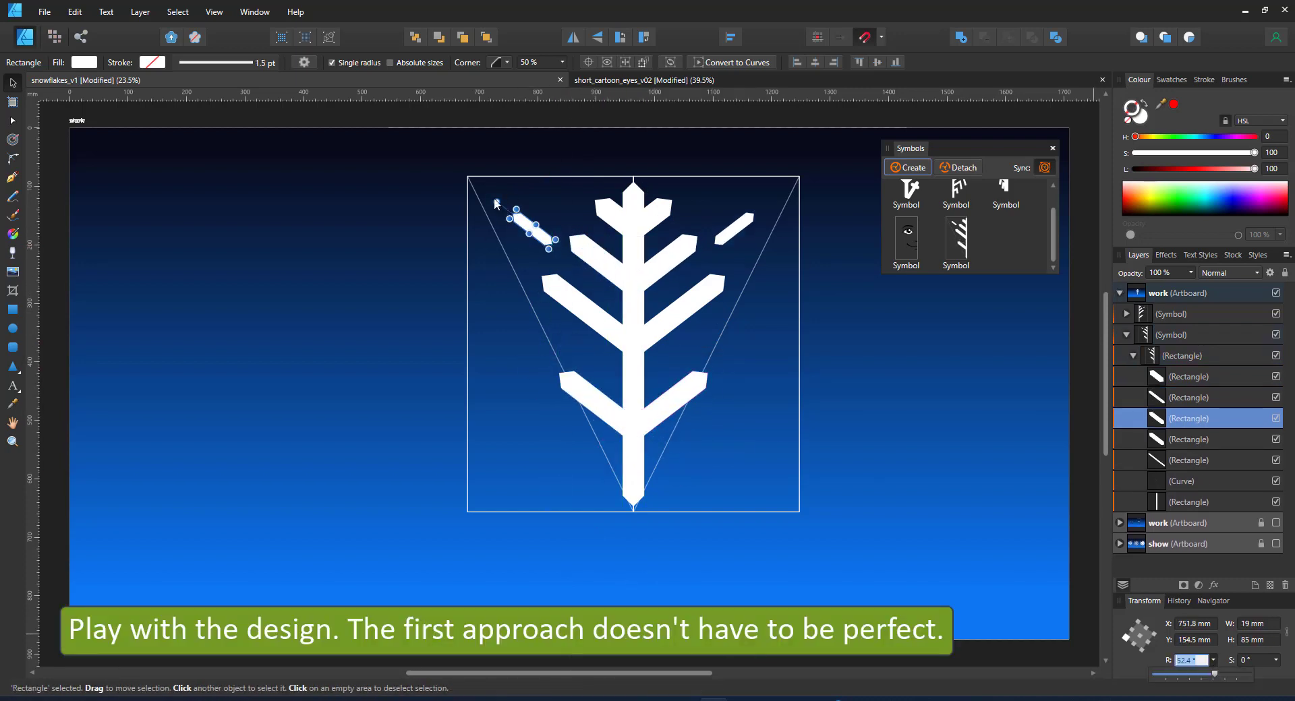
left_click_drag(497, 202, 578, 250)
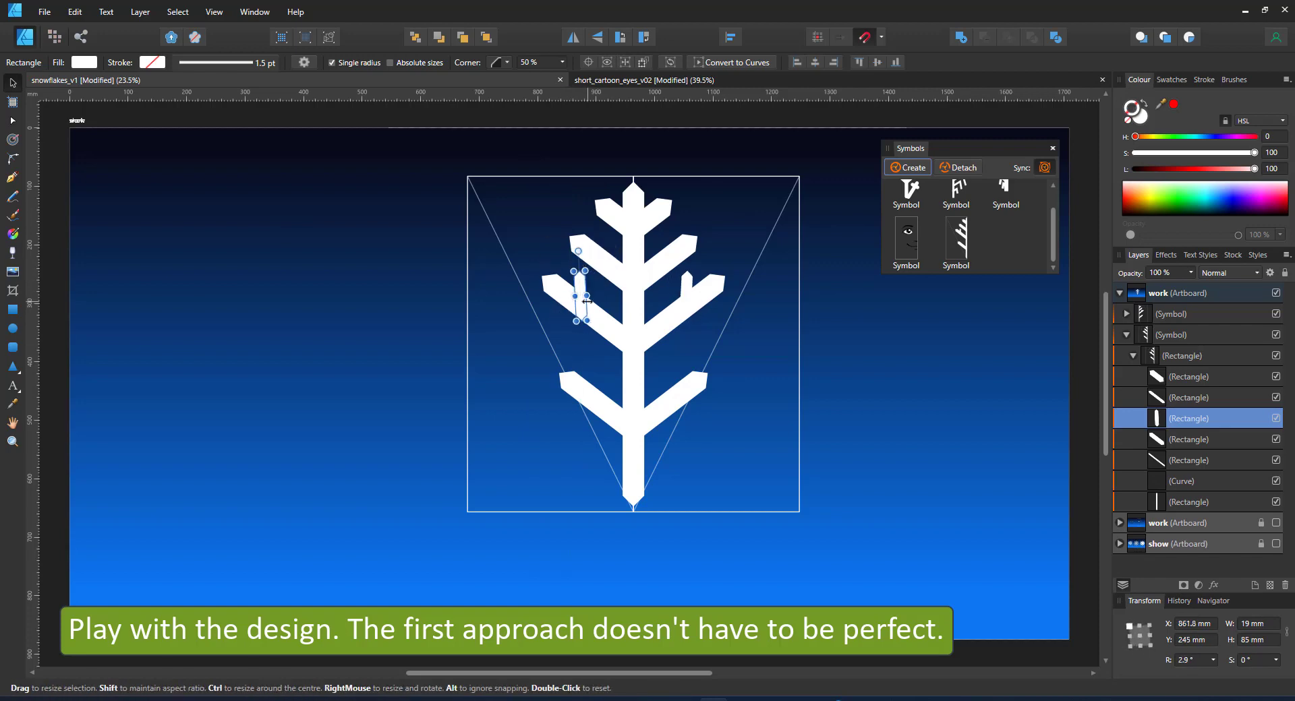
left_click_drag(581, 296, 589, 324)
key("ctrl+j")
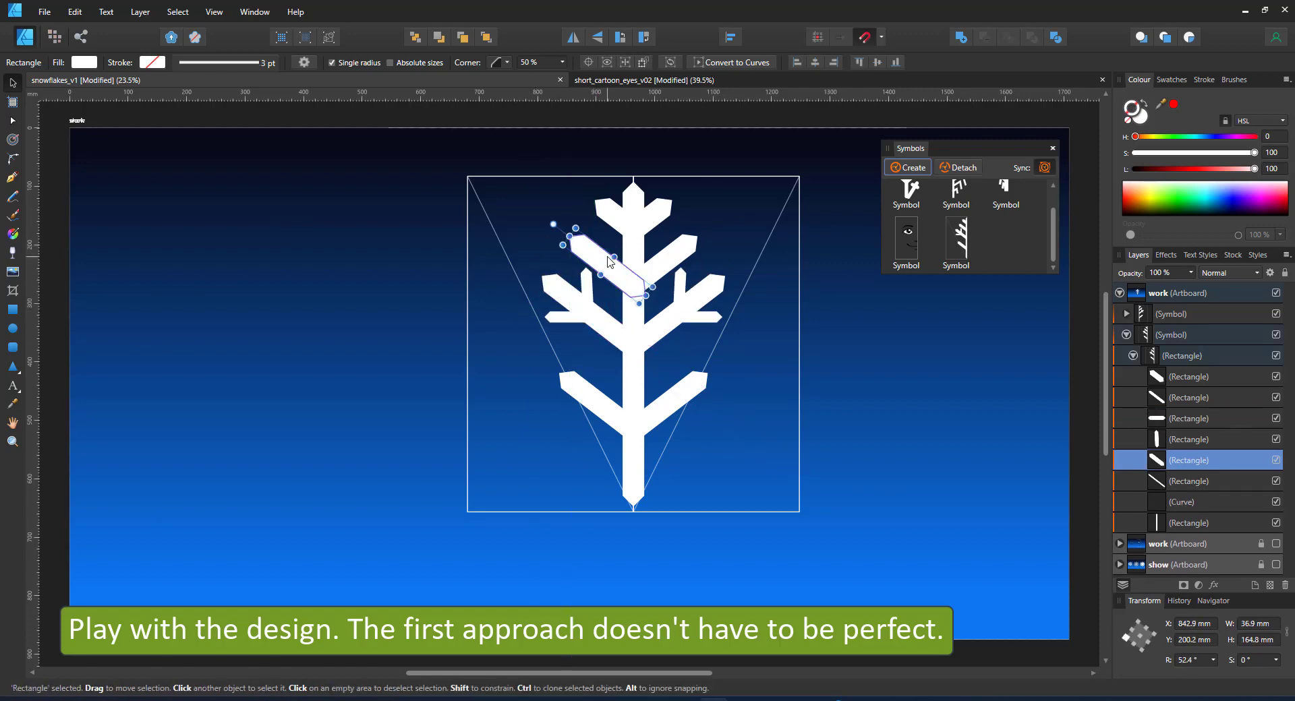
left_click(611, 215, "shift")
left_click_drag(600, 191, 600, 201)
Thin the lower branch, delete the extra horizontal twig, and add a twig along the branch
left_click(597, 398)
left_click_drag(615, 431, 622, 381)
scroll(580, 295, "up", 6)
left_click(614, 283)
left_click(499, 385)
key("Delete")
key("ctrl+j")
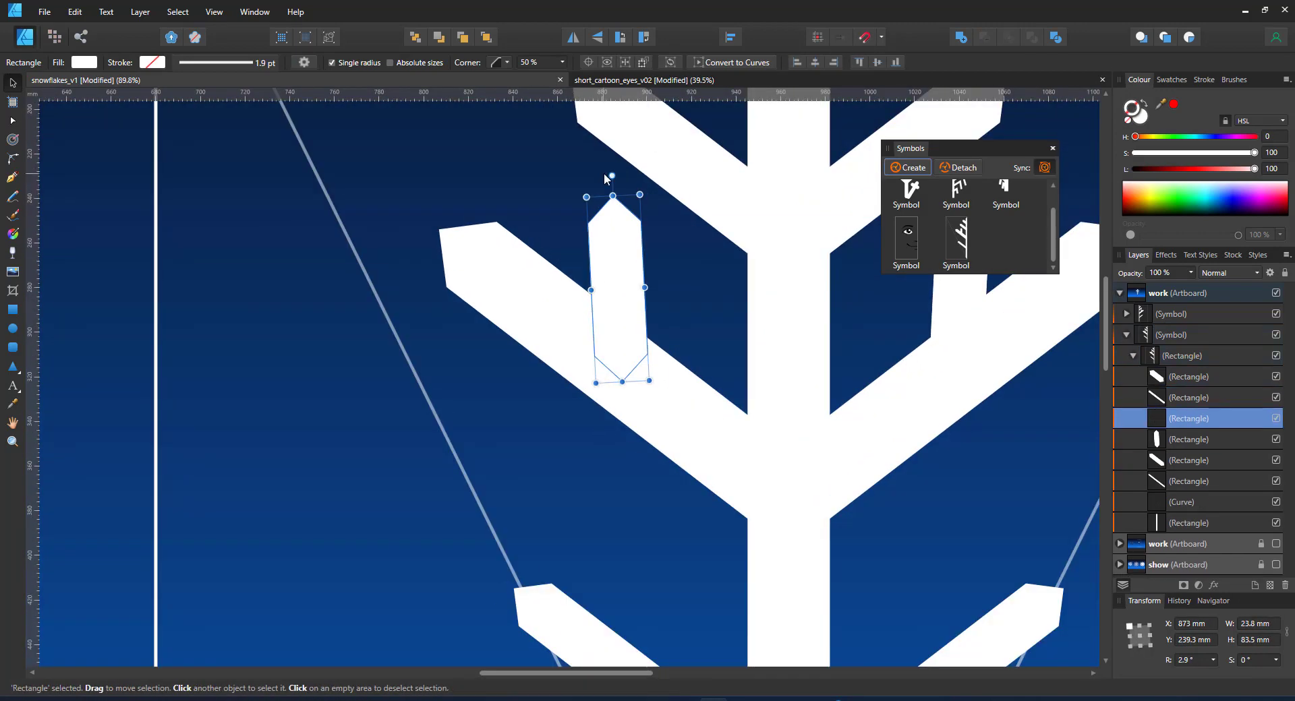
left_click_drag(605, 176, 567, 378)
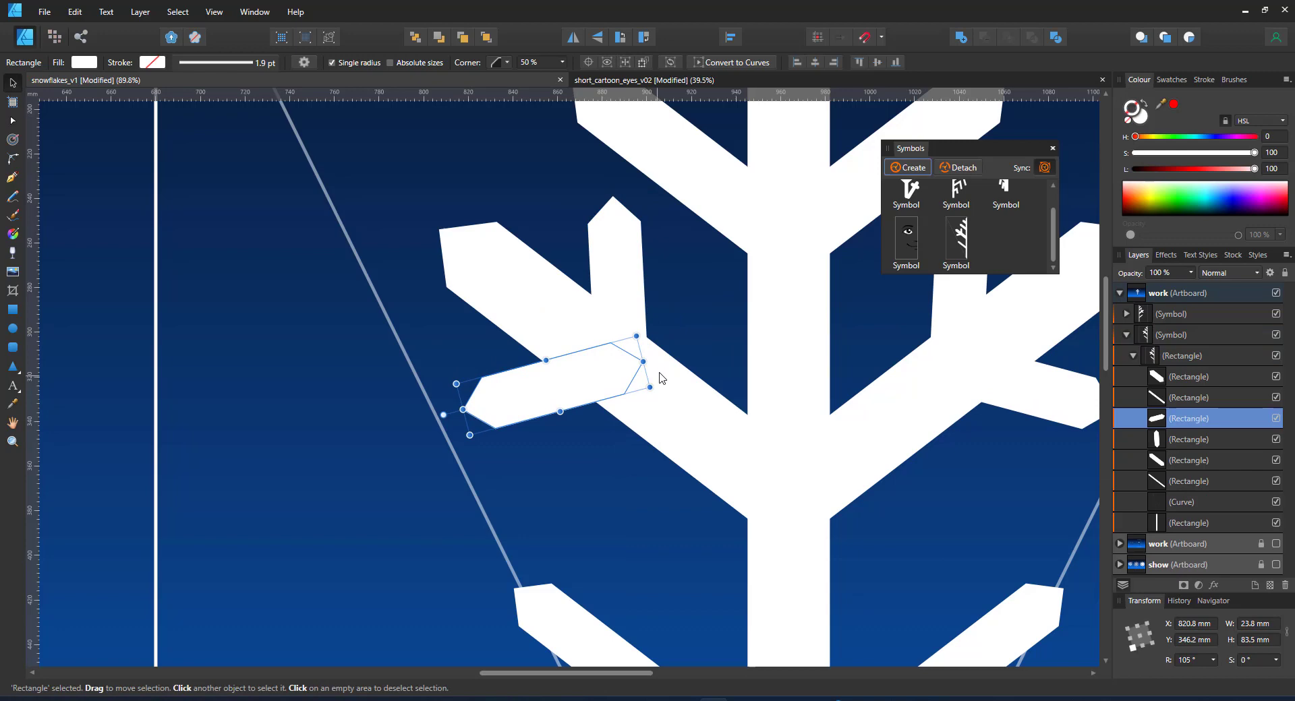
key("ctrl+0")
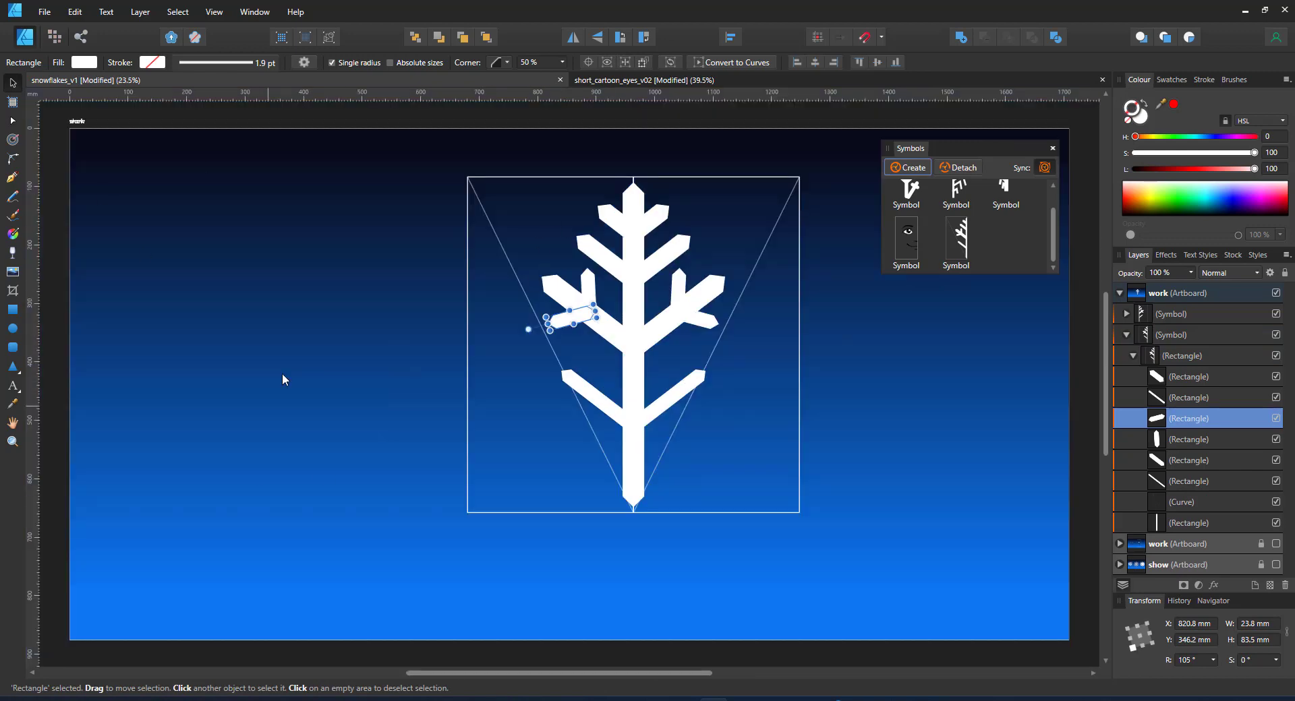
Hide the guide curve, group the two arm symbols, and scale the arm down toward the top
left_click(1194, 501)
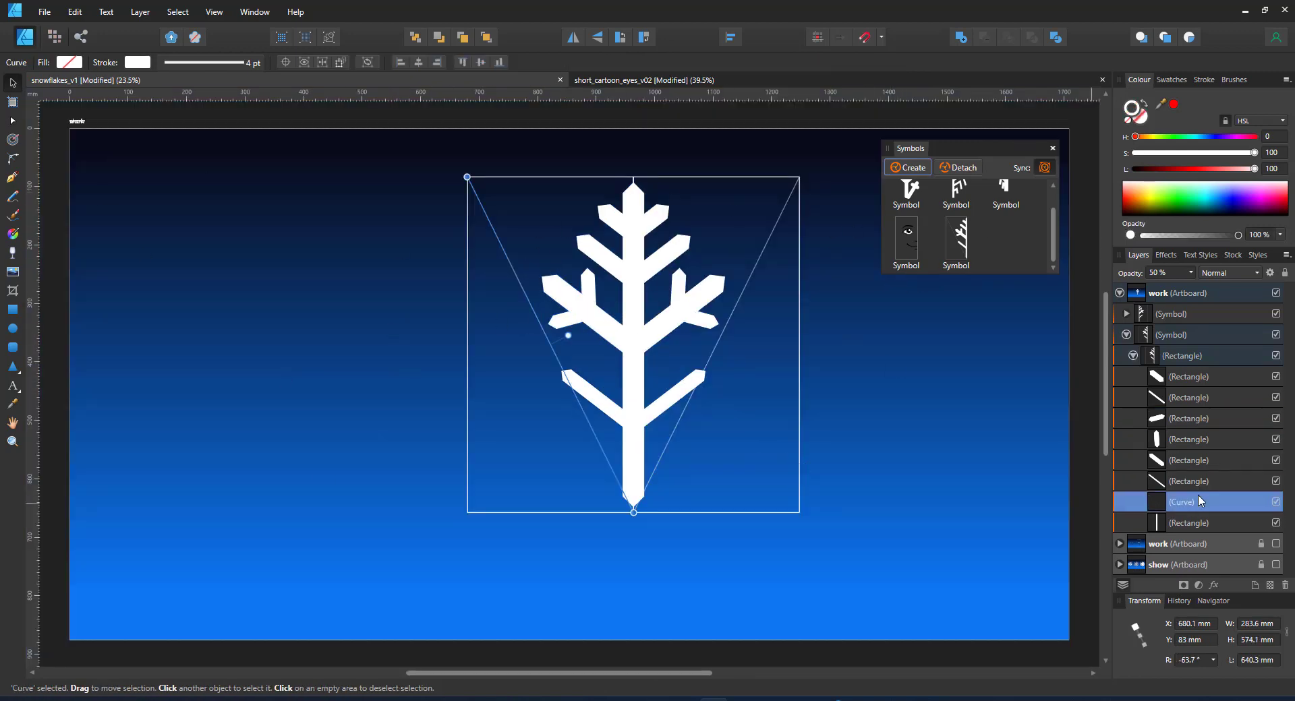
left_click_drag(1194, 502, 1187, 371)
left_click(1276, 376)
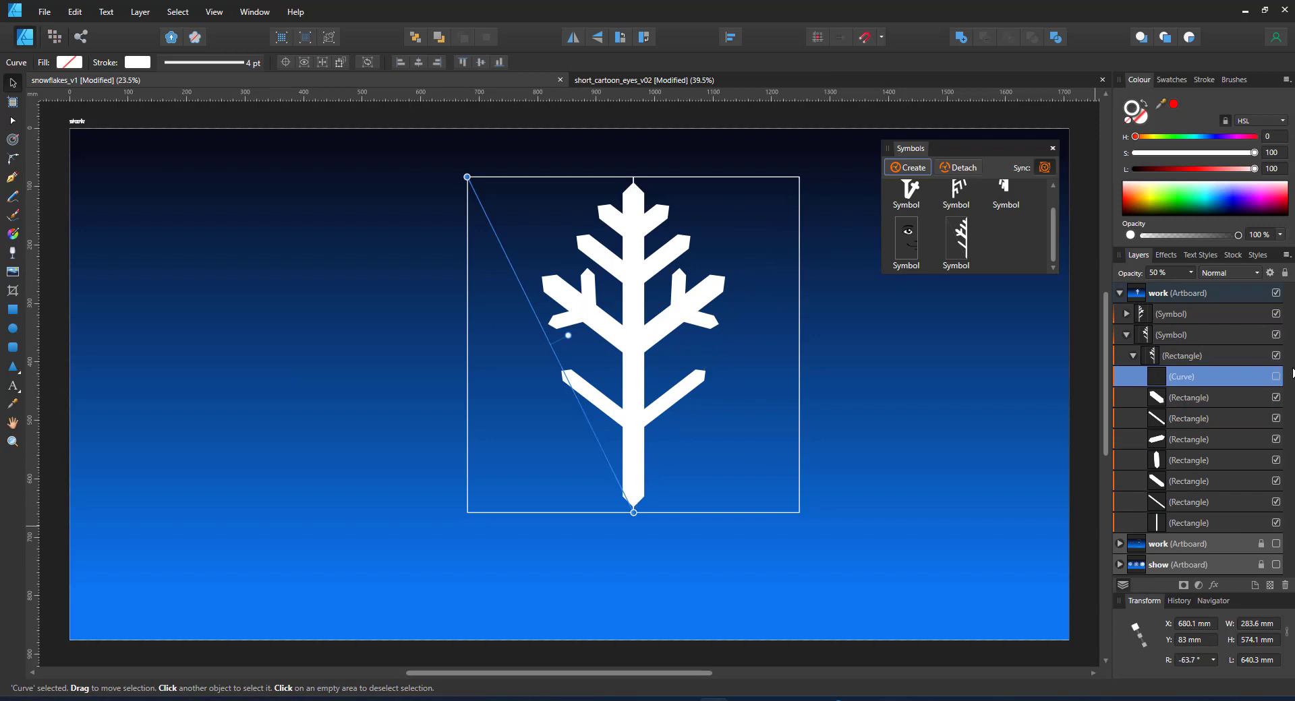
left_click(1219, 350)
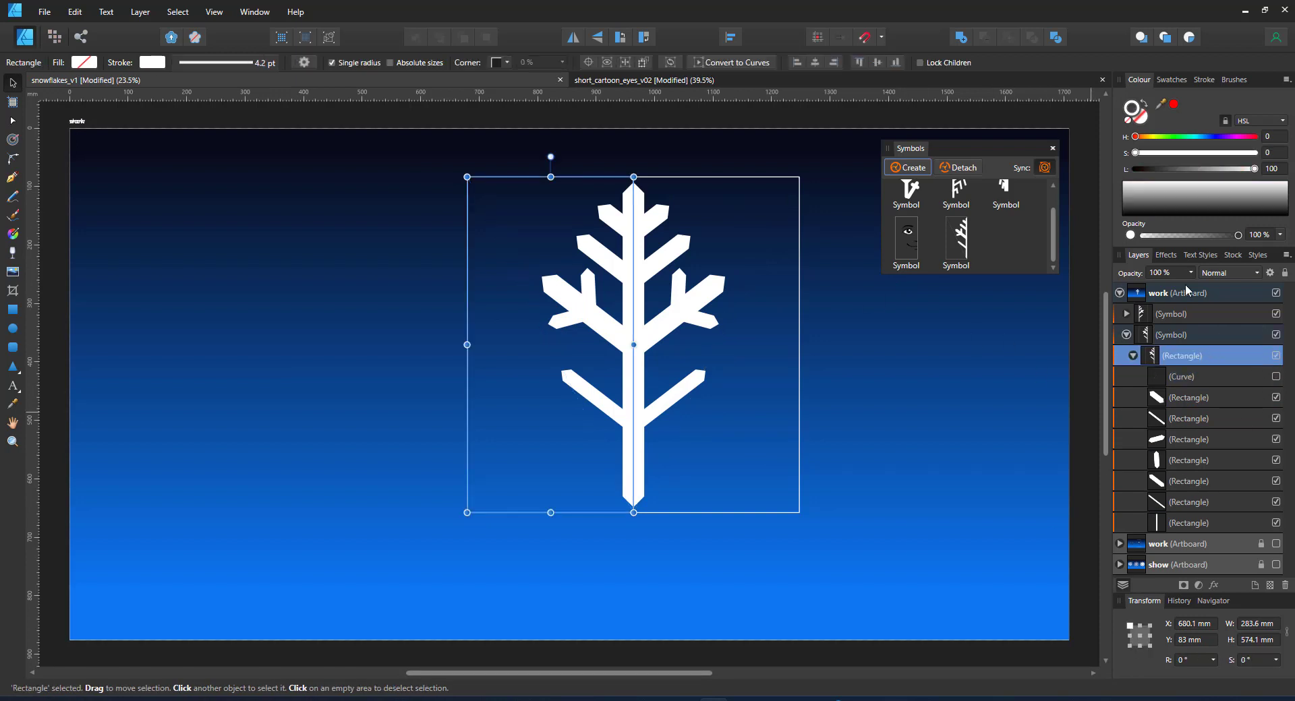
left_click(1196, 323, "shift")
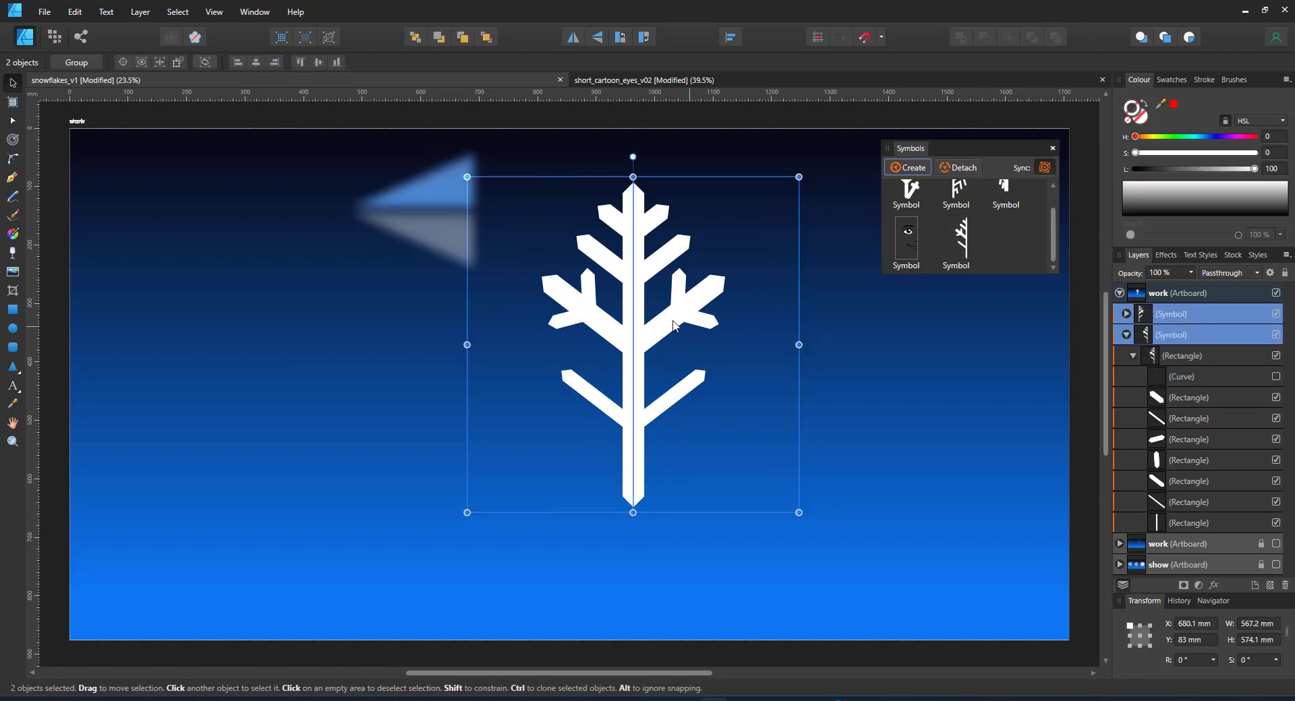
key("ctrl+g")
left_click_drag(799, 177, 760, 216)
left_click_drag(645, 318, 654, 444)
Duplicate, flip, and rotate the arm copies to form six snowflake arms
key("ctrl+j")
left_click(597, 38)
left_click(1167, 339, "shift")
key("ctrl+j")
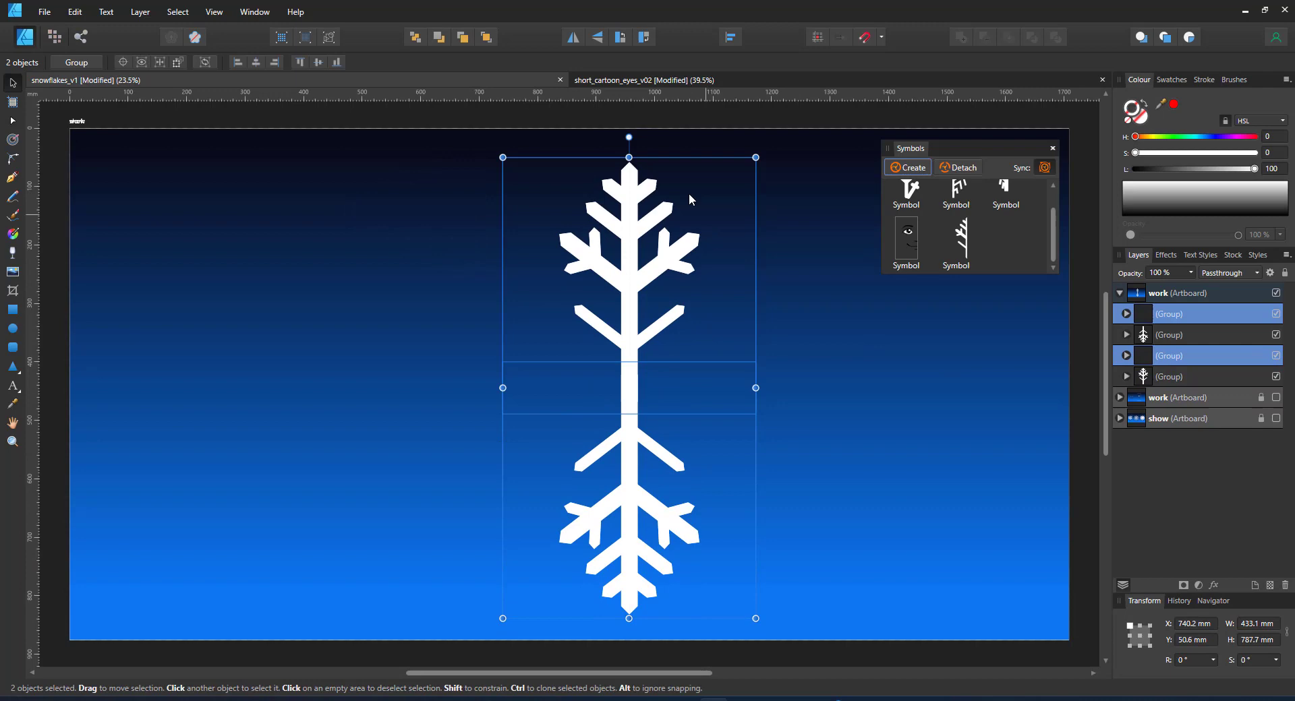
left_click_drag(628, 138, 816, 310)
key("ctrl+j")
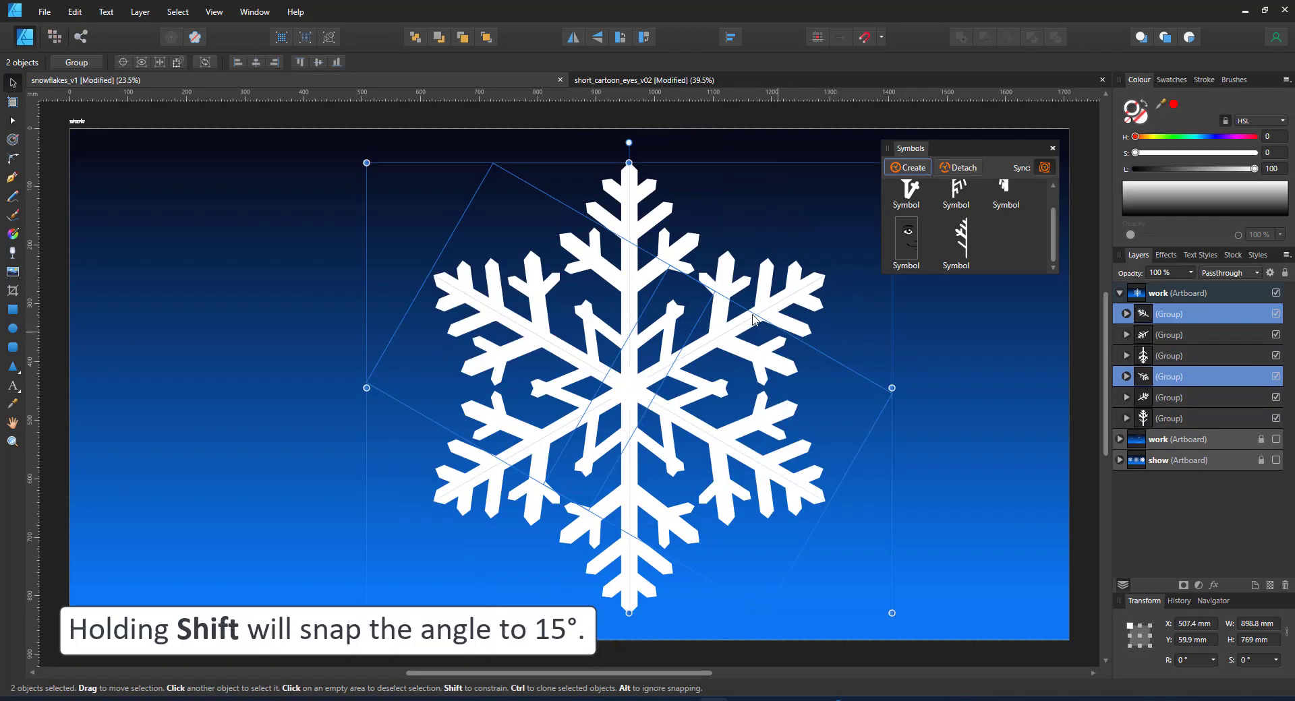
Shorten the top end of one arm's inner rectangle
scroll(658, 449, "up", 7)
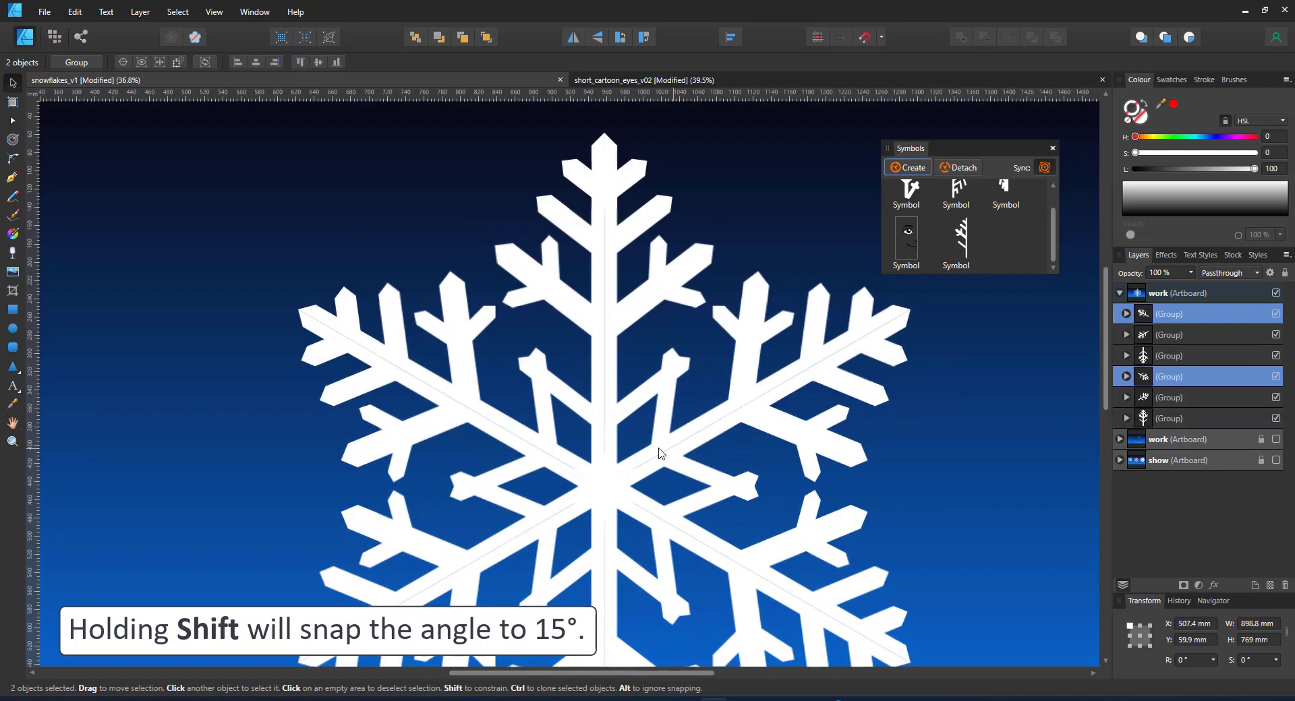
left_click(723, 306, "ctrl")
left_click_drag(755, 257, 724, 266)
scroll(450, 162, "down", 8)
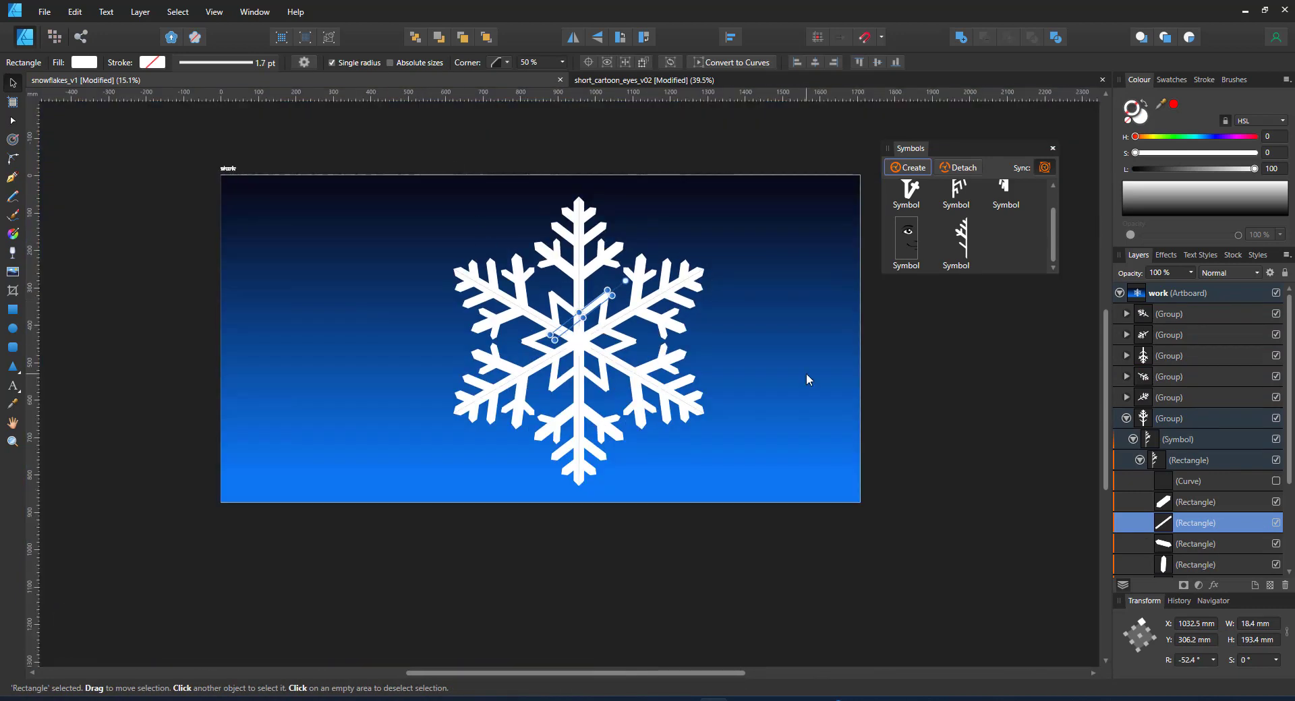
key("ctrl+0")
Group all six arms into one snowflake and move it to the artboard's left side
left_click(1184, 314)
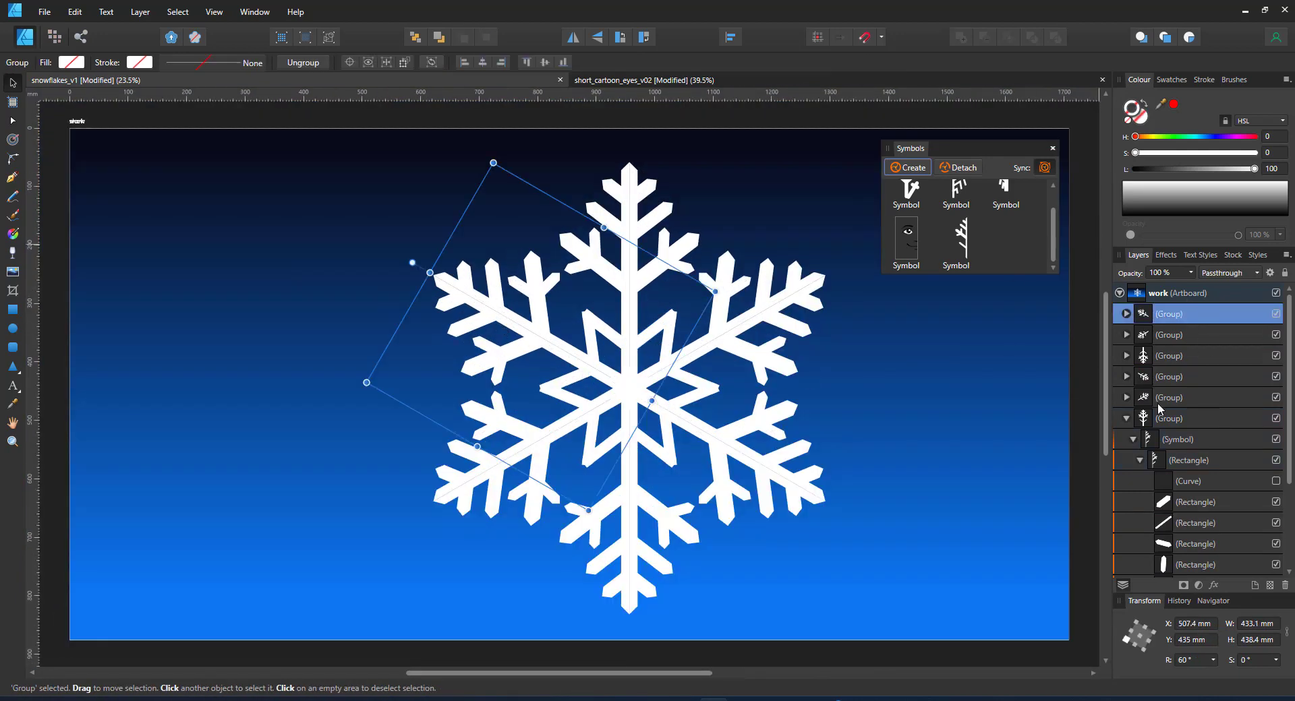
left_click(1126, 418)
left_click(1197, 419, "shift")
key("ctrl+g")
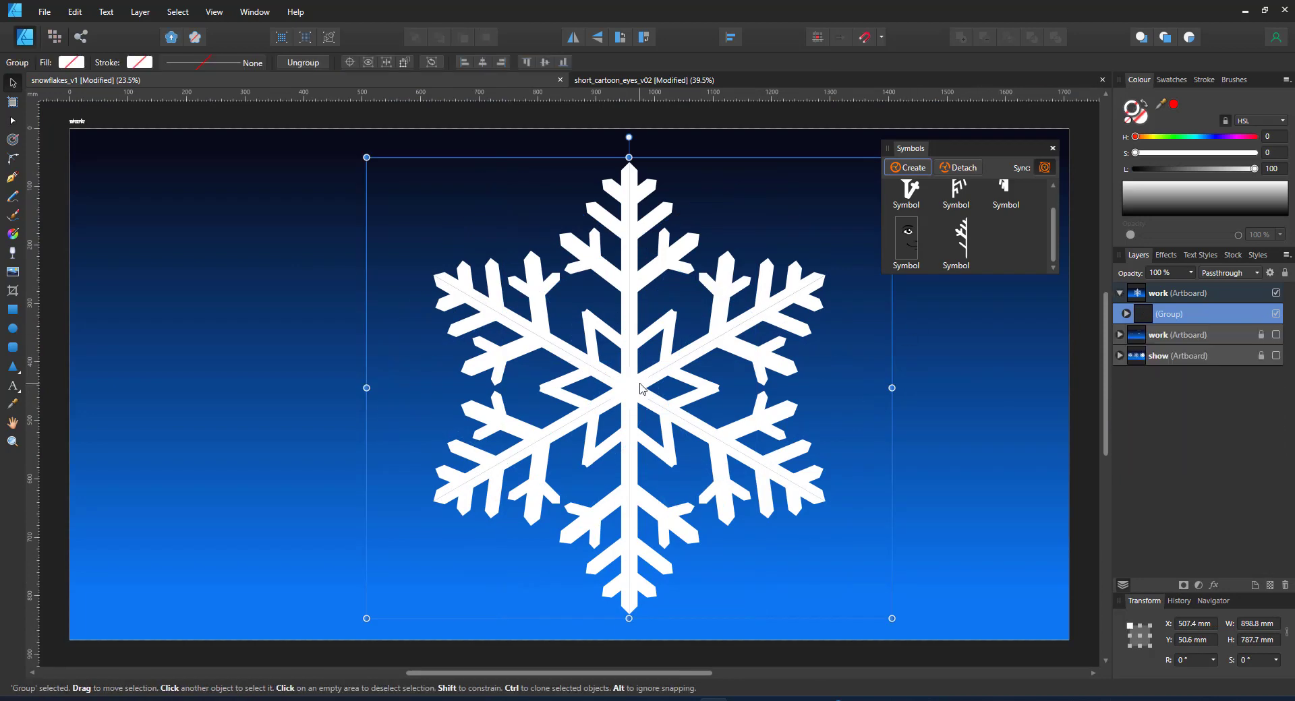
left_click_drag(639, 389, 346, 385)
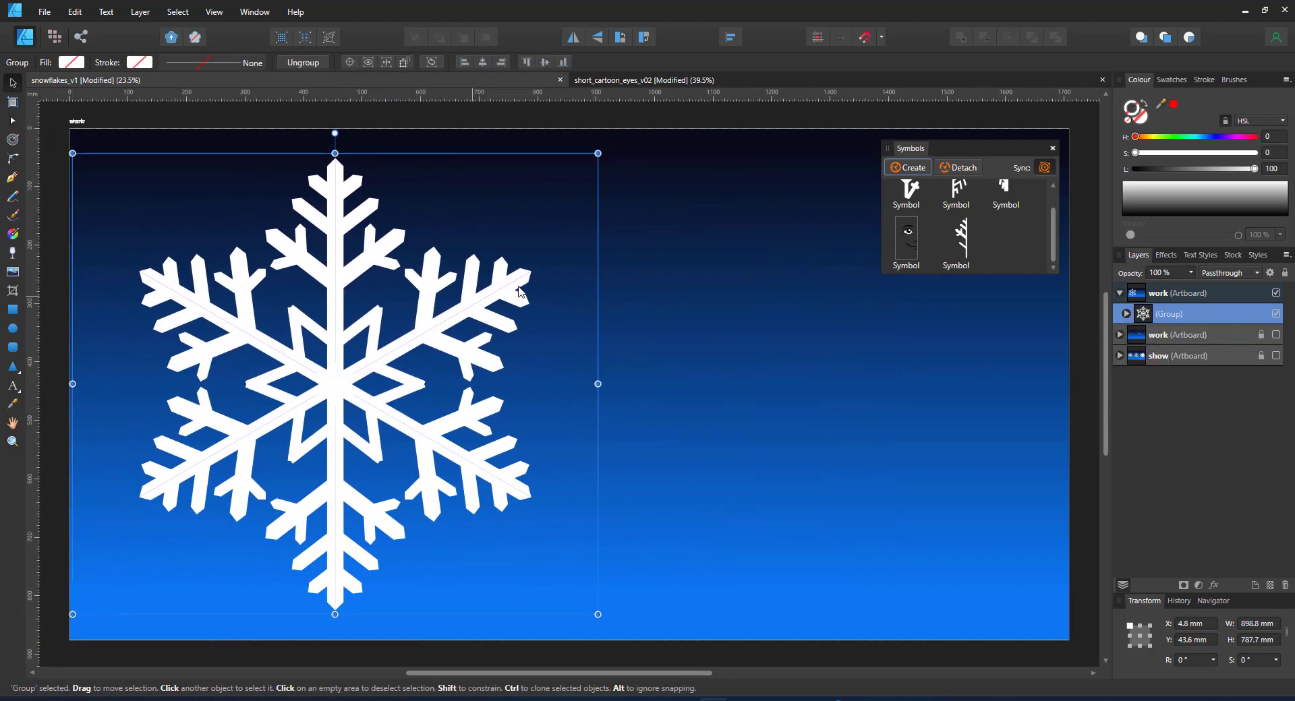
Draw a large circle to the right of the snowflake and nudge it up and left
left_click(12, 329)
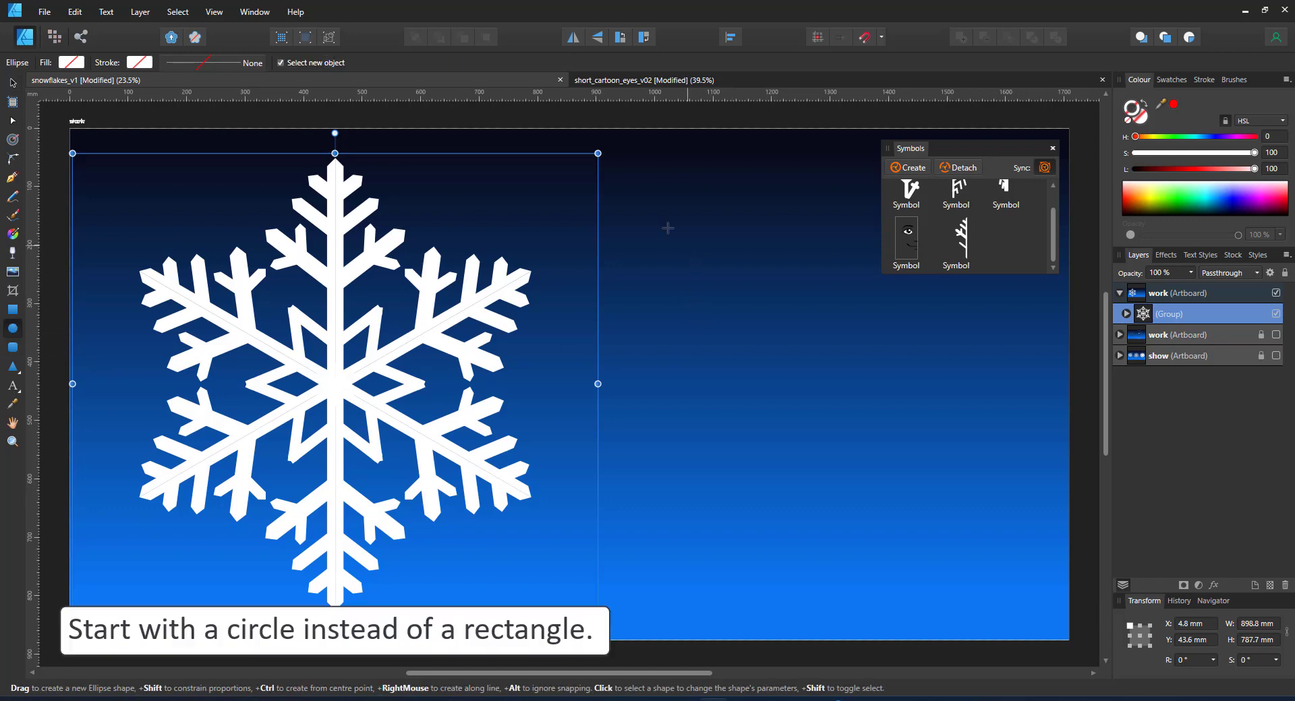
left_click_drag(647, 208, 1000, 584)
key("v")
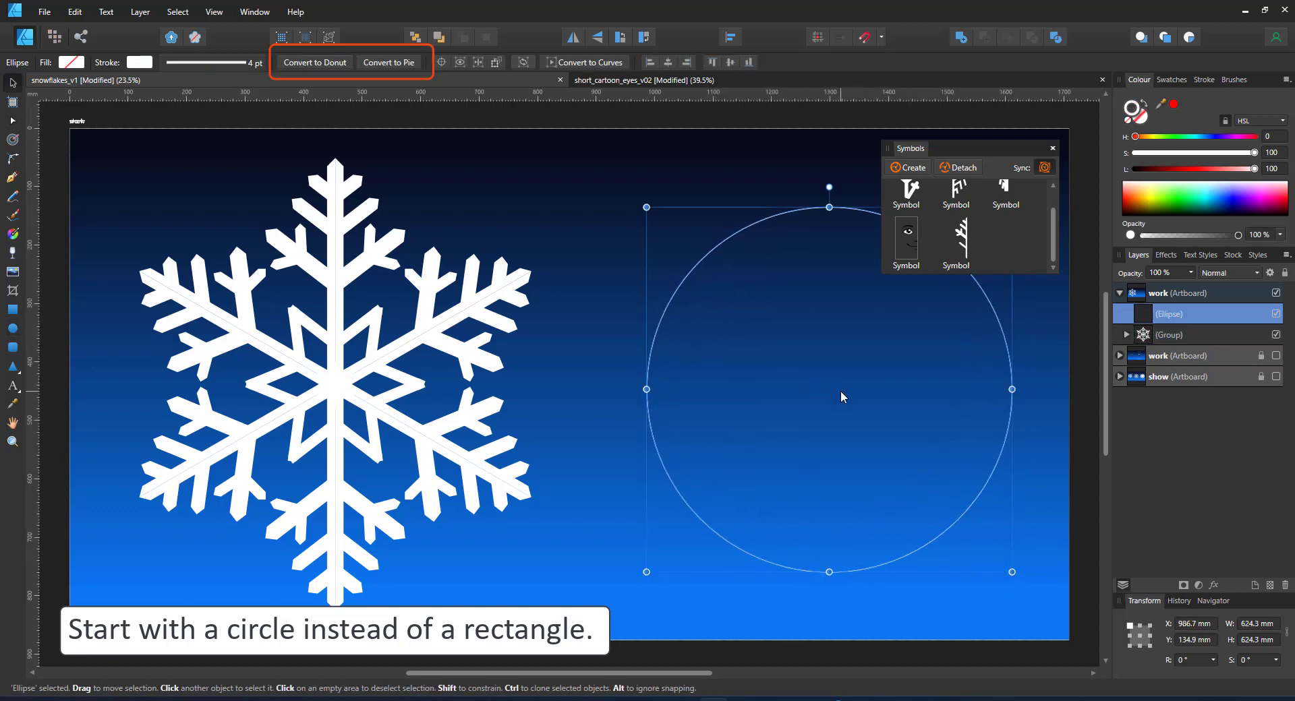
left_click_drag(841, 391, 808, 383)
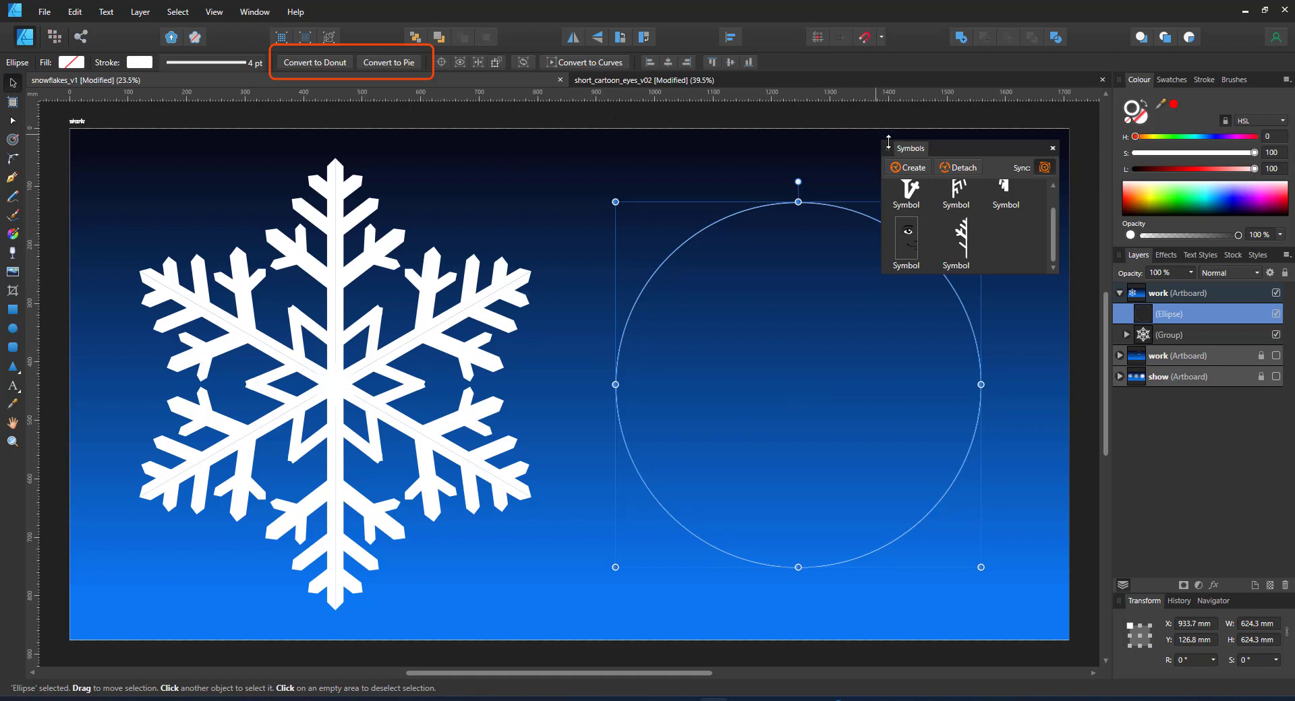
Make the circle a new symbol, duplicate it and flip the copy horizontally
left_click(908, 167)
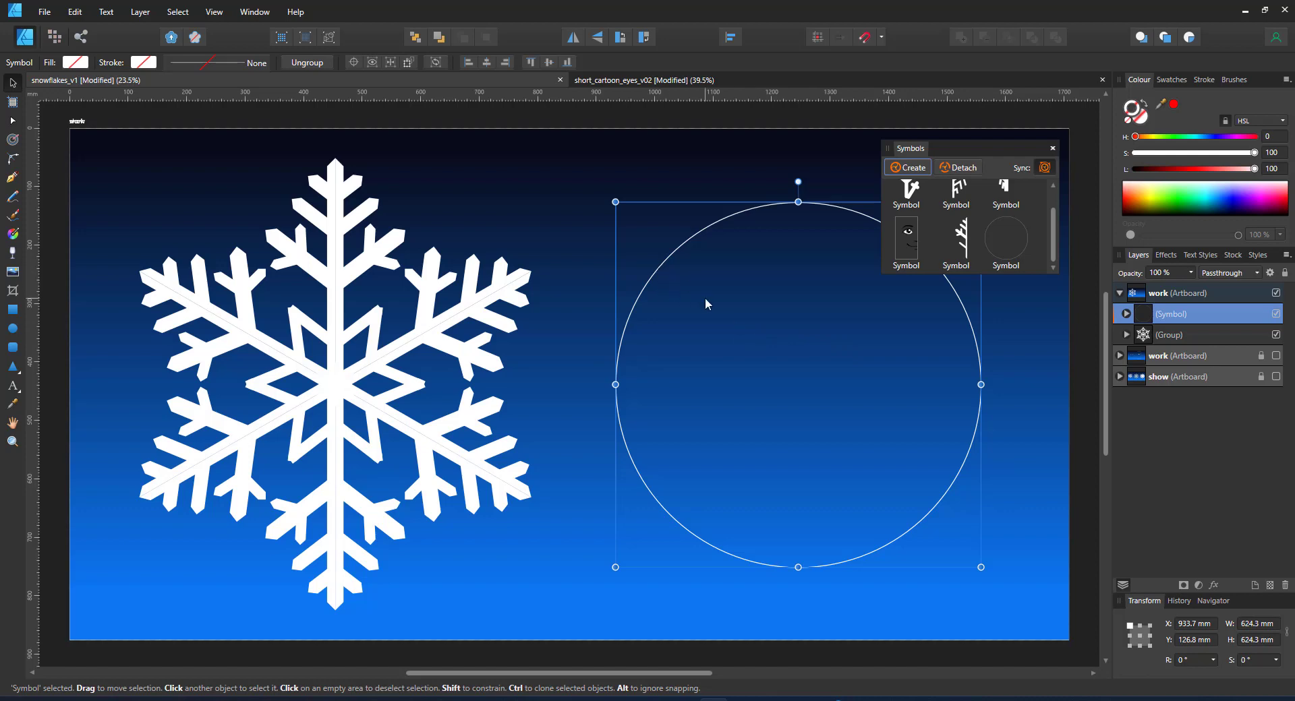
key("ctrl+j")
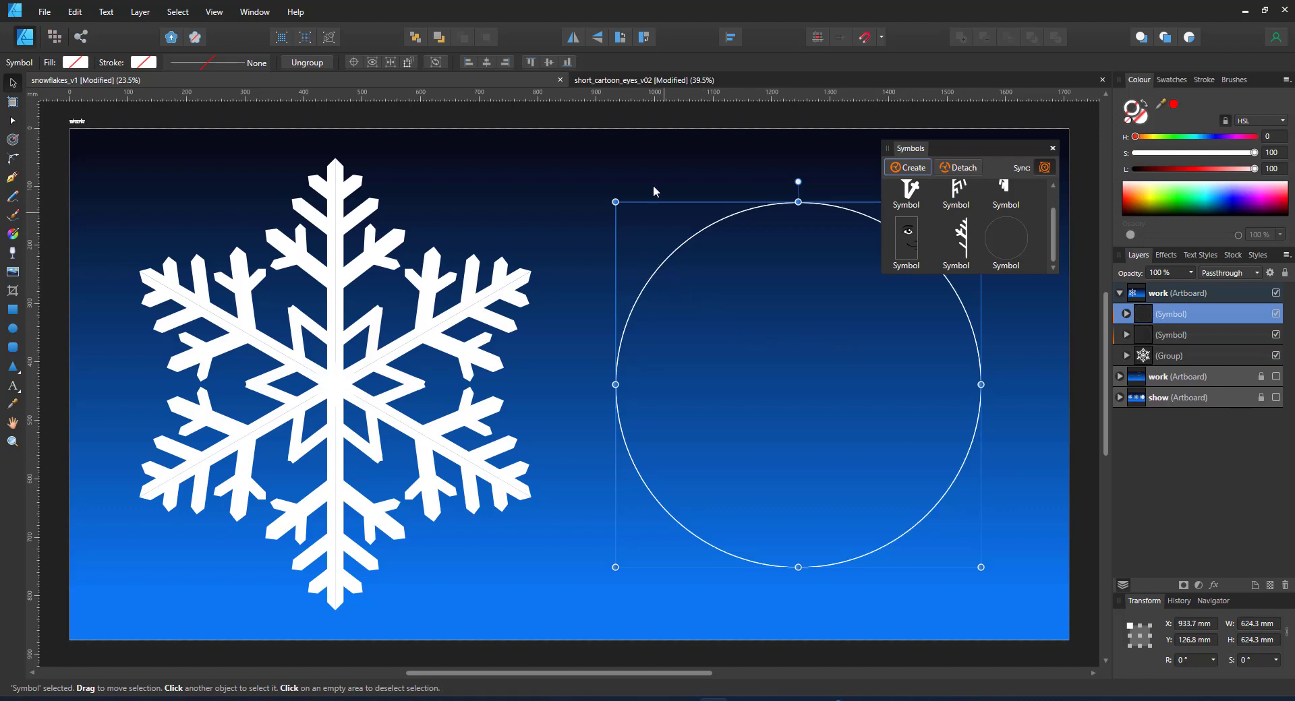
left_click(571, 37)
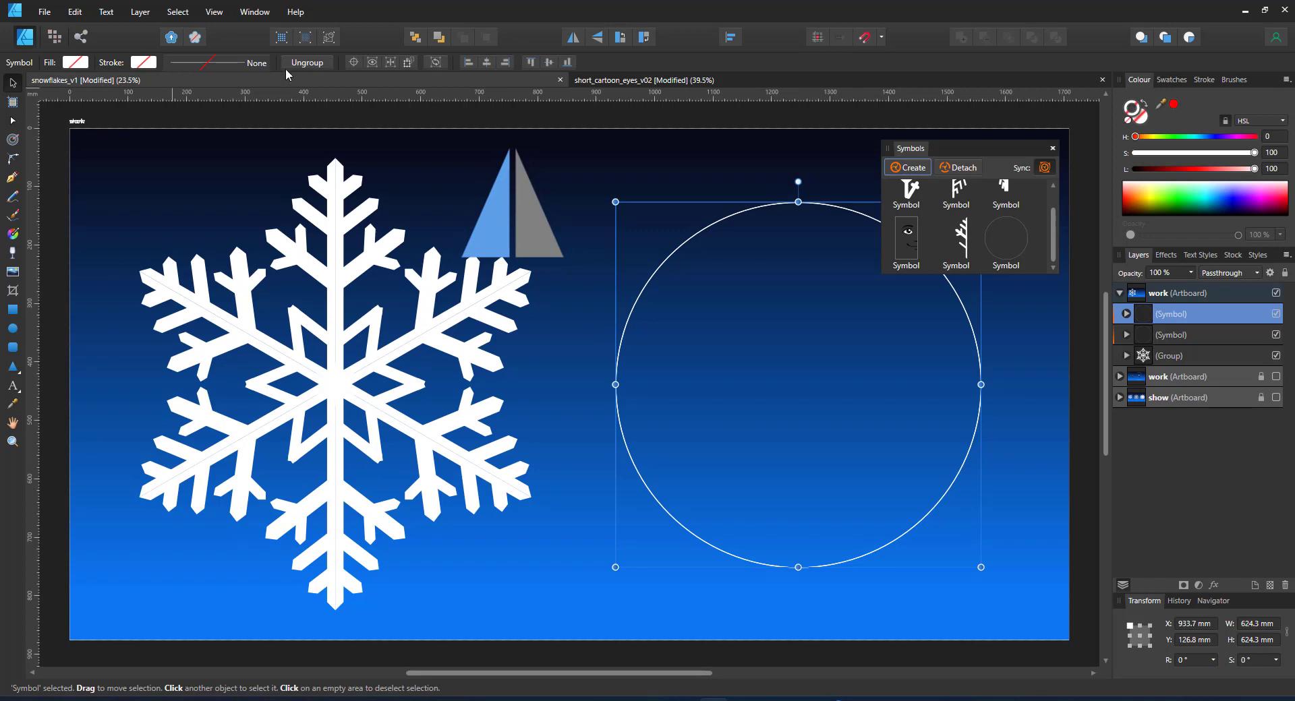
Turn the symbol's ellipse into a pie with a 360/12 = 30° total angle
left_click(1126, 314)
left_click(1165, 337)
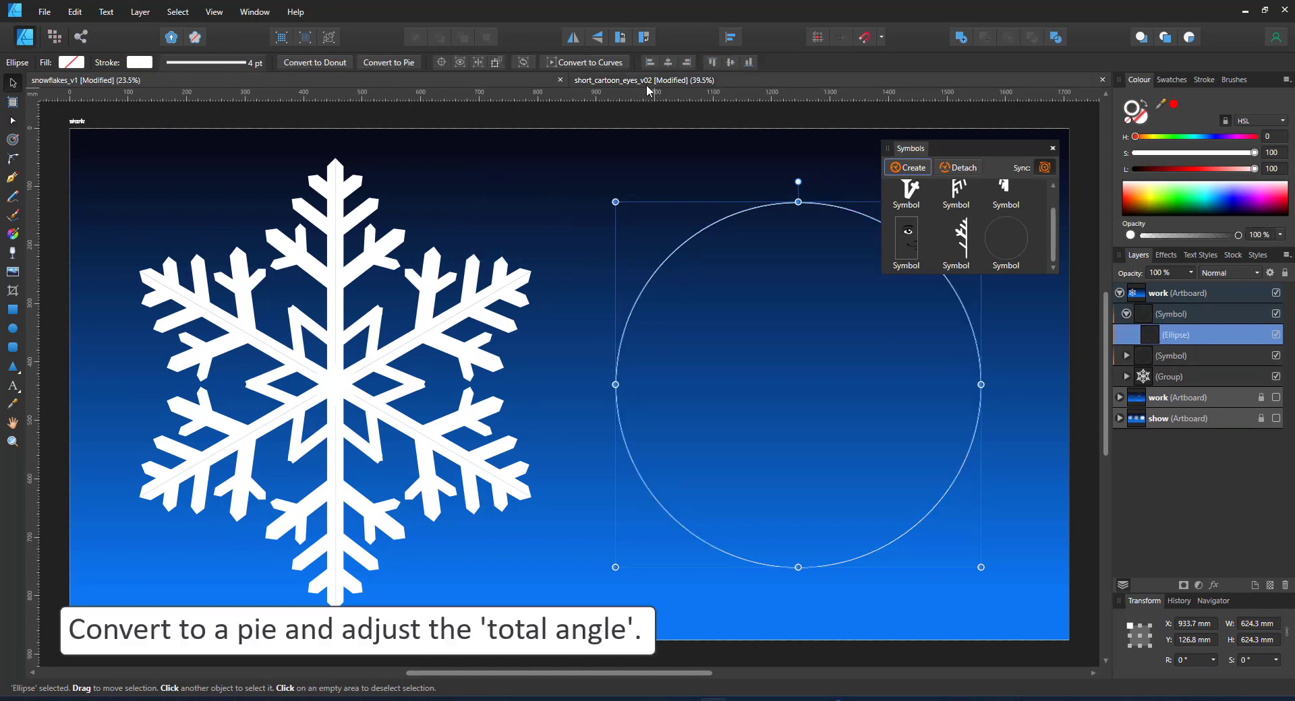
left_click(387, 62)
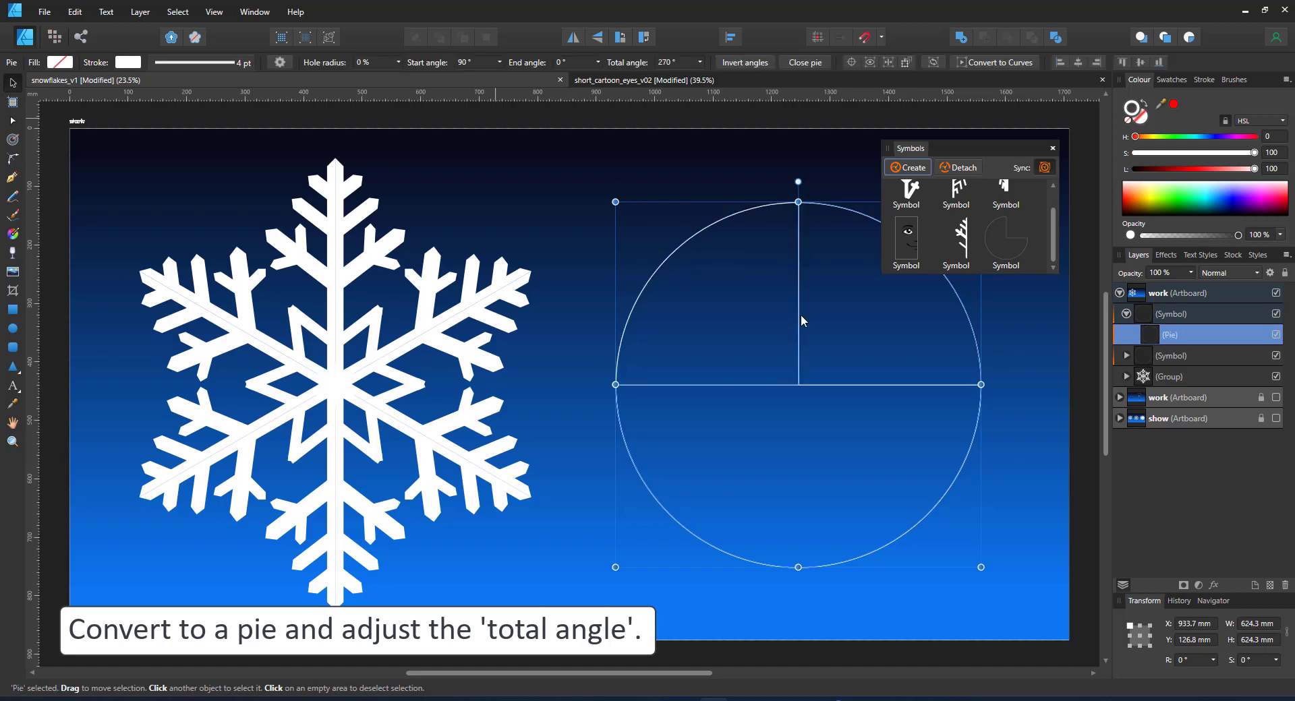
left_click(674, 62)
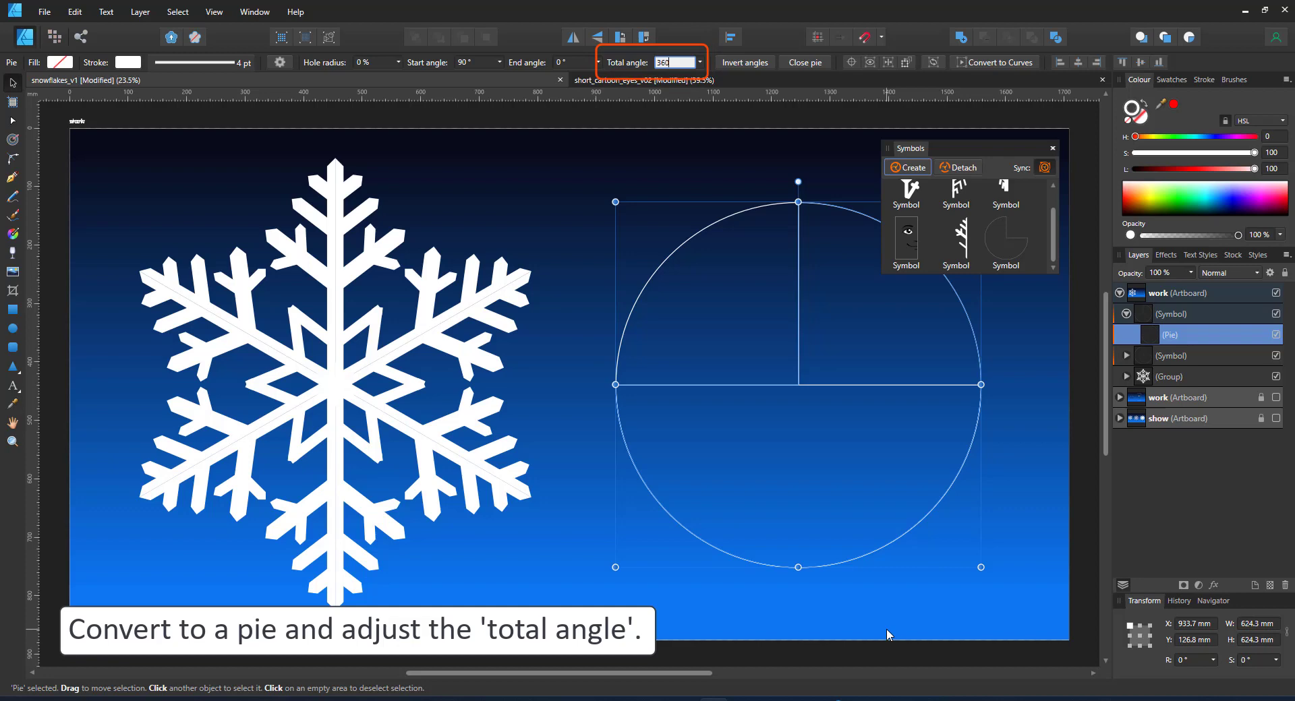
type("360/12")
key("Return")
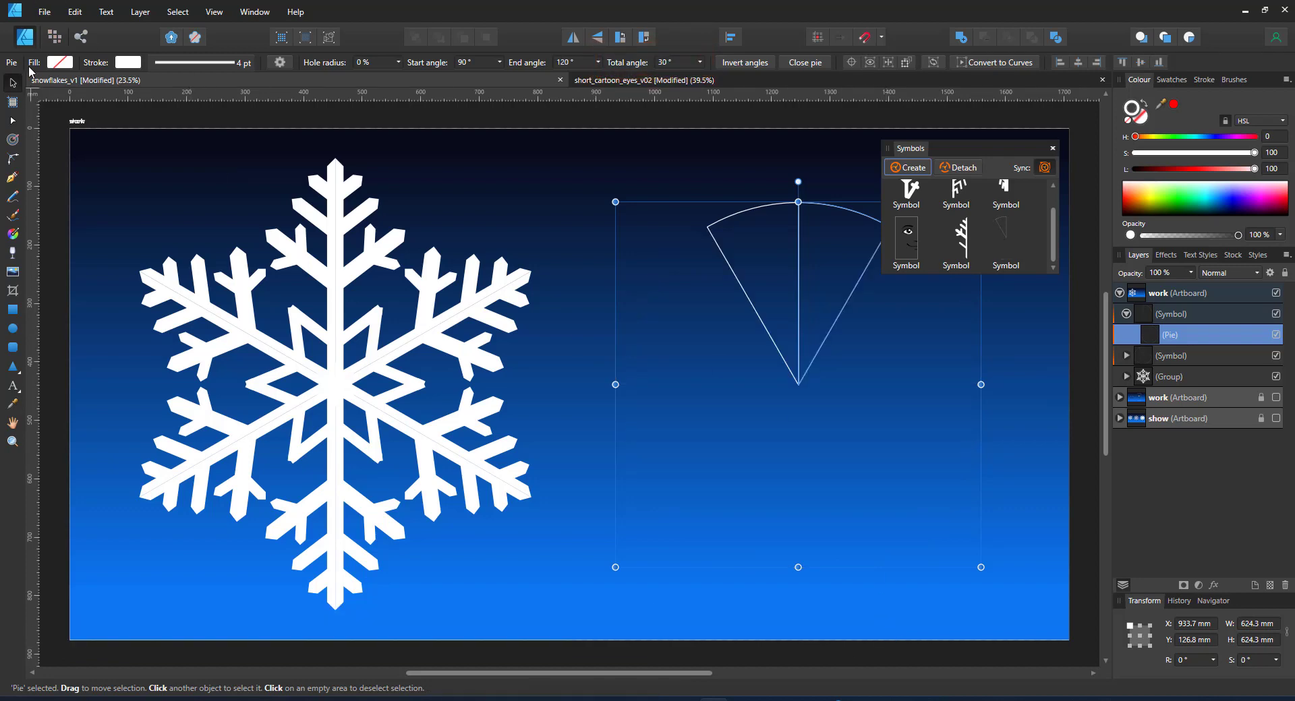
left_click(1185, 316)
Duplicate both wedge symbols, flip them vertically and snap them below the originals
left_click(1180, 357, "ctrl")
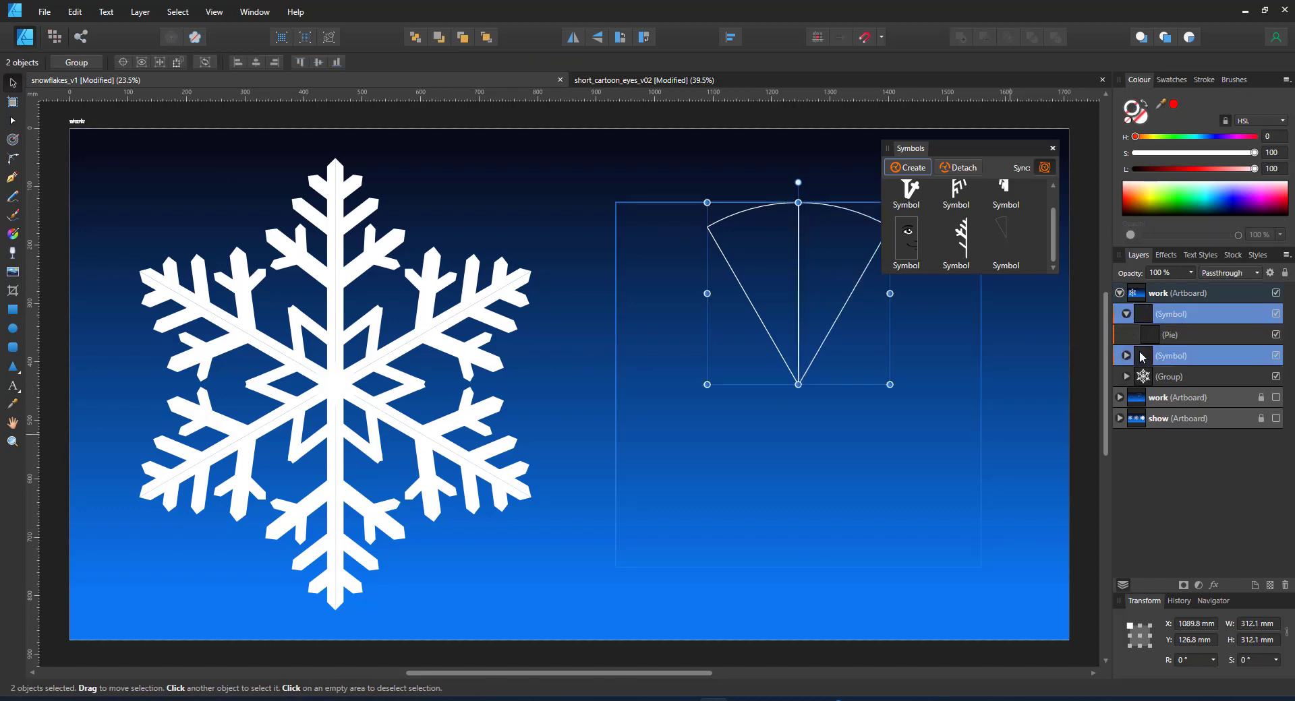
key("ctrl+j")
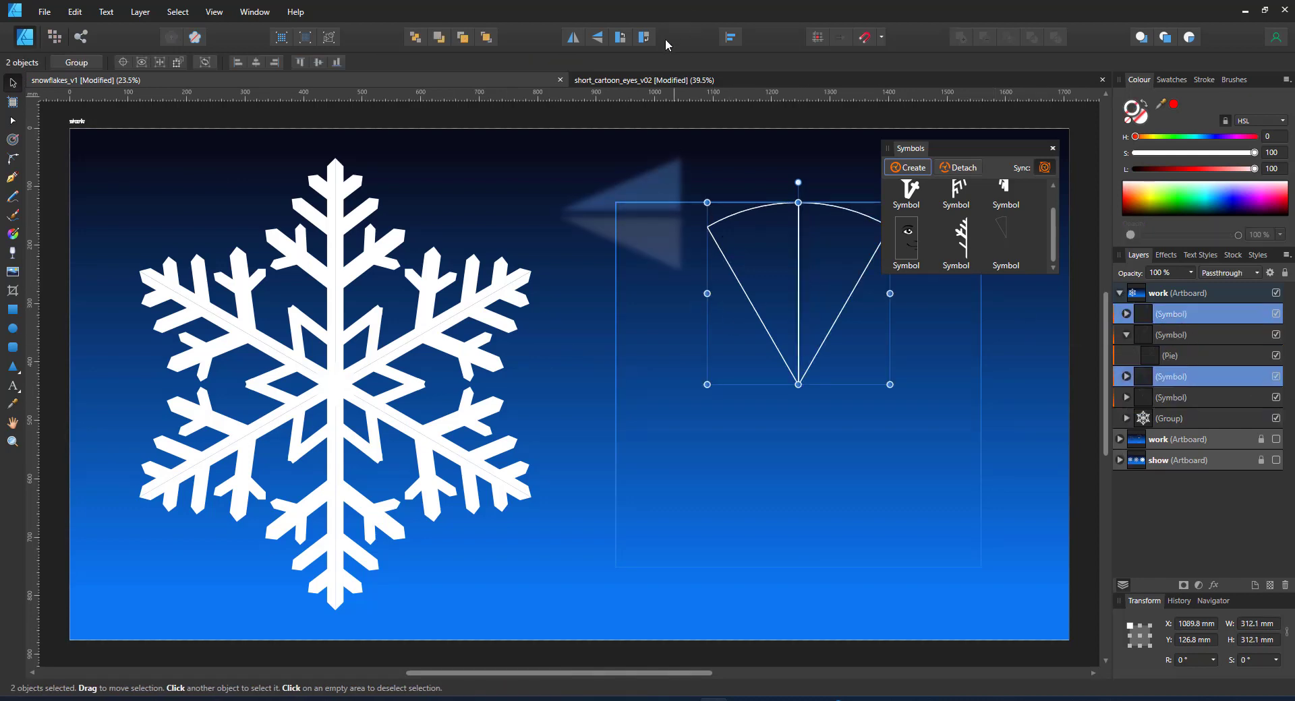
left_click(597, 37)
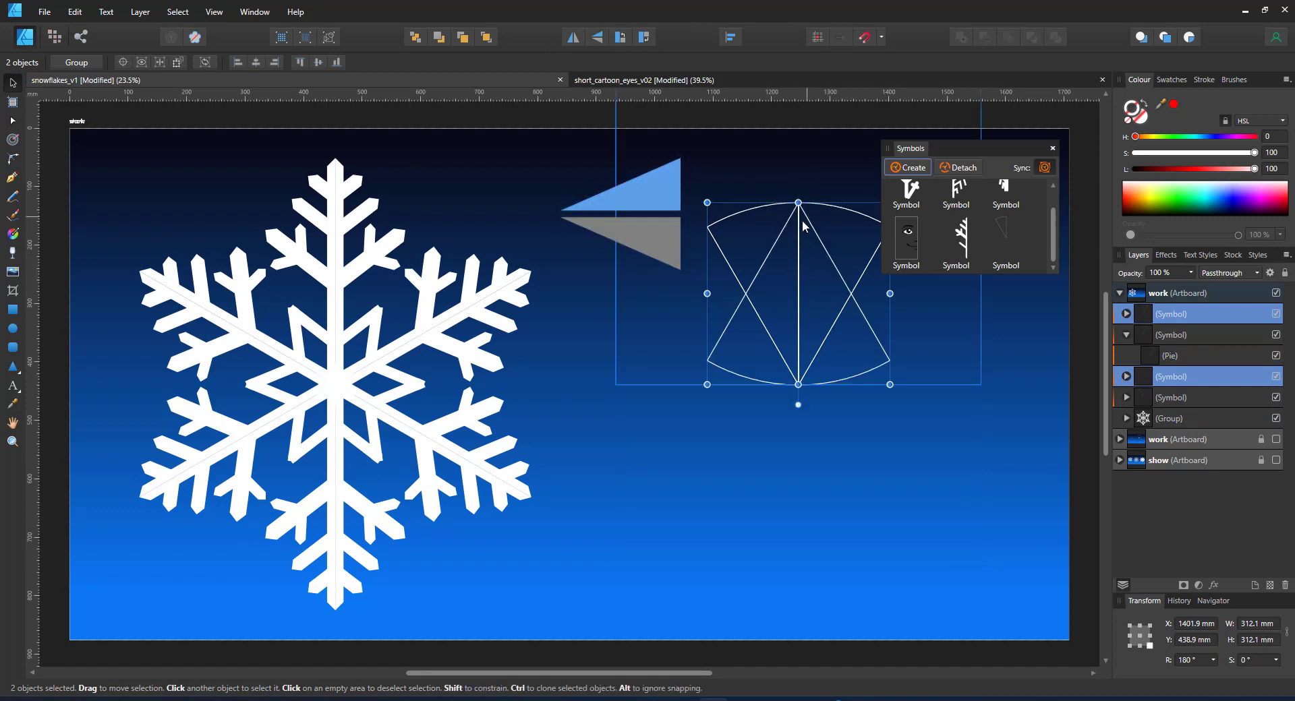
left_click_drag(802, 225, 795, 429)
left_click(865, 38)
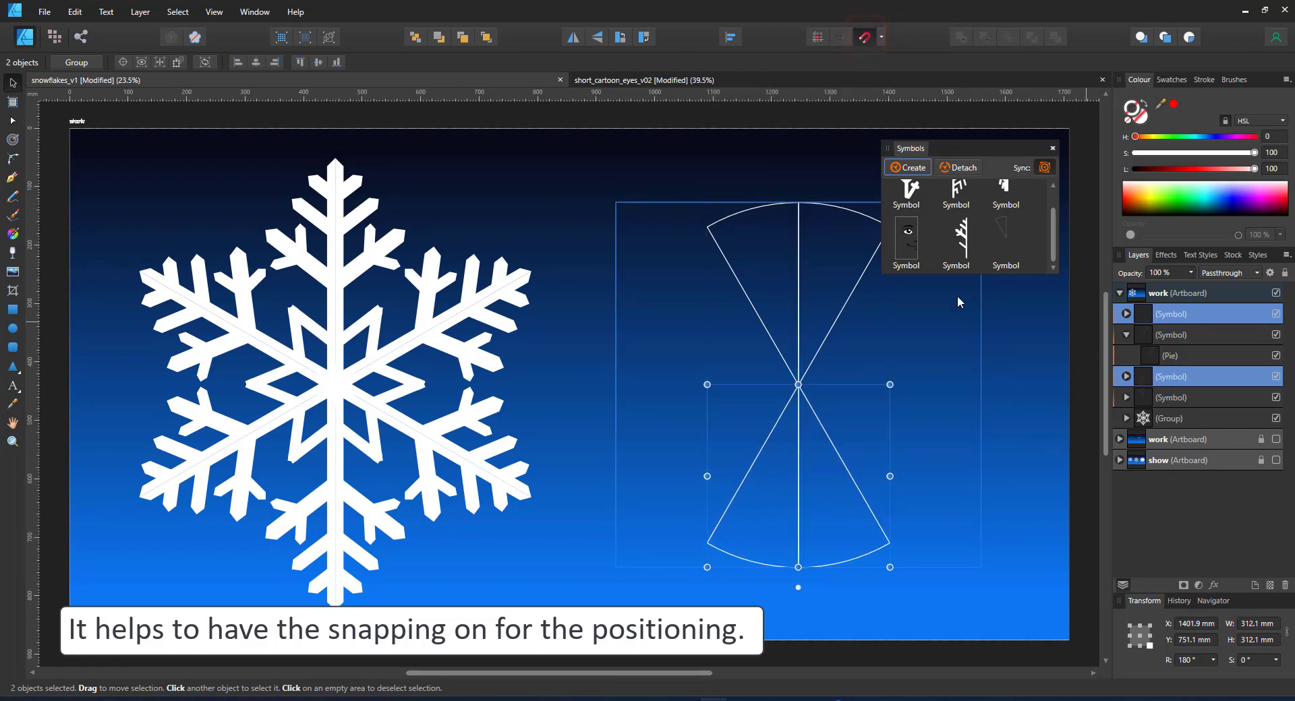
Duplicate all four wedges rotated -60°, then repeat to complete the 12-slice circle
left_click_drag(661, 159, 980, 636)
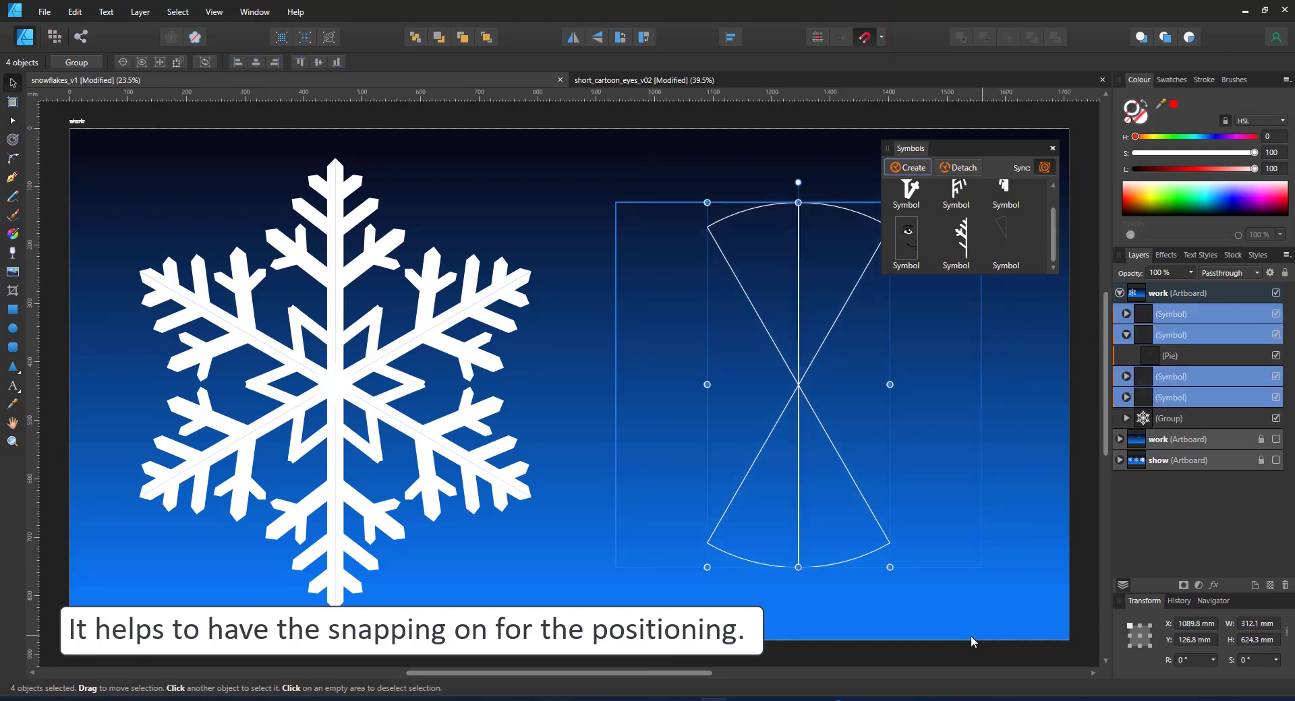
key("ctrl+j")
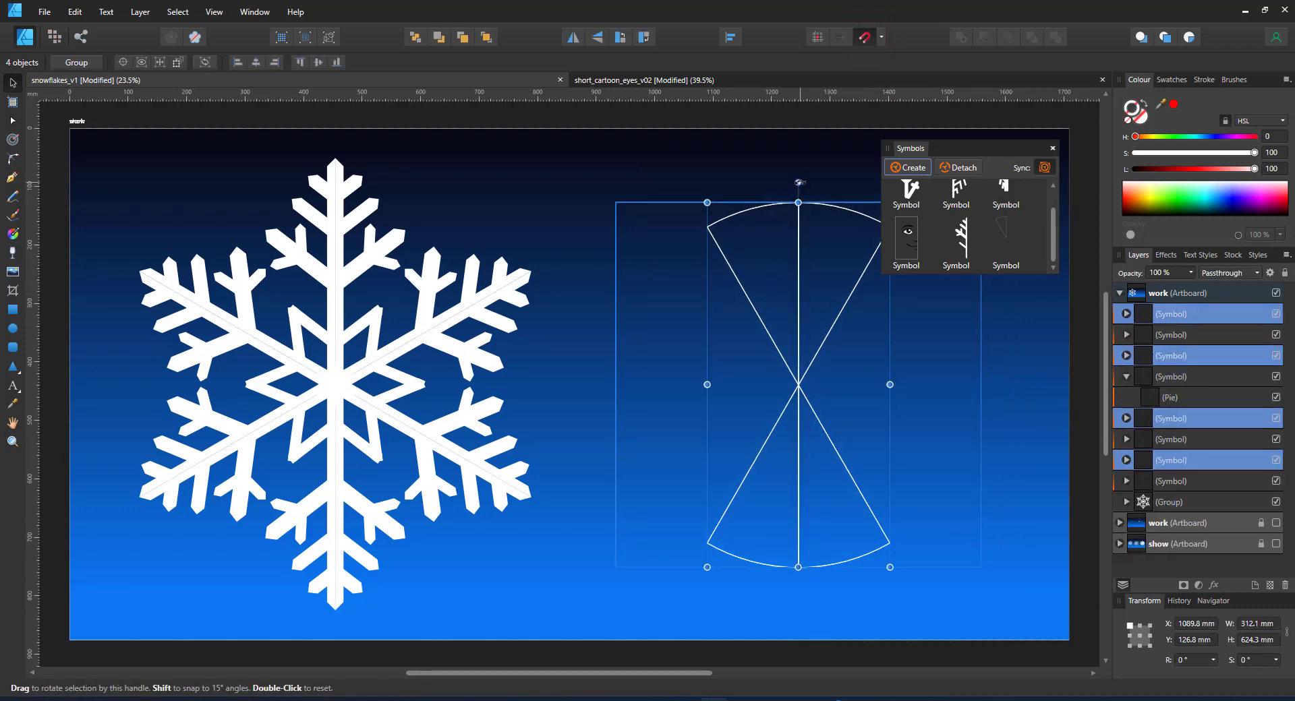
left_click_drag(798, 183, 973, 283)
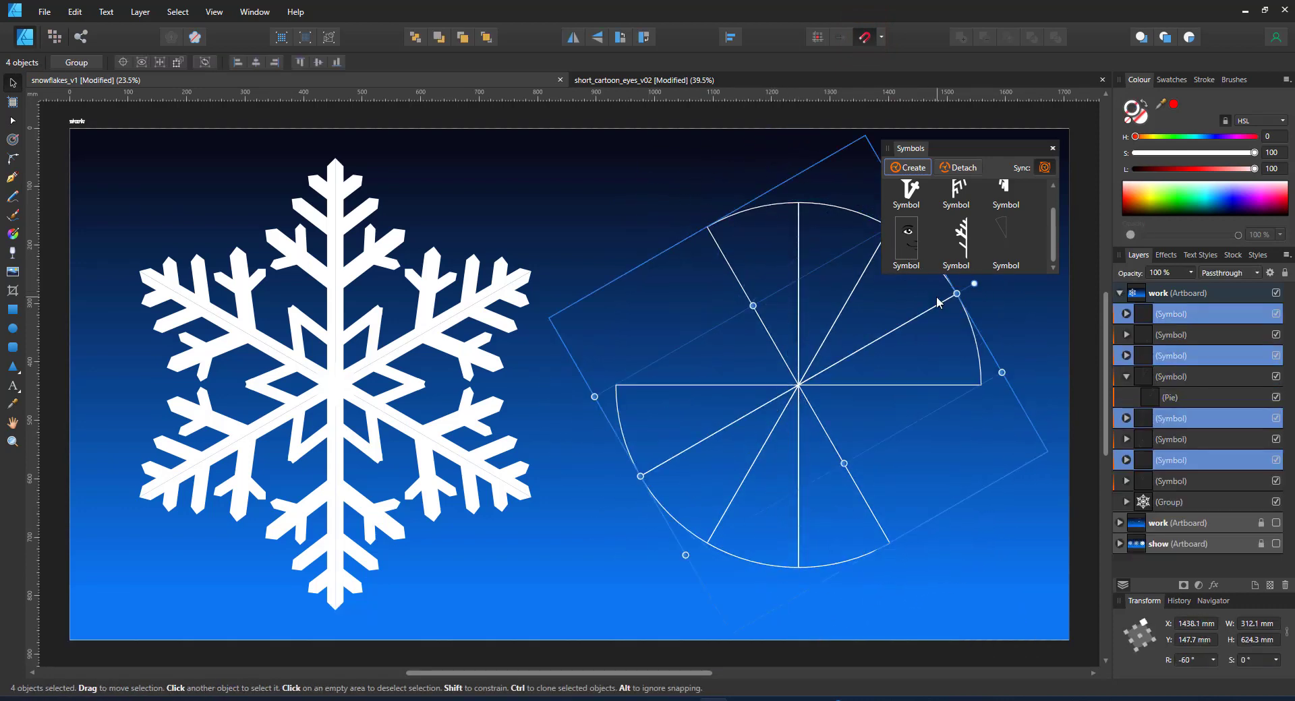
key("ctrl+j")
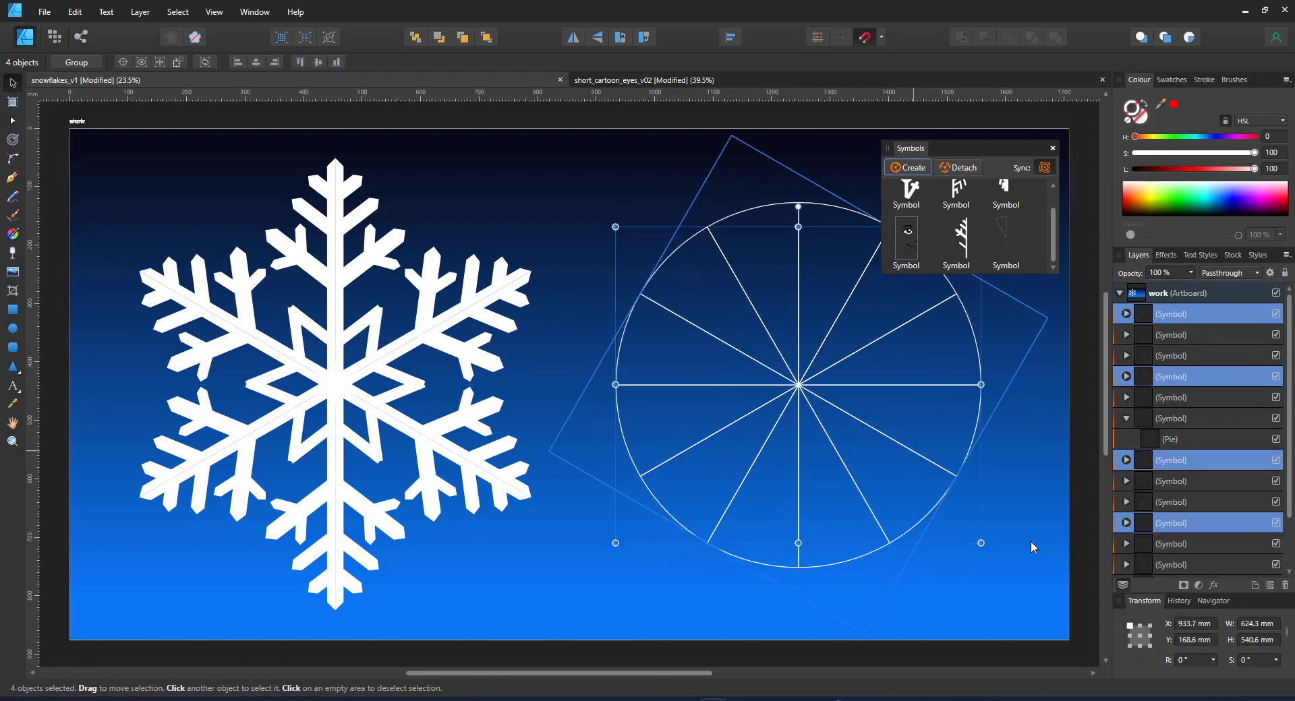
left_click(1179, 317)
scroll(1193, 512, "down", 2)
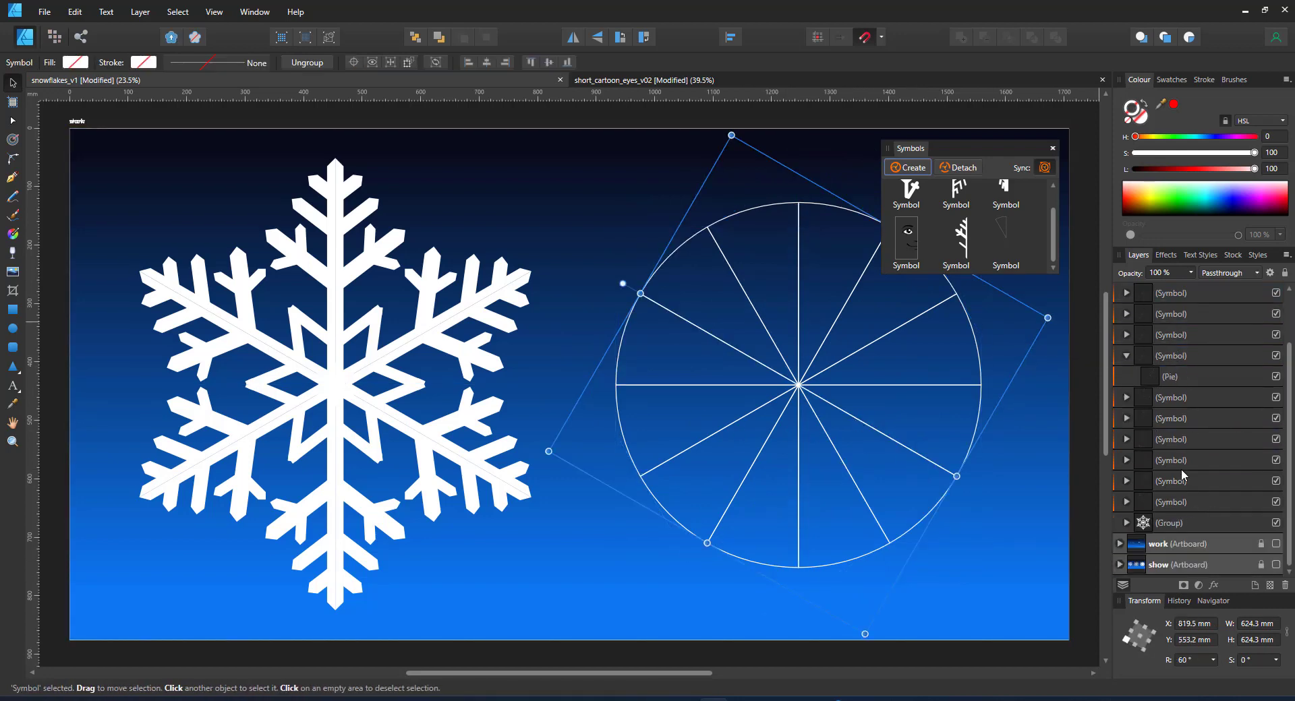
Group and lock the wedge copies, leaving the original wedge symbol selected
left_click(1178, 481, "shift")
key("ctrl+g")
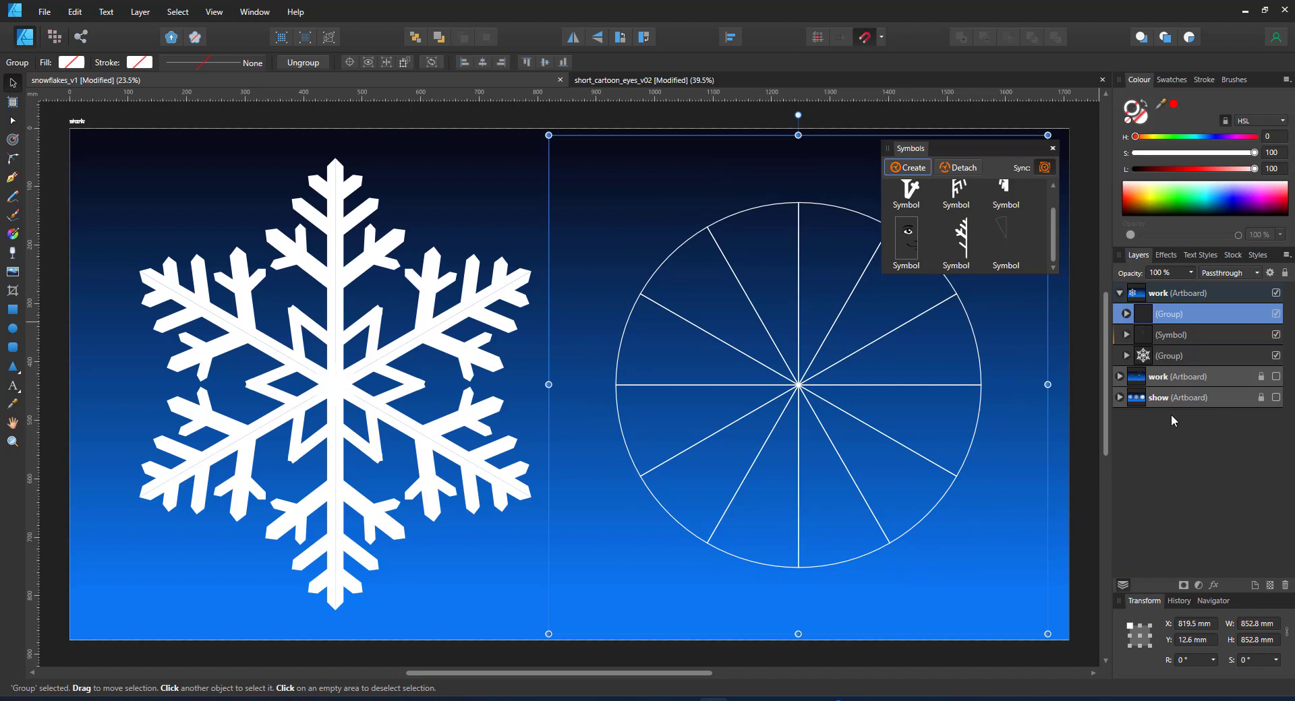
left_click(1261, 314)
left_click(1188, 335)
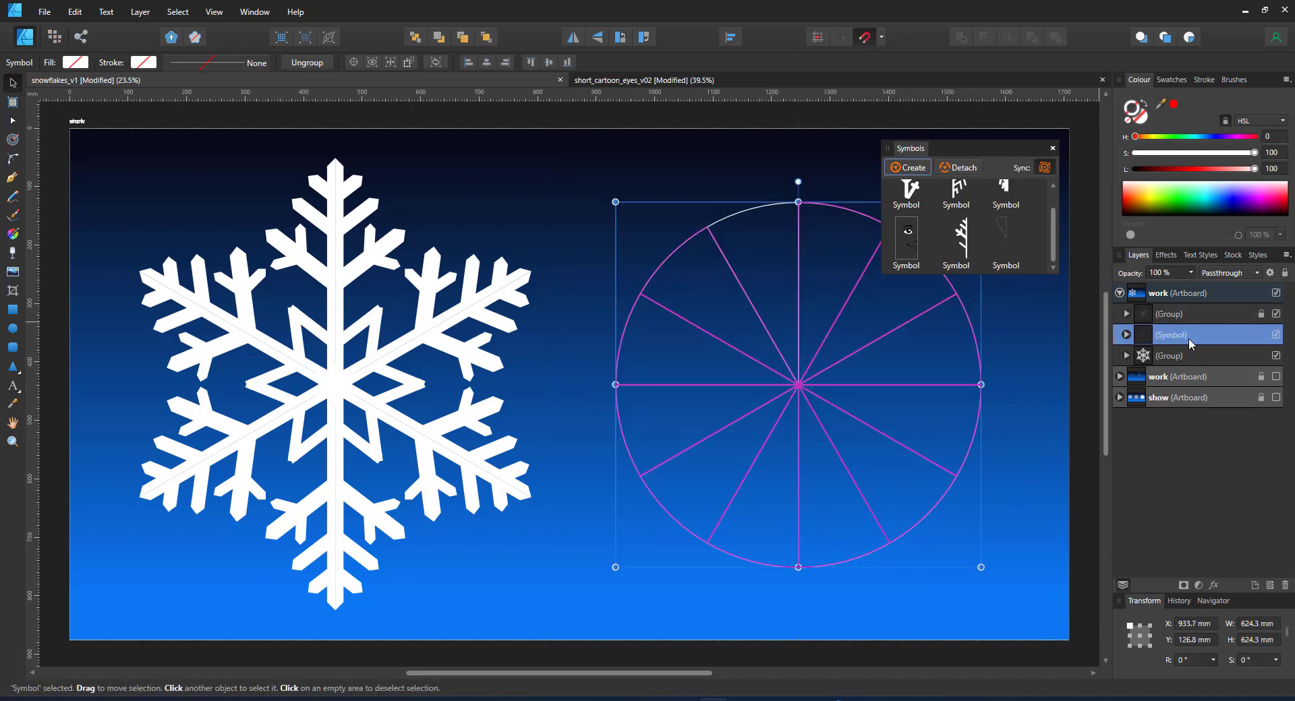
Draw a tall thin solid white bar from the centre and move it inside the symbol's pie
left_click(12, 310)
left_click_drag(788, 214, 807, 400)
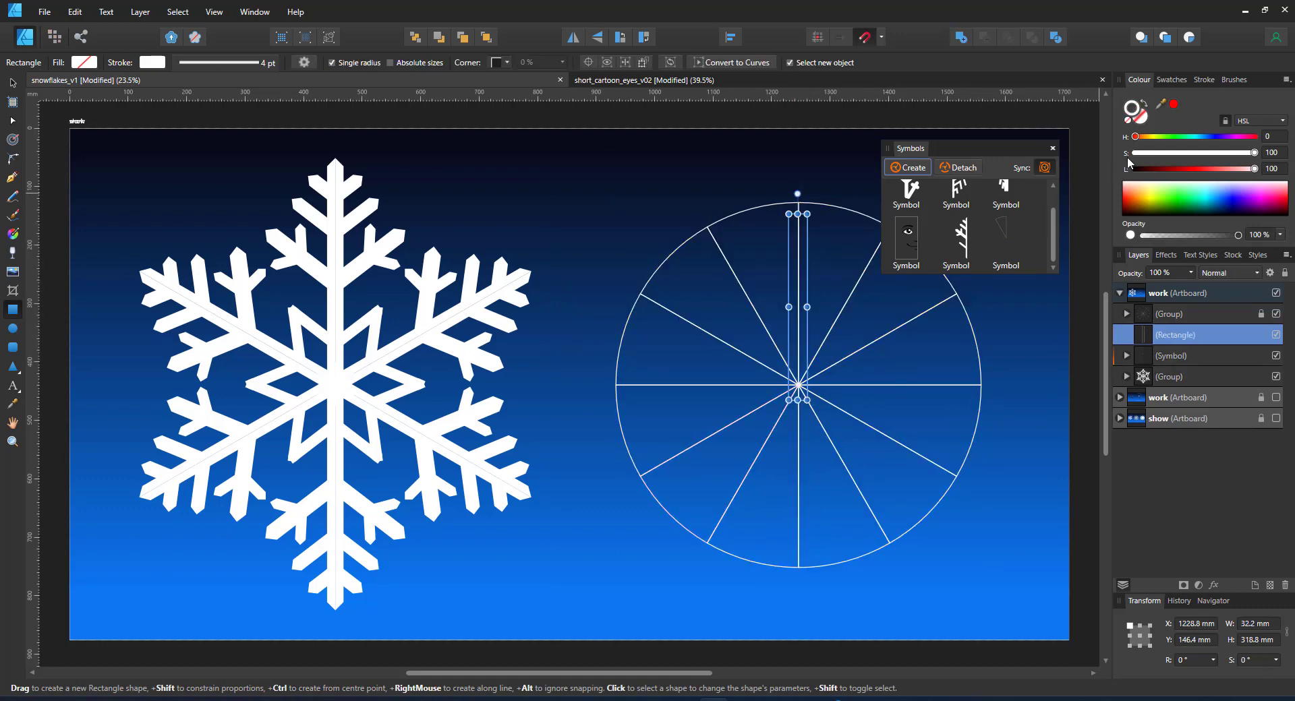
left_click(1150, 103)
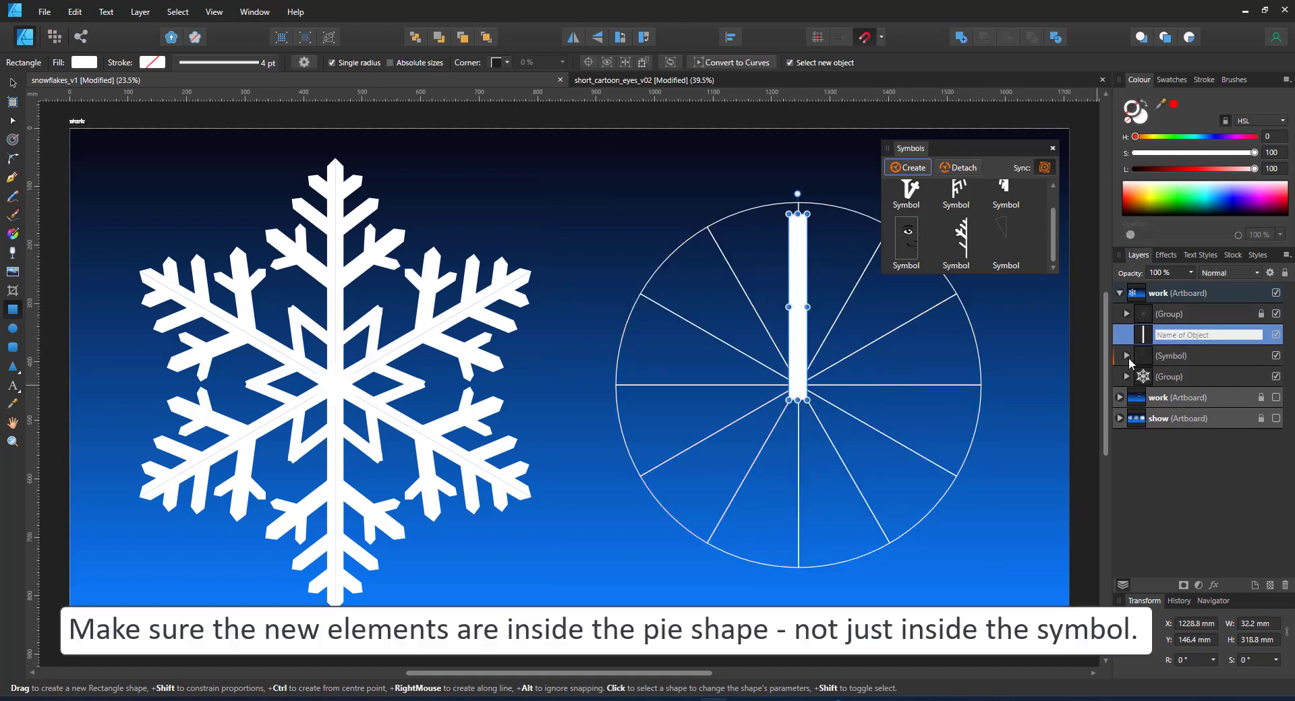
left_click(1133, 357)
left_click_drag(1174, 335, 1171, 376)
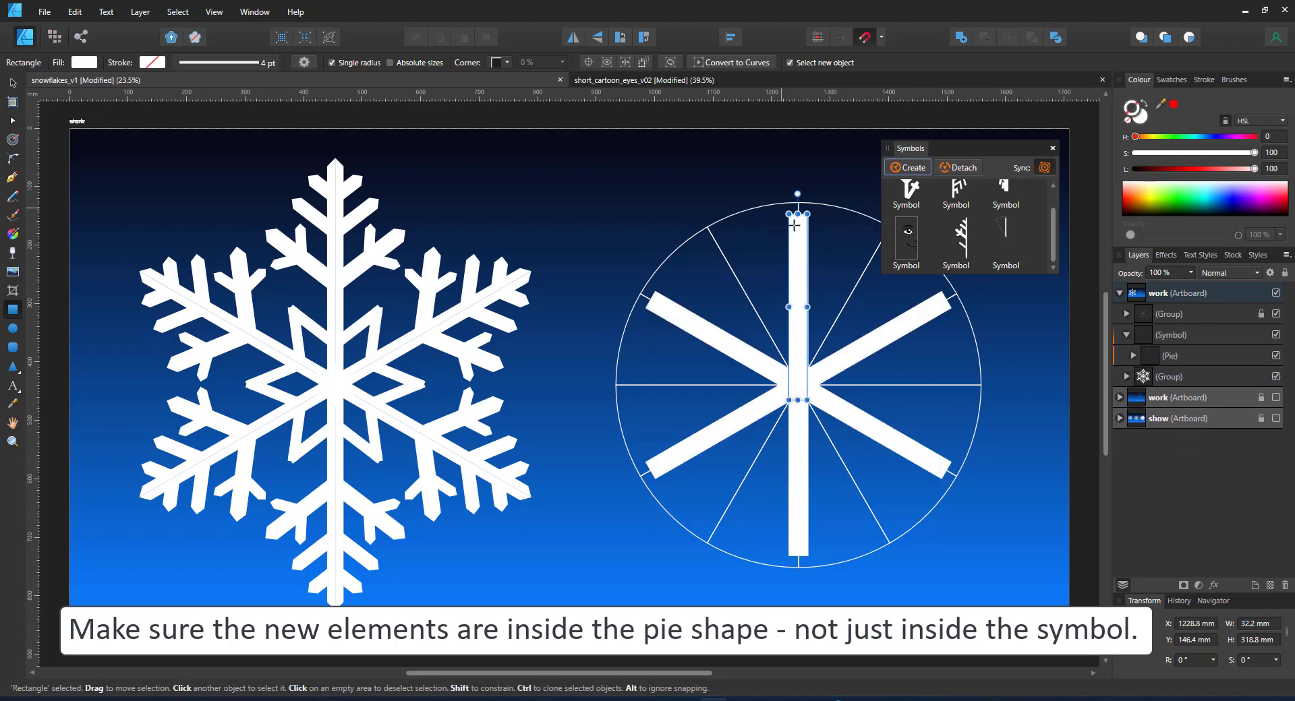
Give the bar a different corner style at 50 % so its ends become pointed
left_click(506, 62)
left_click(493, 103)
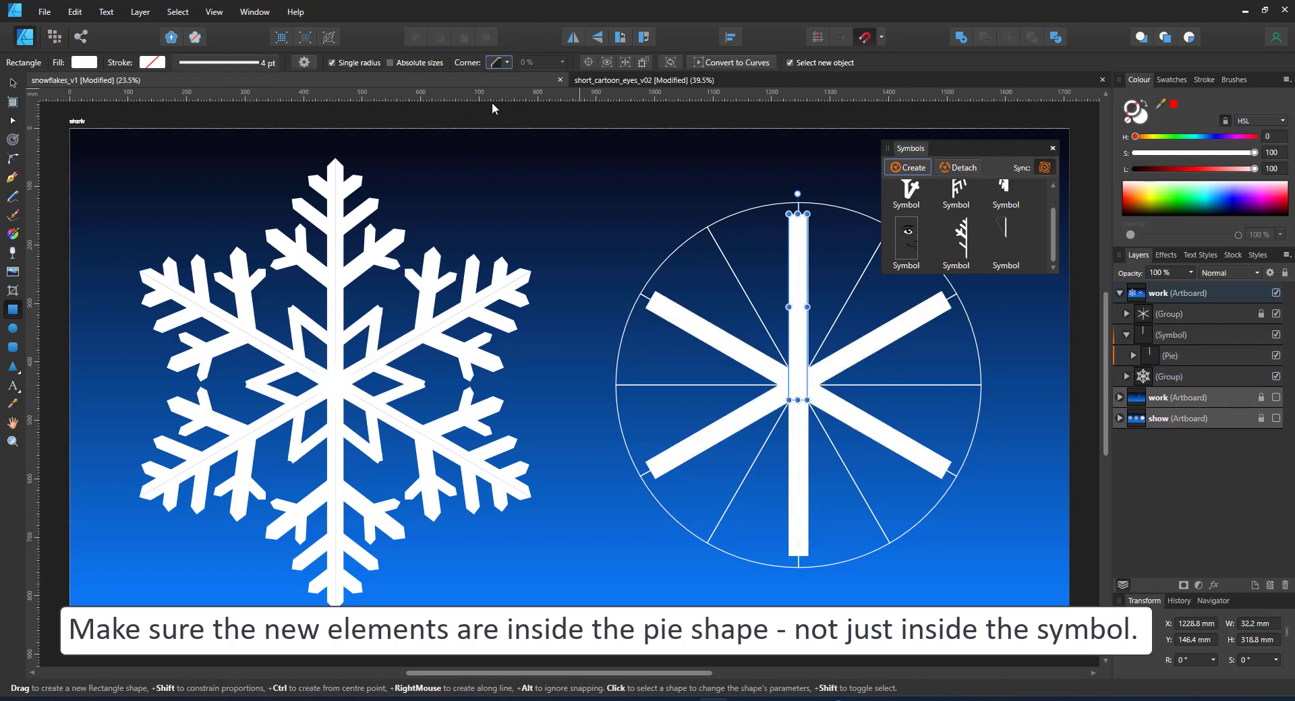
left_click(534, 65)
type("50")
key("Return")
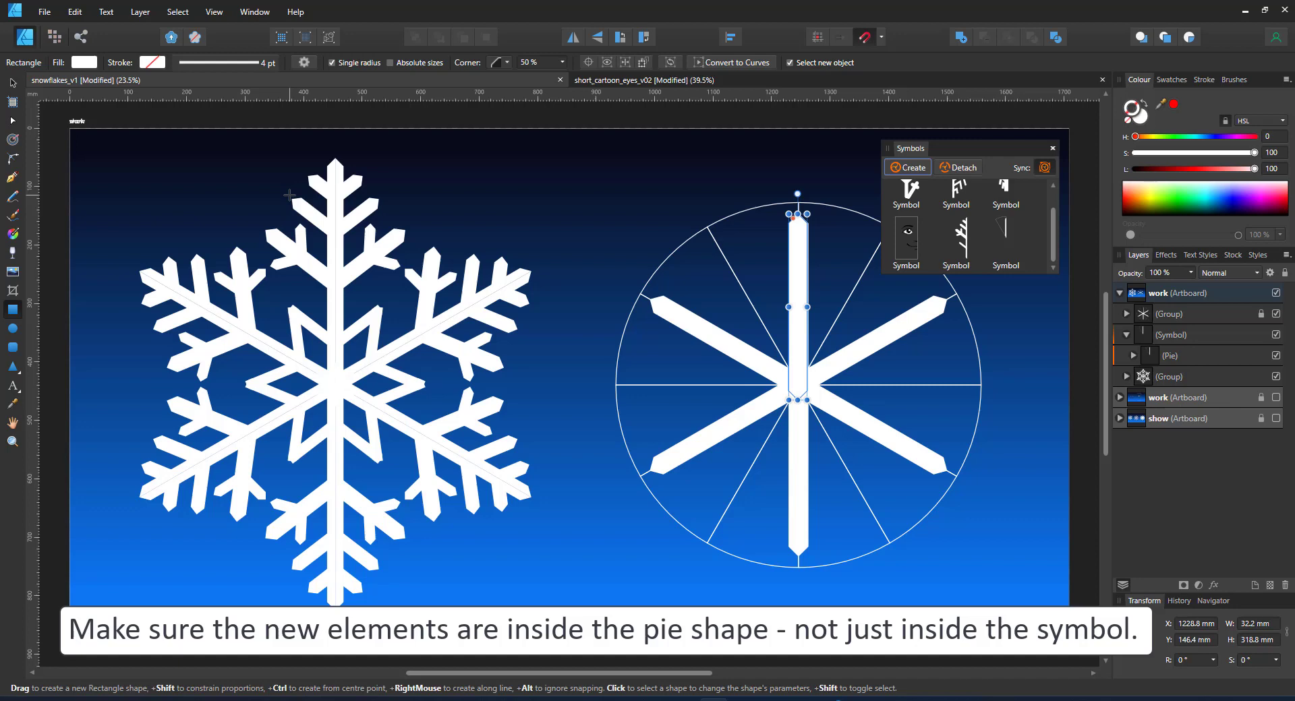
Narrow the spoke bar and nudge it slightly up, undoing an accidental rotation
left_click_drag(788, 308, 789, 307)
scroll(796, 256, "up", 4)
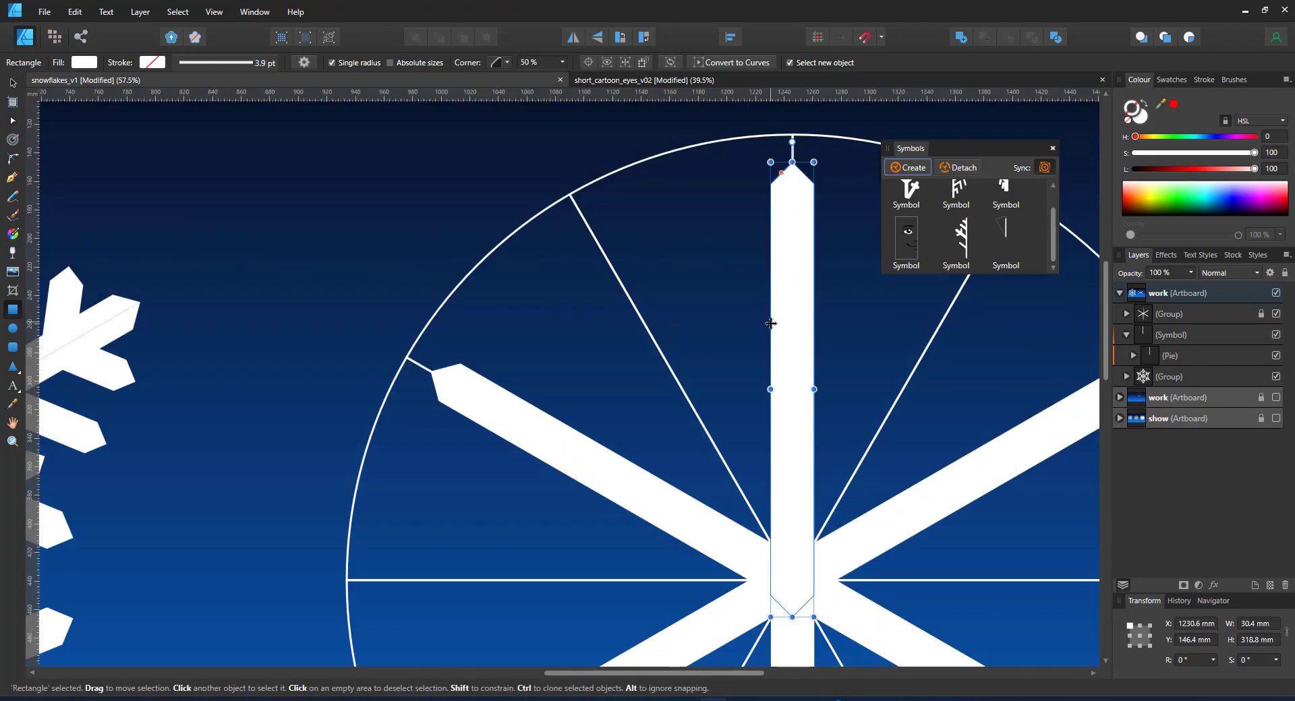
key("c")
key("v")
left_click_drag(798, 290, 791, 219)
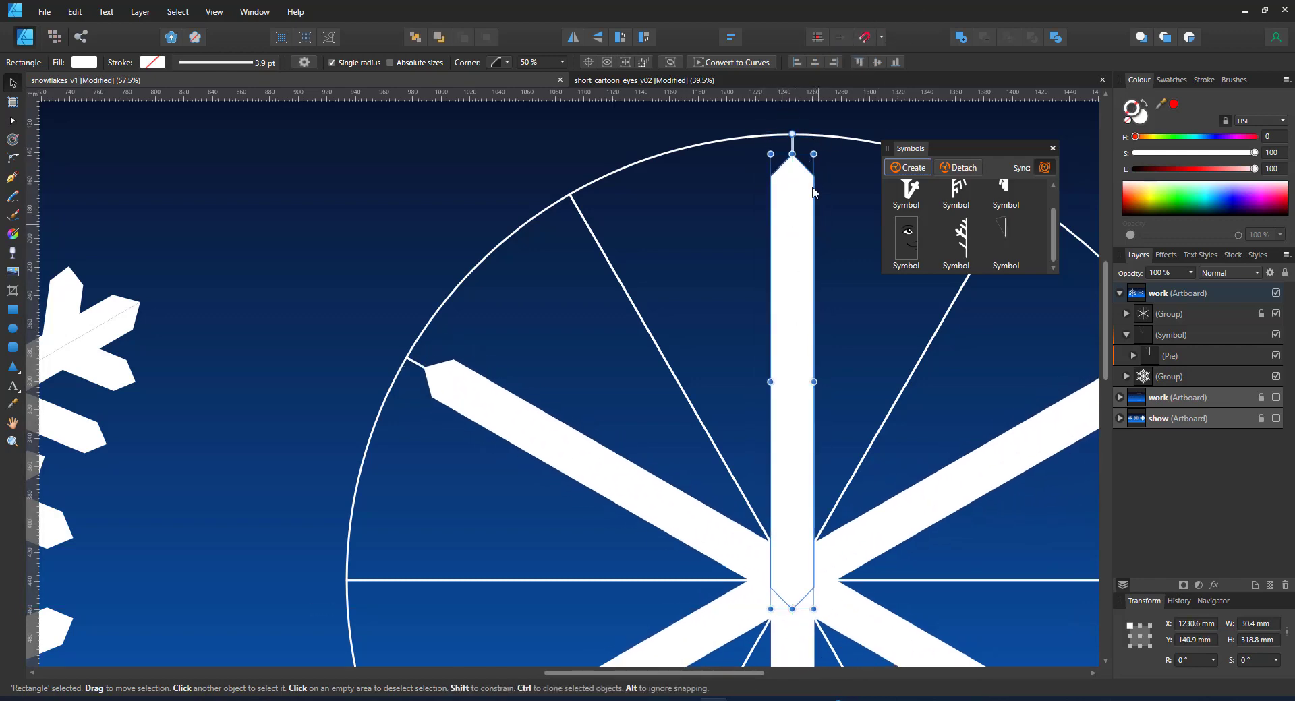
left_click_drag(771, 153, 632, 289)
key("ctrl+j")
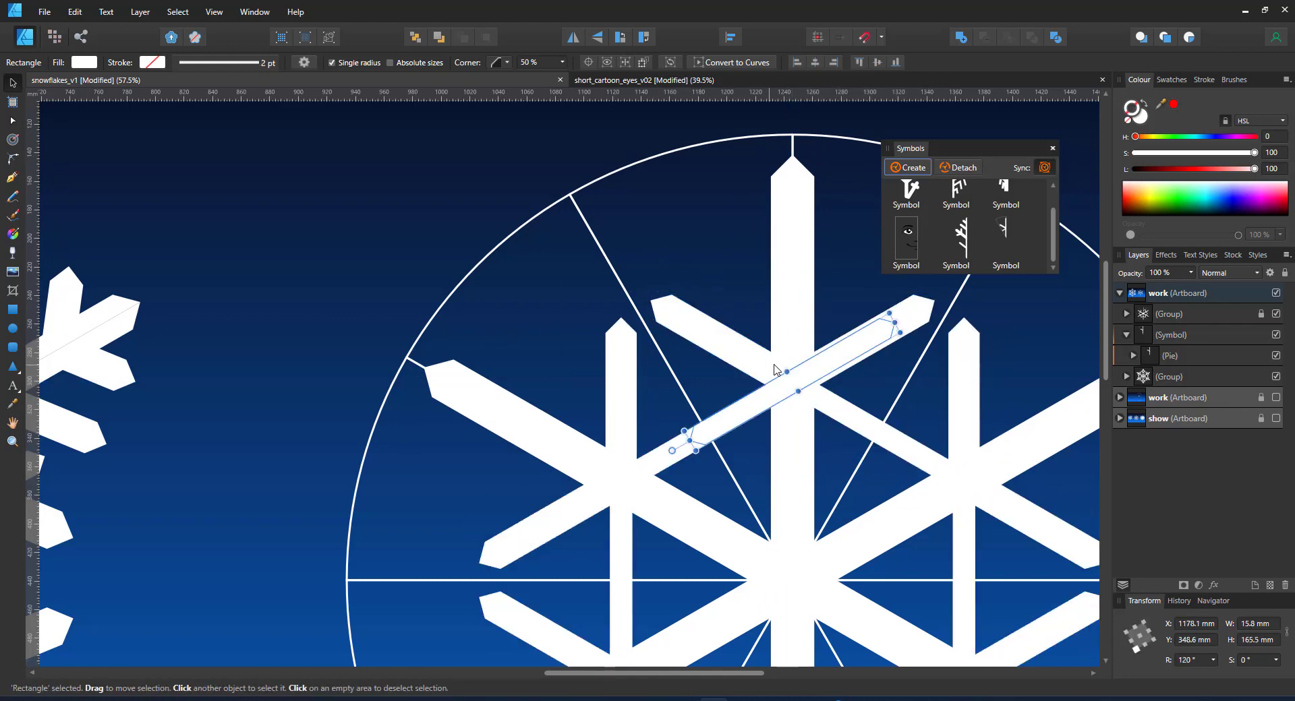
Duplicate the bar into a thin crossing bar and a shorter angled side branch
key("ctrl+d")
left_click_drag(742, 409, 709, 462)
double_click(746, 318)
key("ctrl+j")
left_click_drag(861, 380, 720, 454)
left_click_drag(688, 473, 724, 319)
left_click_drag(761, 309, 691, 239)
Copy the short branch at -75° lower on the spoke, then shift both branches down-right
scroll(735, 346, "up", 4)
key("ctrl+j")
key("ctrl+z")
key("ctrl+c")
key("ctrl+v")
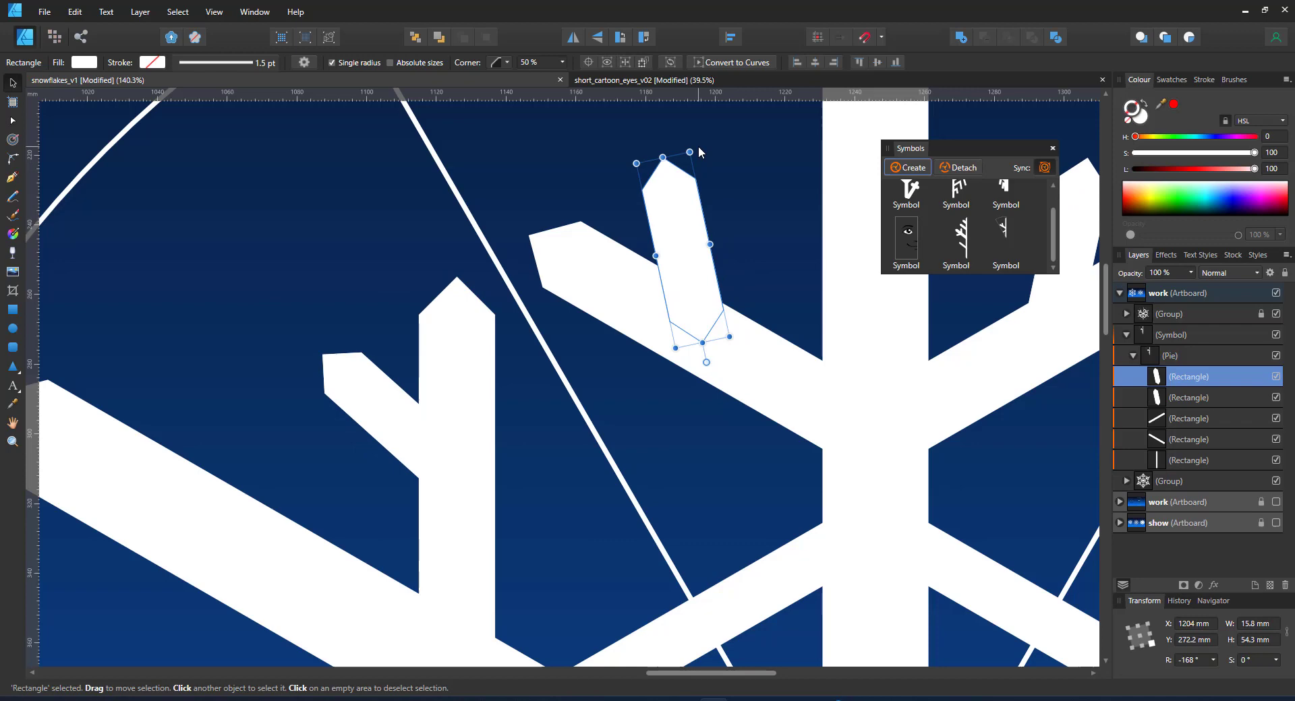
left_click_drag(702, 153, 584, 238)
left_click_drag(719, 253, 661, 348)
left_click(669, 240, "shift")
left_click_drag(669, 240, 743, 286)
Nudge the thin slanted bar on the upper spoke upward and duplicate it
left_click(713, 382)
scroll(760, 337, "down", 4)
left_click_drag(758, 391, 662, 418)
left_click_drag(668, 508, 682, 557)
key("ctrl+j")
Duplicate the thick slanted bar, moving it up and adding a smaller copy higher on the spoke
left_click(607, 357)
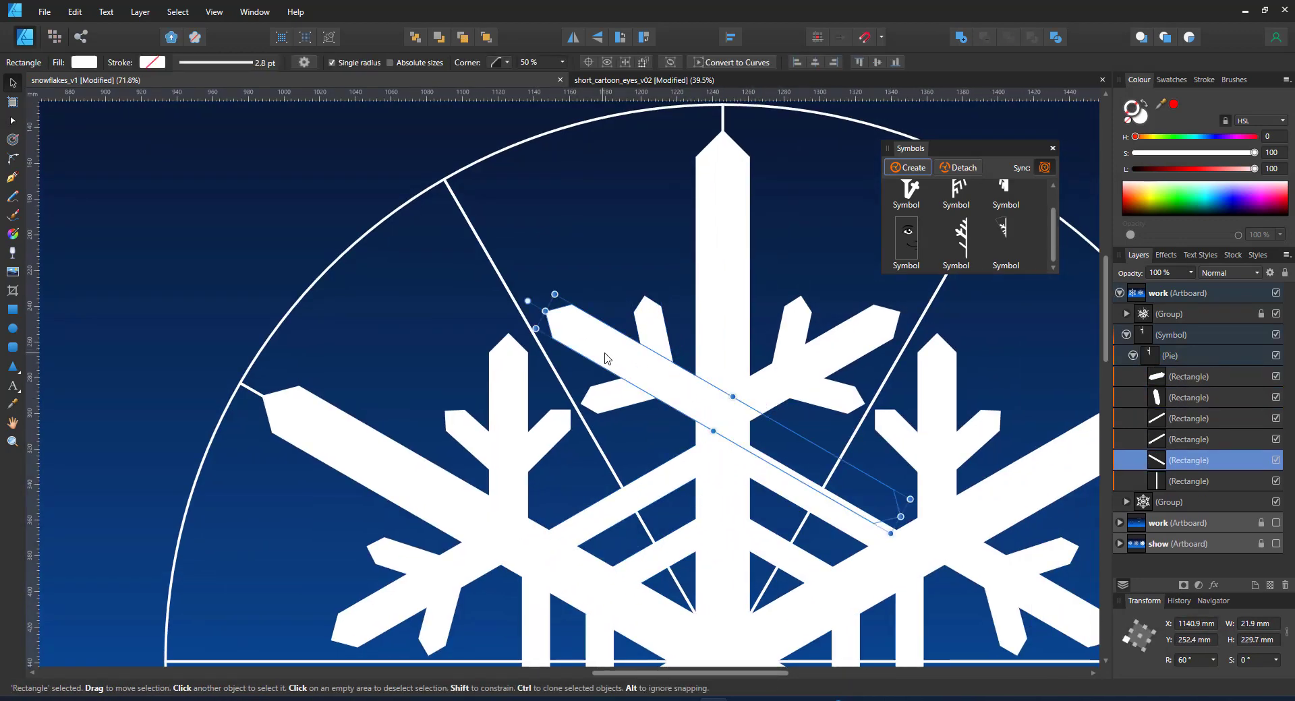
key("ctrl+j")
left_click_drag(557, 297, 589, 319)
left_click_drag(628, 356, 647, 250)
key("ctrl+j")
left_click_drag(607, 212, 665, 253)
left_click_drag(761, 336, 716, 216)
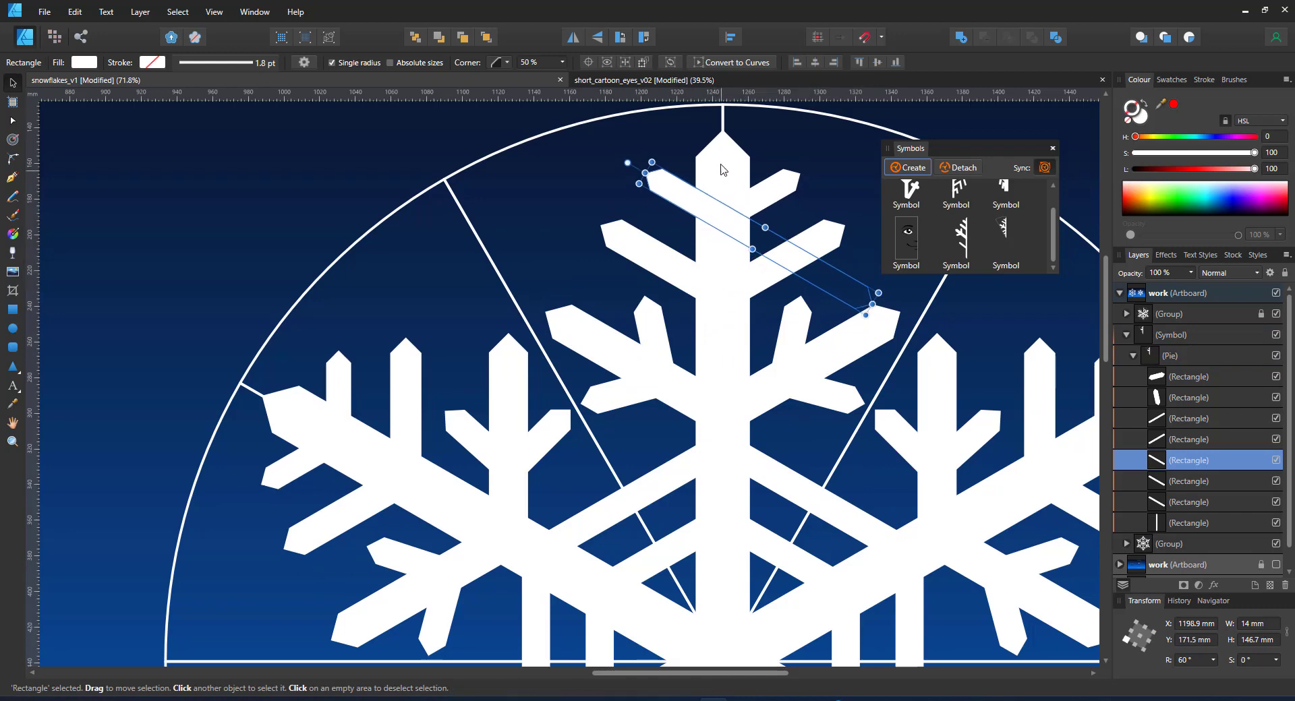
Extend the central vertical bar's top and slightly thicken the upper slanted branch
left_click(723, 168)
left_click_drag(723, 131, 723, 121)
left_click(653, 194)
left_click_drag(765, 237, 769, 230)
Remove the outline stroke from the pie guide so only the white branches show
key("ctrl+0")
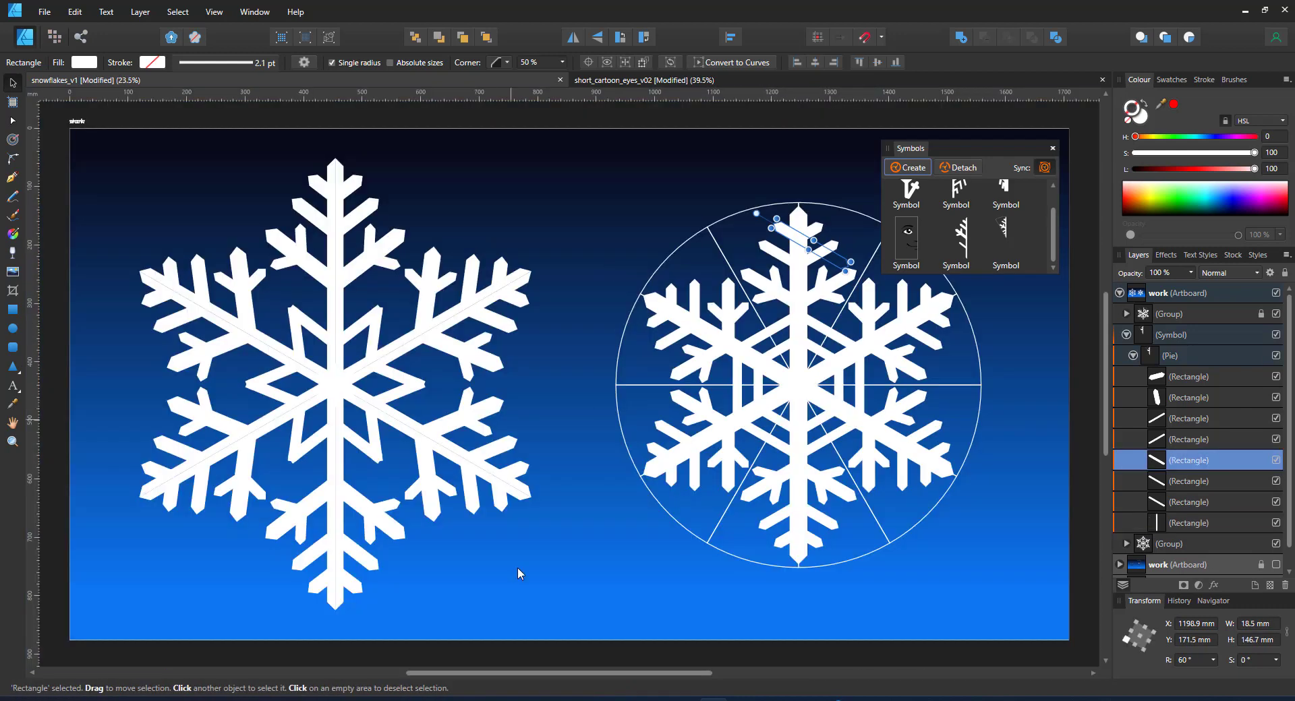
left_click(1185, 356)
left_click(1126, 120)
Move the symbol into the locked group and select the snowflake symbol inside it
left_click_drag(1147, 334, 1144, 315)
left_click(1126, 315)
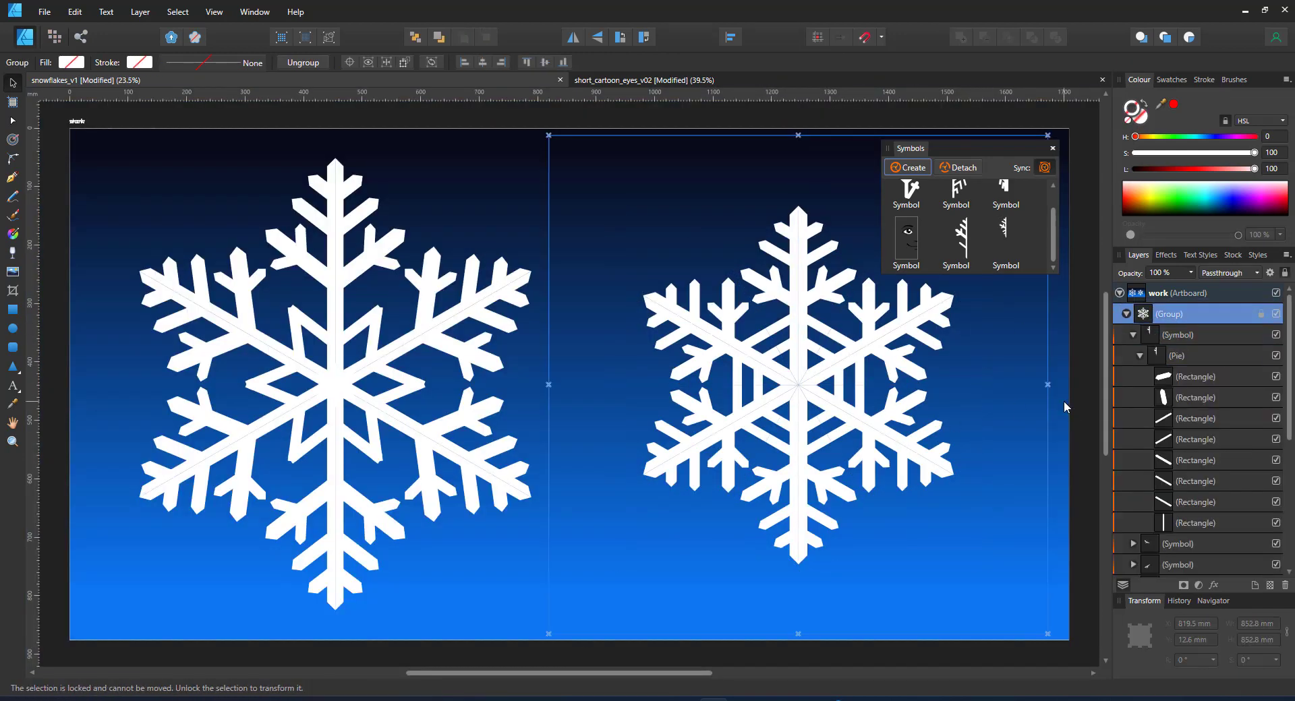
left_click(981, 464)
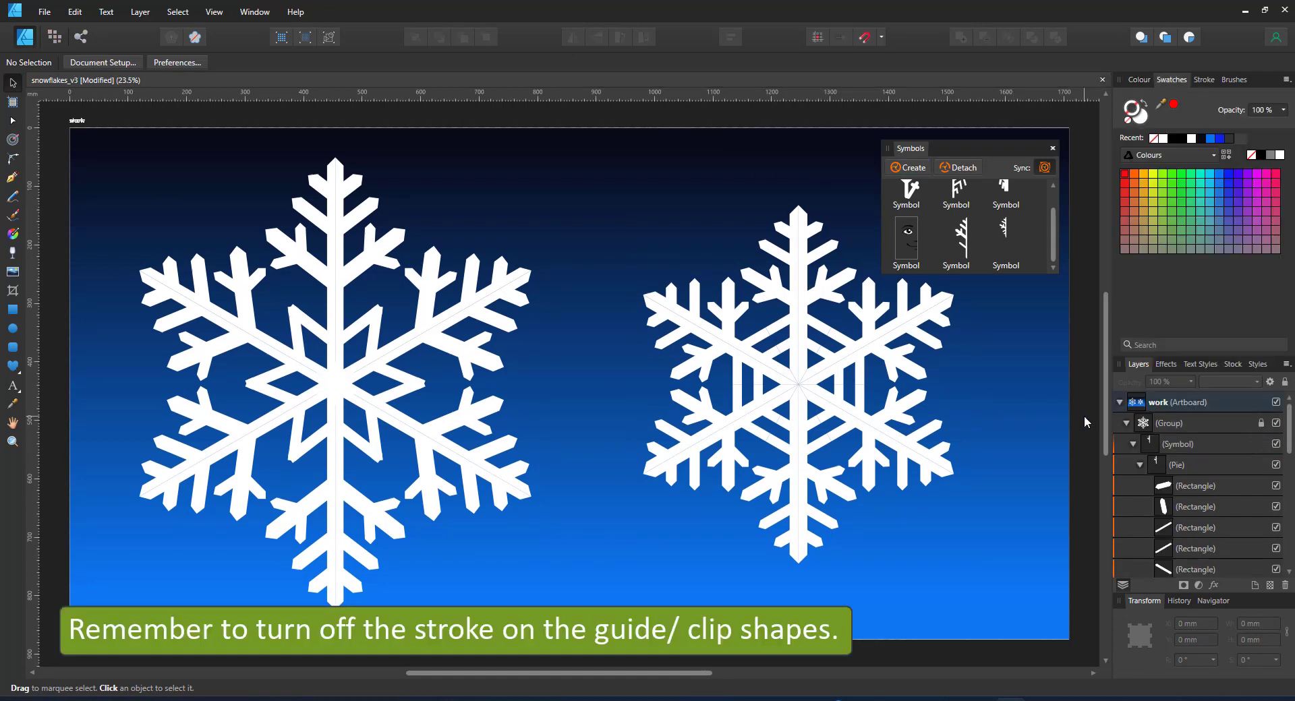
left_click(1204, 431)
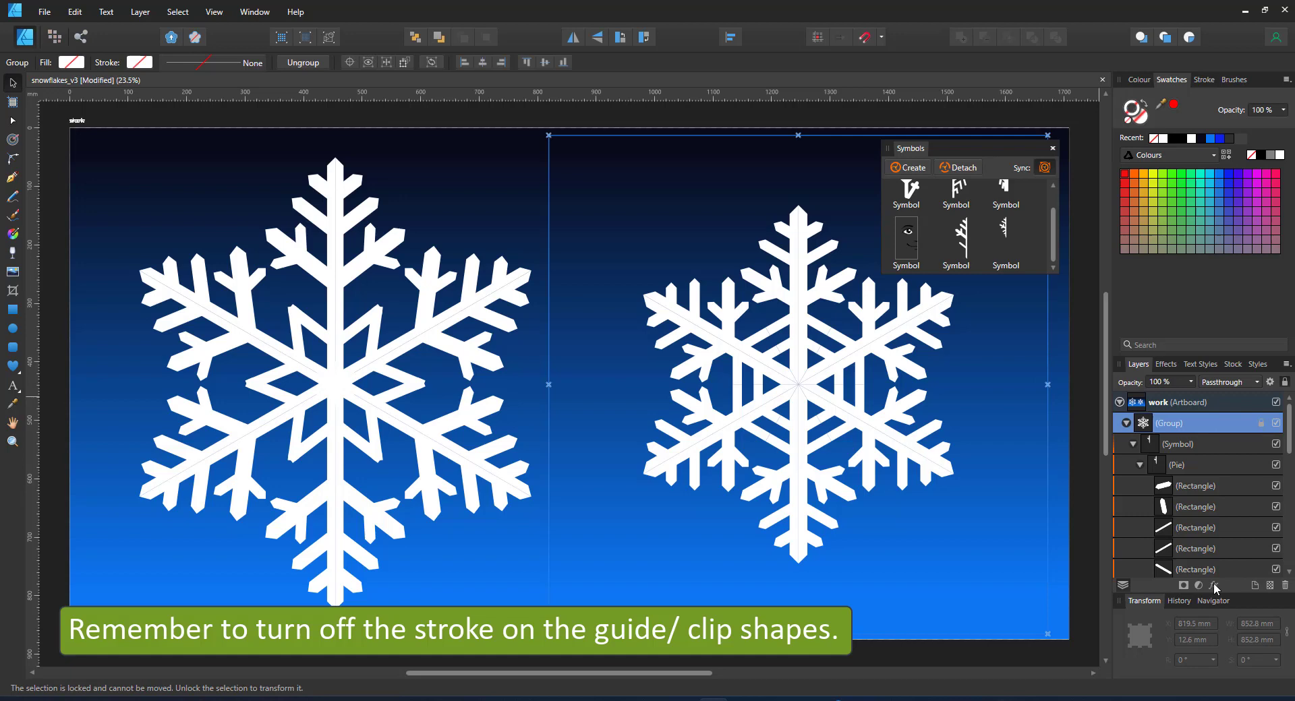
left_click(1198, 445)
Try a Bevel / Emboss at 16.8 px radius on the symbol, then remove it again
left_click(1215, 587)
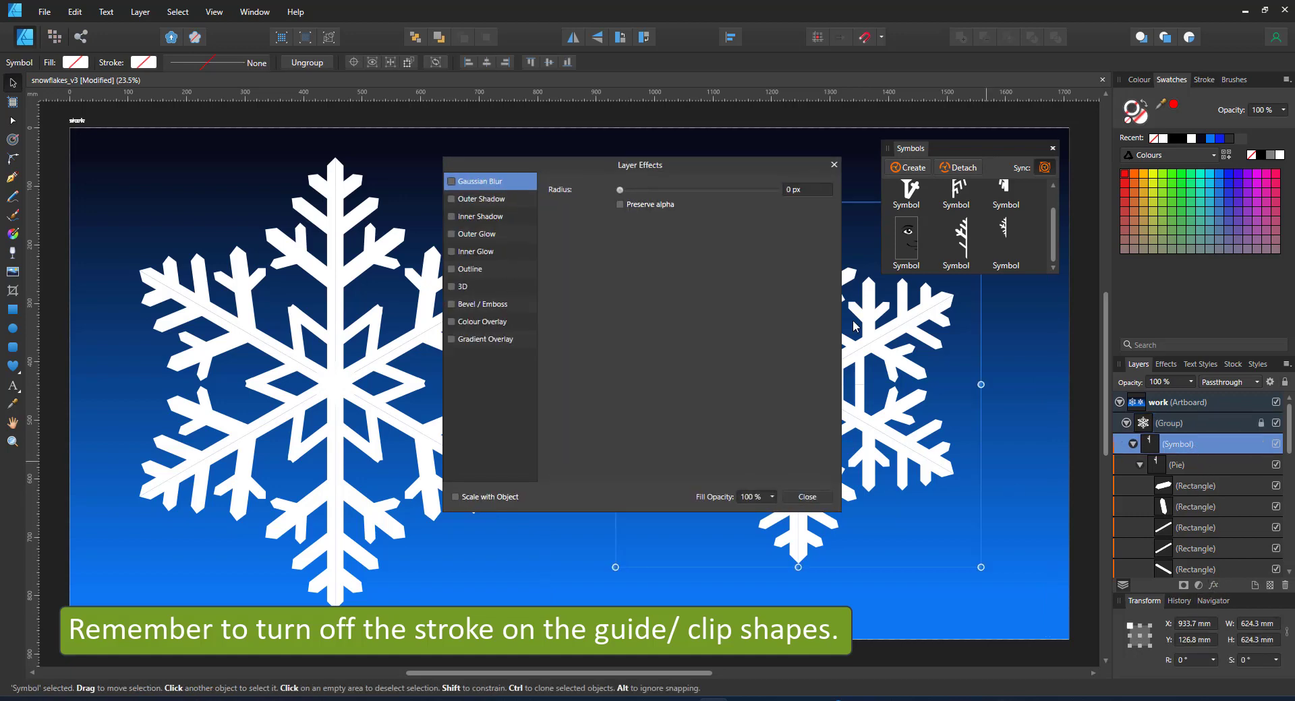
left_click_drag(734, 173, 518, 212)
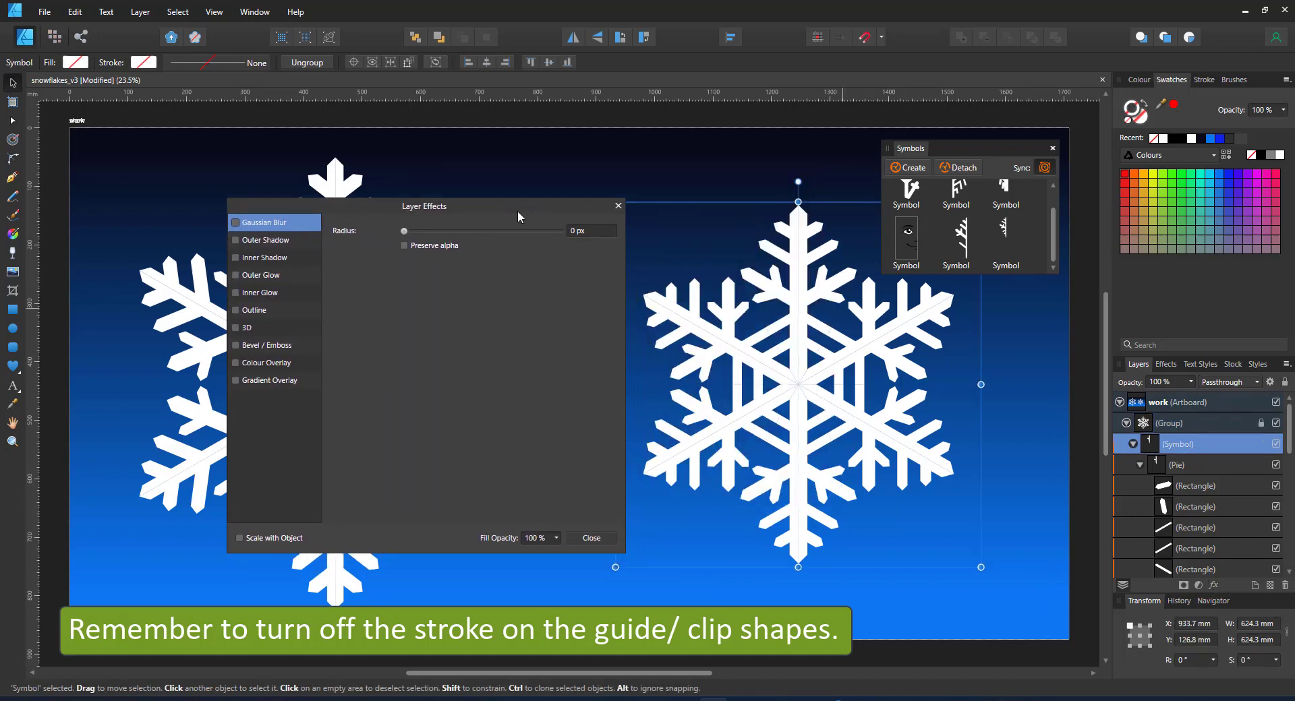
left_click(235, 345)
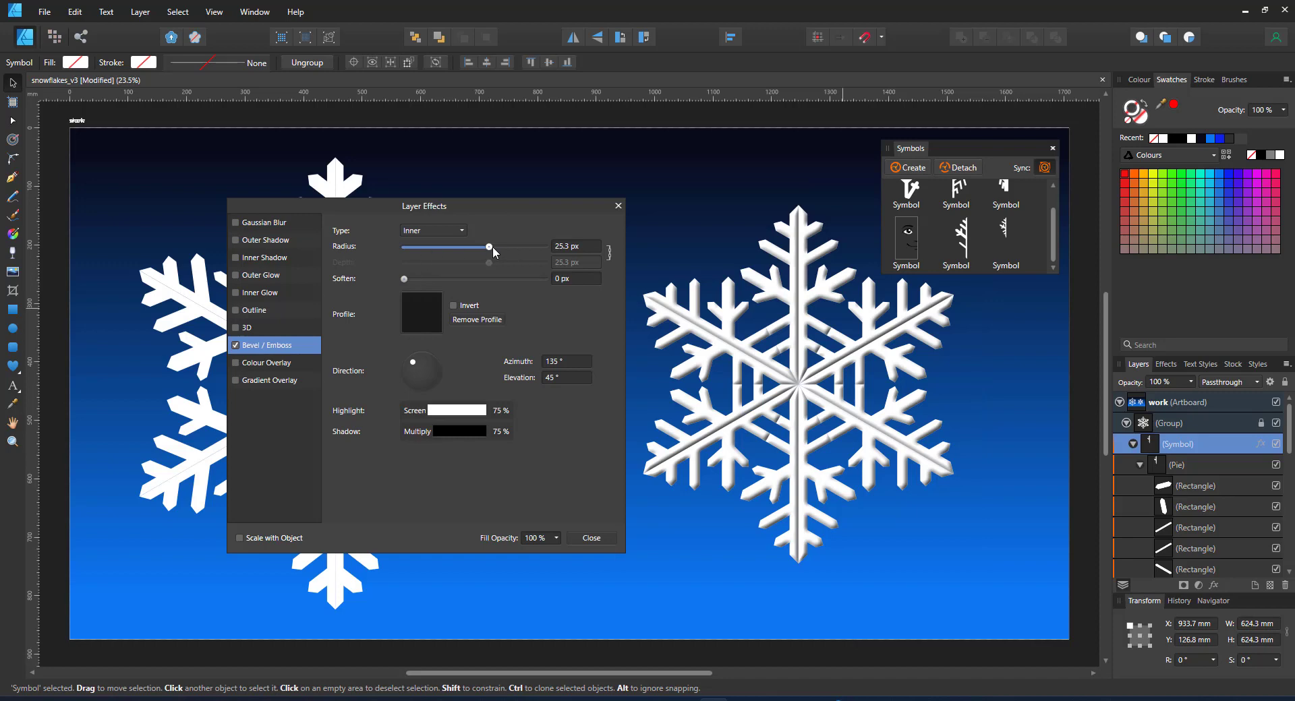
left_click_drag(489, 246, 475, 247)
left_click(420, 318)
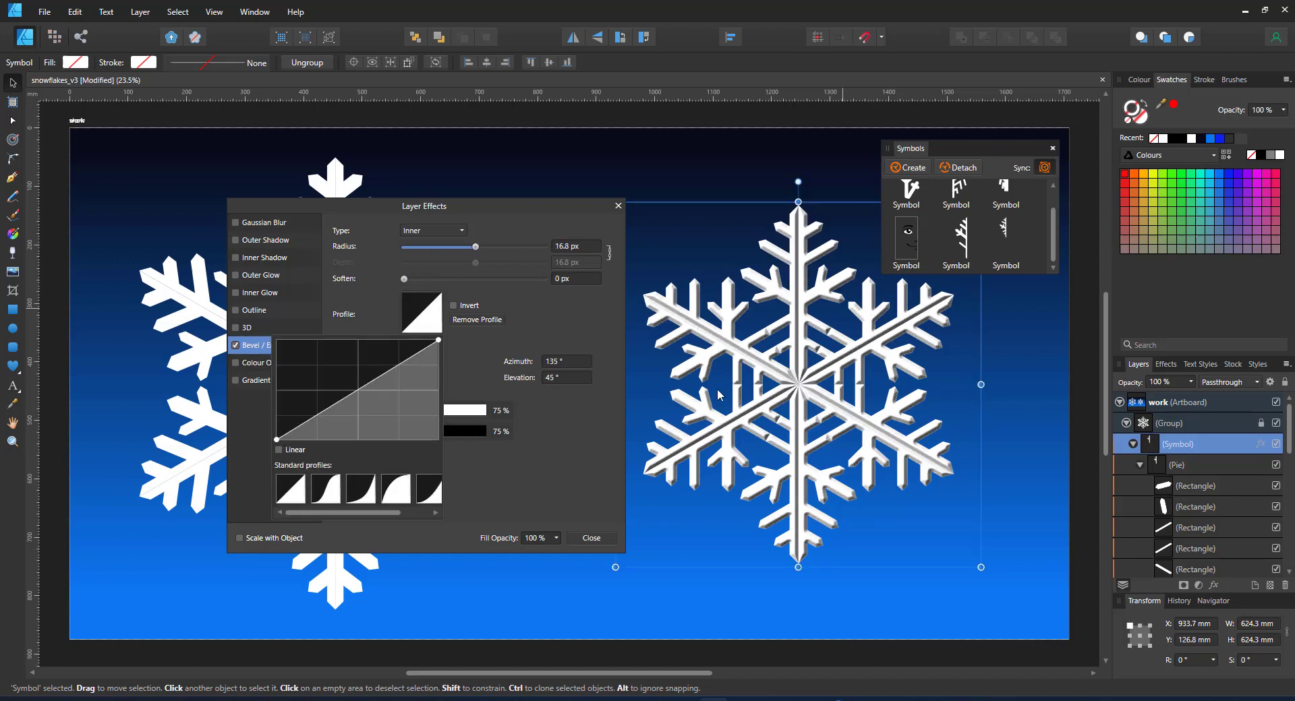
left_click(236, 345)
Give the whole snowflake group an Inner, Linear-profile bevel with radius 21.1 px
left_click(201, 351)
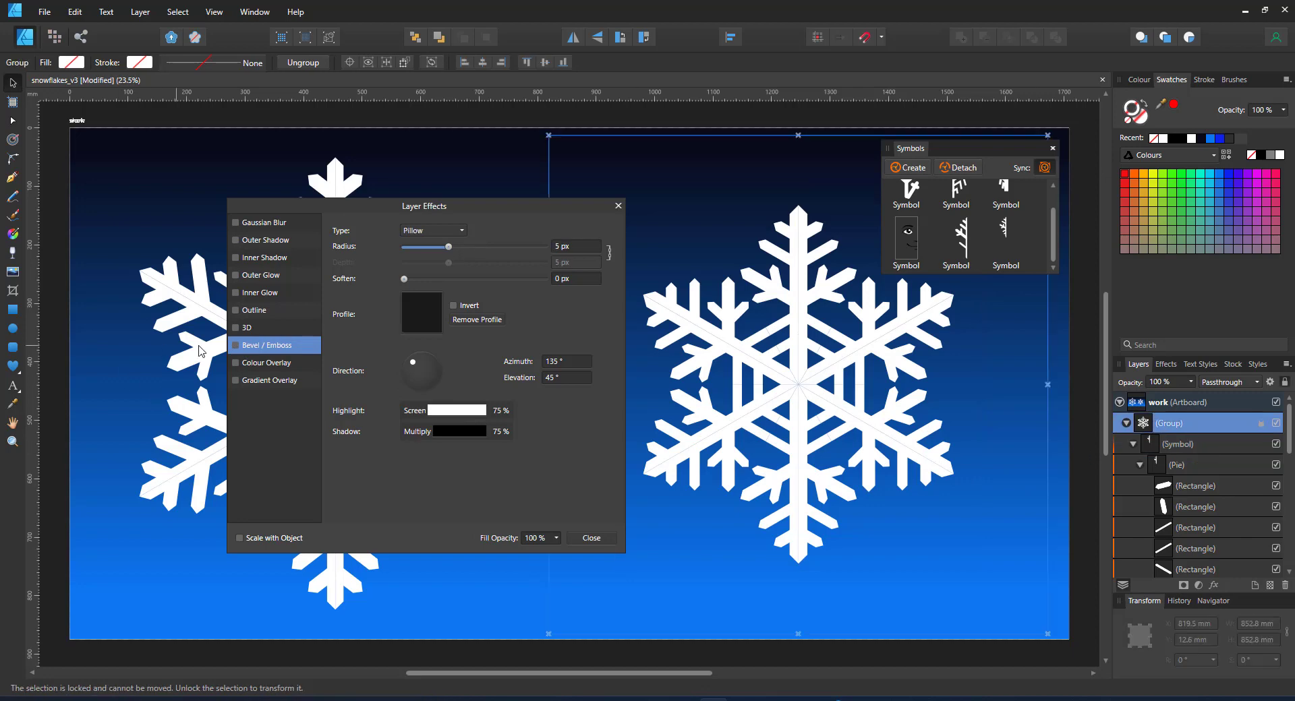
left_click(236, 346)
left_click(444, 232)
left_click(420, 248)
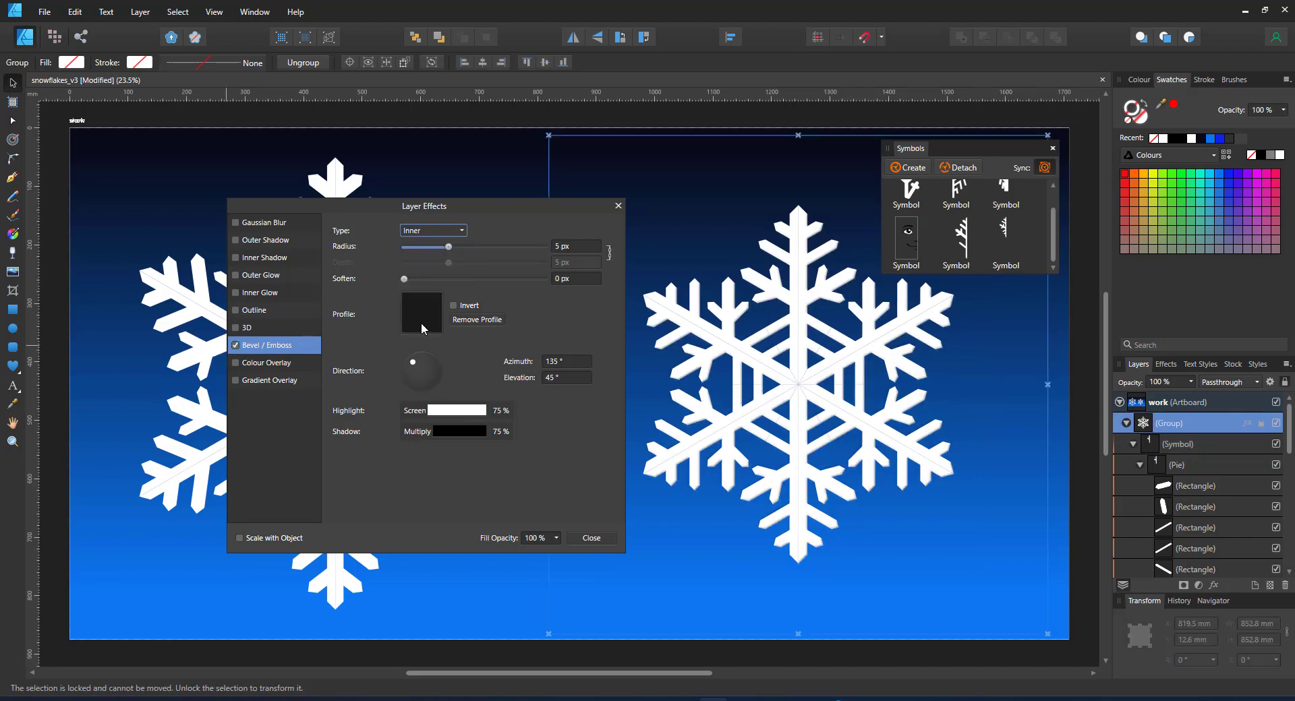
left_click(421, 317)
left_click(300, 492)
left_click_drag(476, 249, 500, 257)
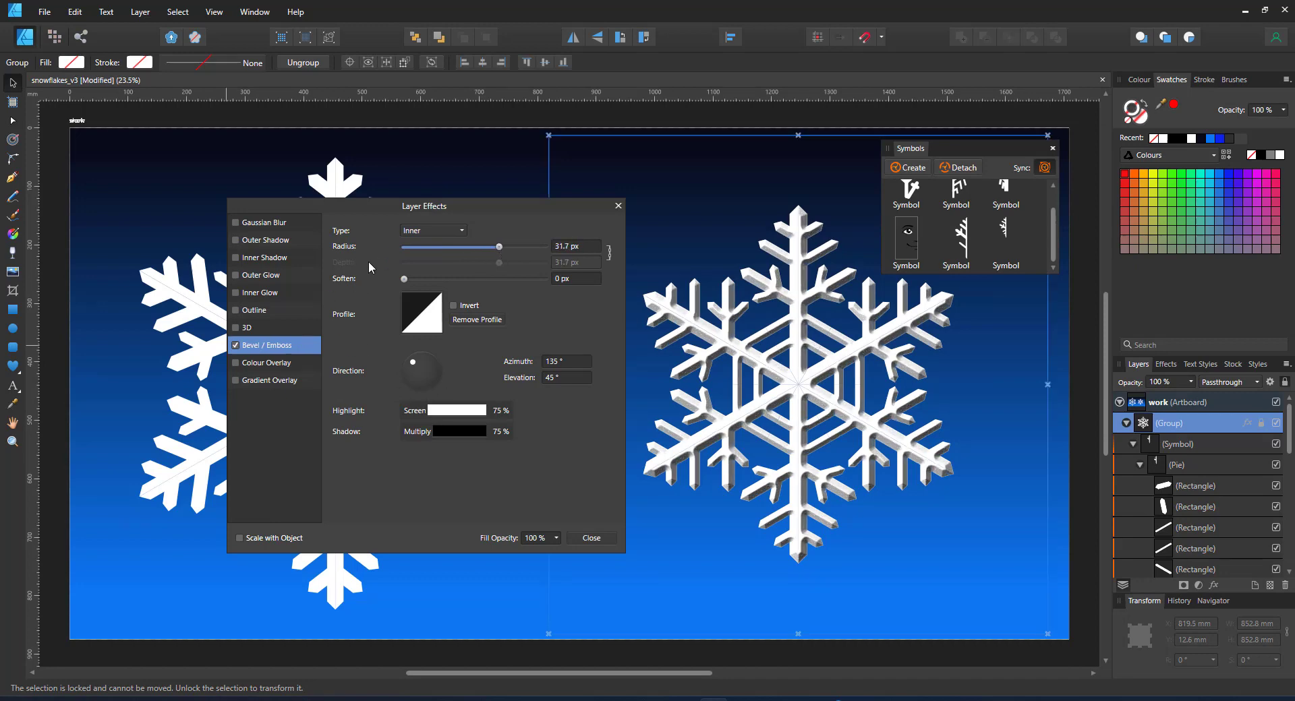
left_click(483, 248)
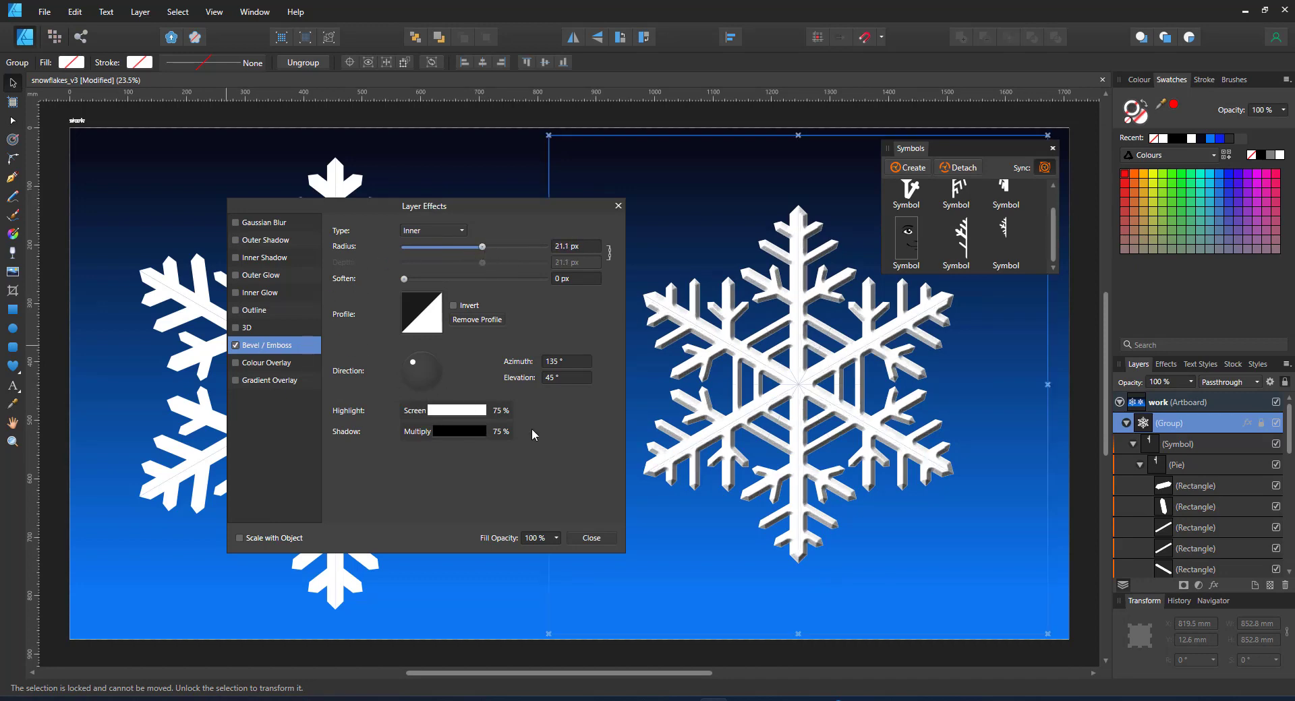
Set the bevel shadow opacity to 50 %
left_click(501, 432)
left_click(499, 434)
left_click(509, 435)
left_click(473, 491)
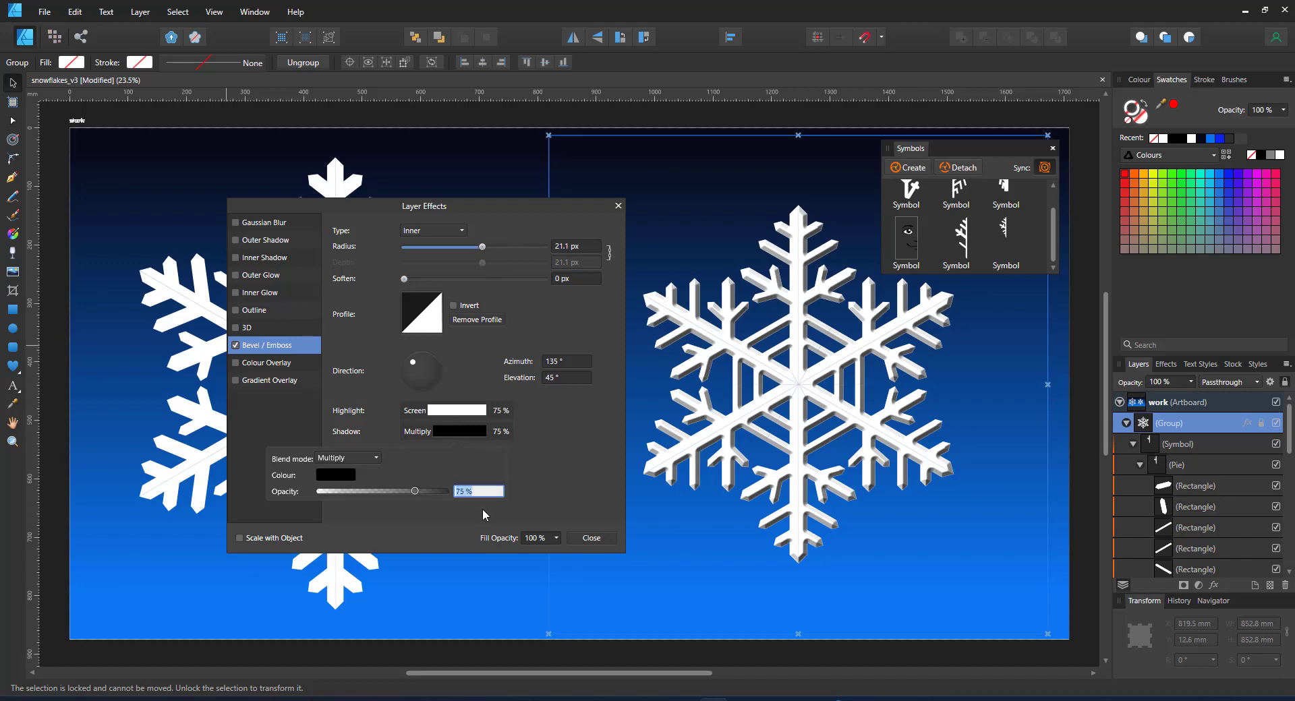
key("Return")
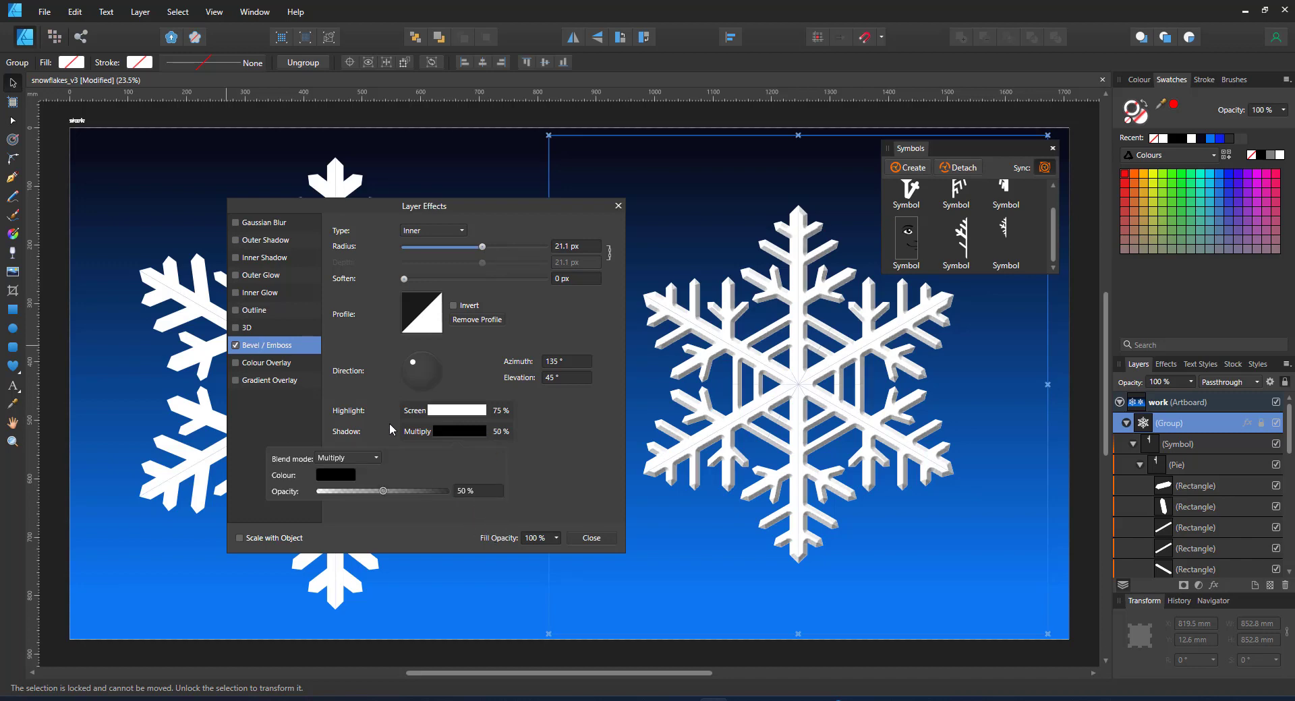
Add an outer shadow with radius 7 px and offset 34.5 px
left_click(240, 241)
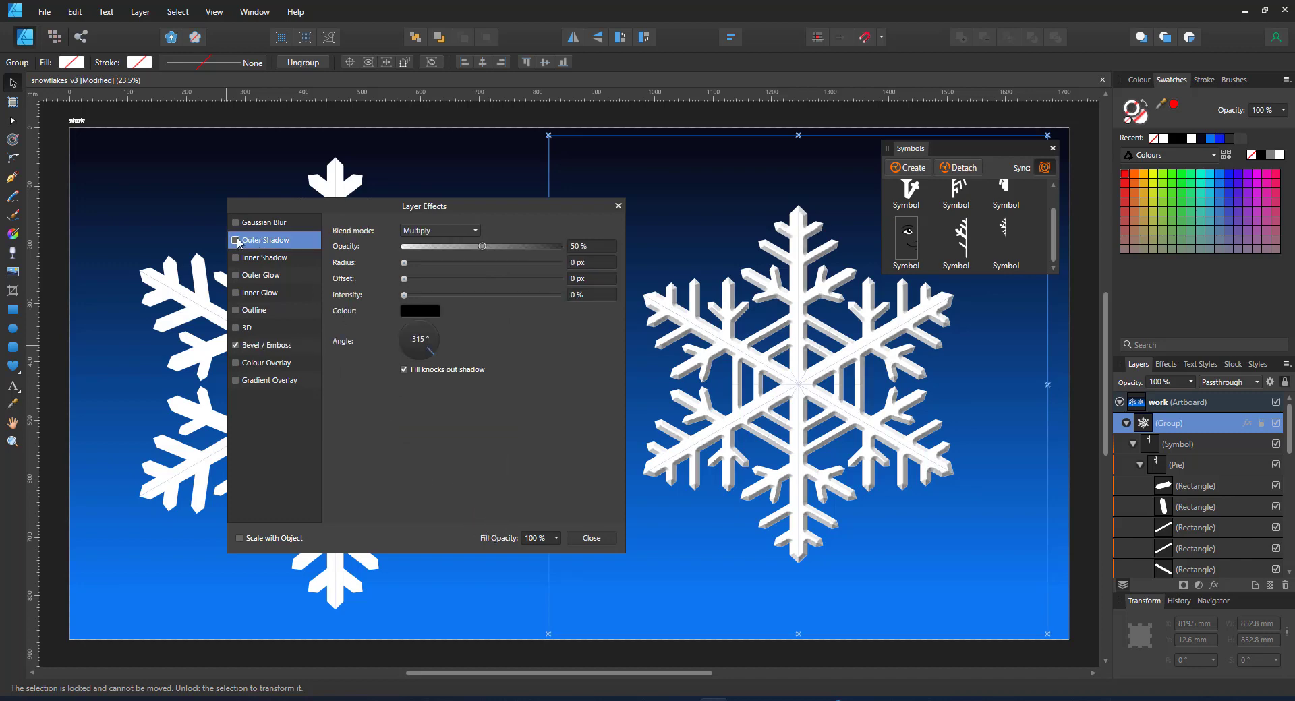
left_click_drag(407, 263, 515, 279)
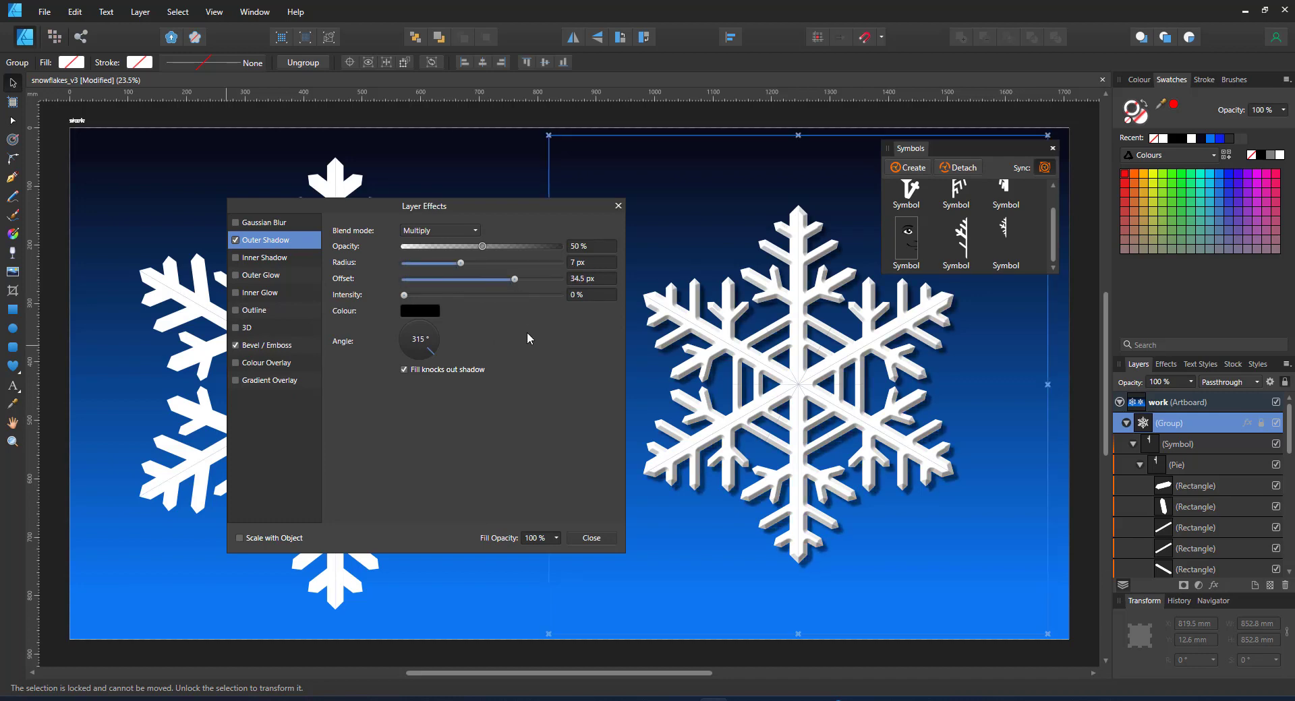
left_click(619, 206)
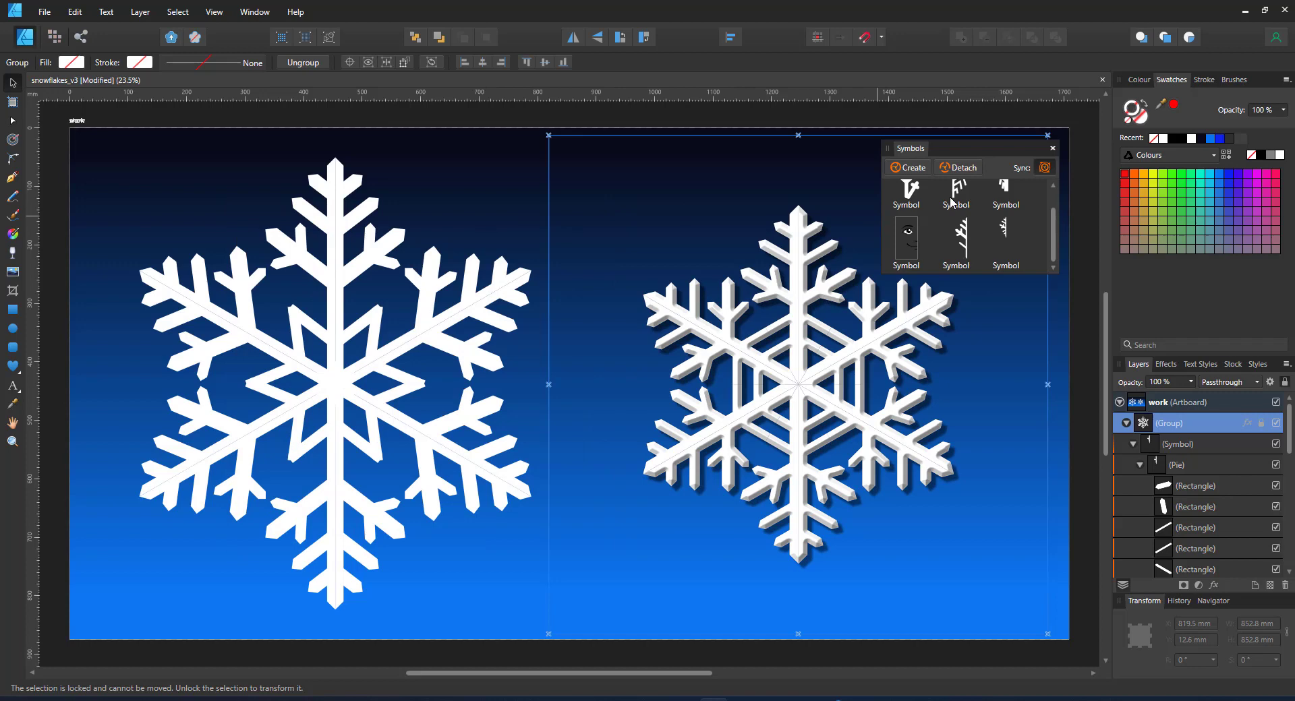
Try a grey linear gradient fill on the snowflake, then undo it
left_click(13, 233)
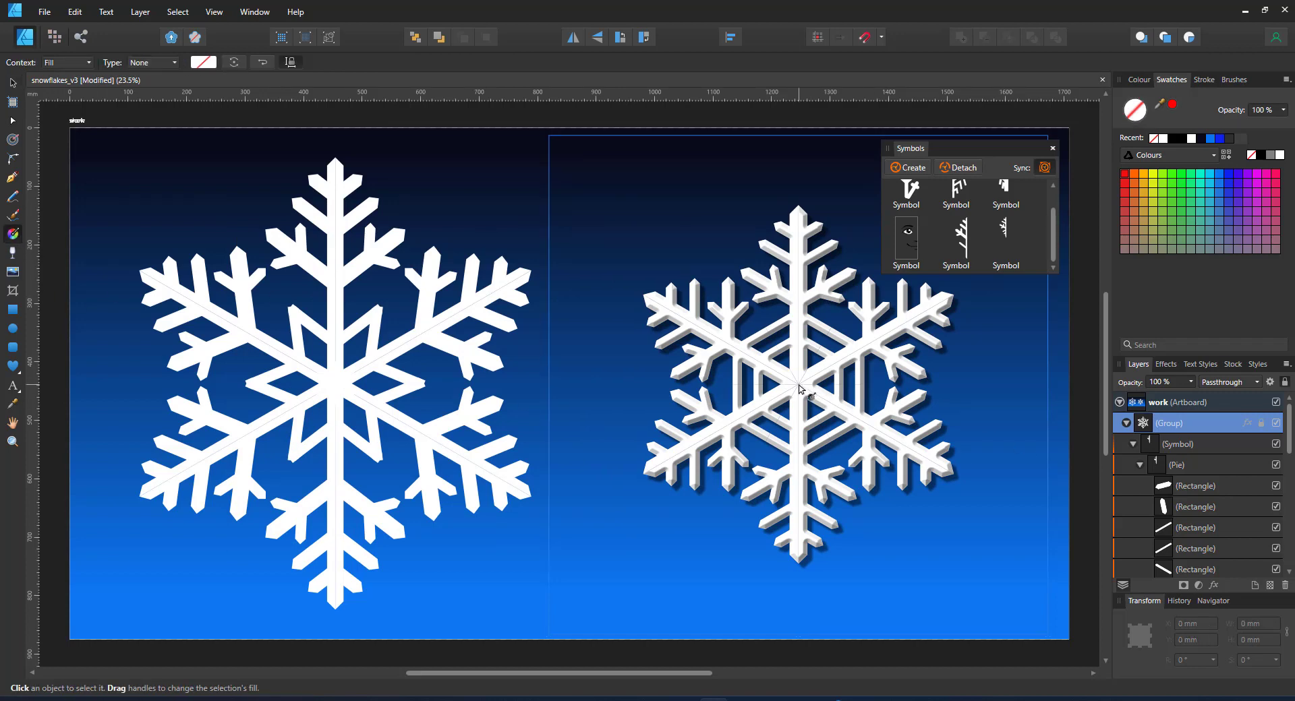
left_click_drag(798, 386, 794, 239)
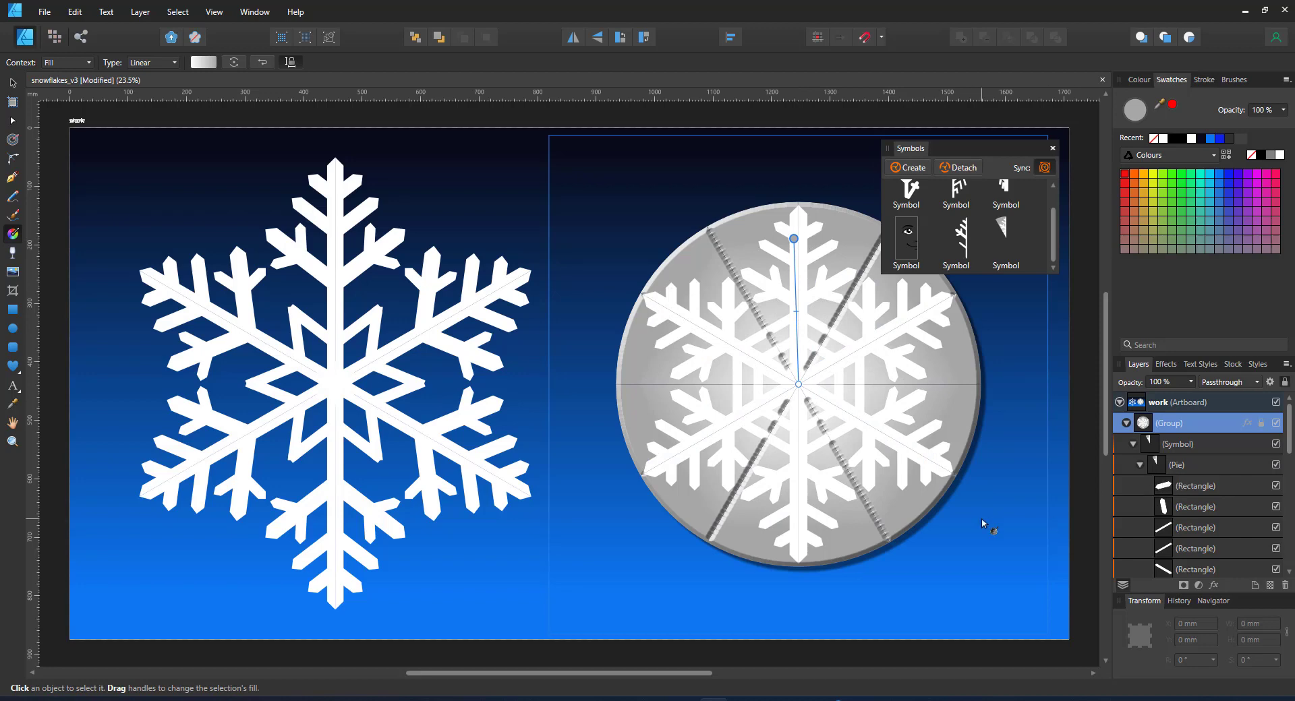
key("ctrl+z")
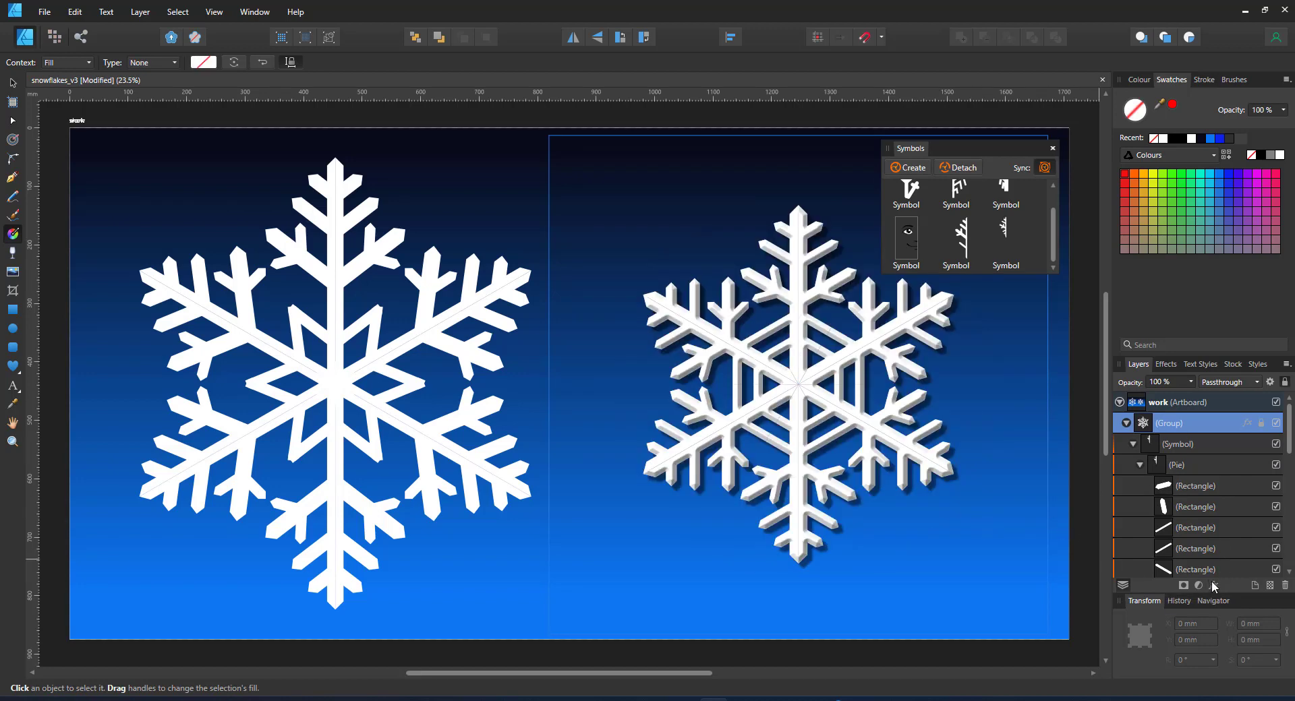
Enable a Radial Gradient Overlay in Normal blend mode on the snowflake
left_click(1212, 584)
left_click(235, 381)
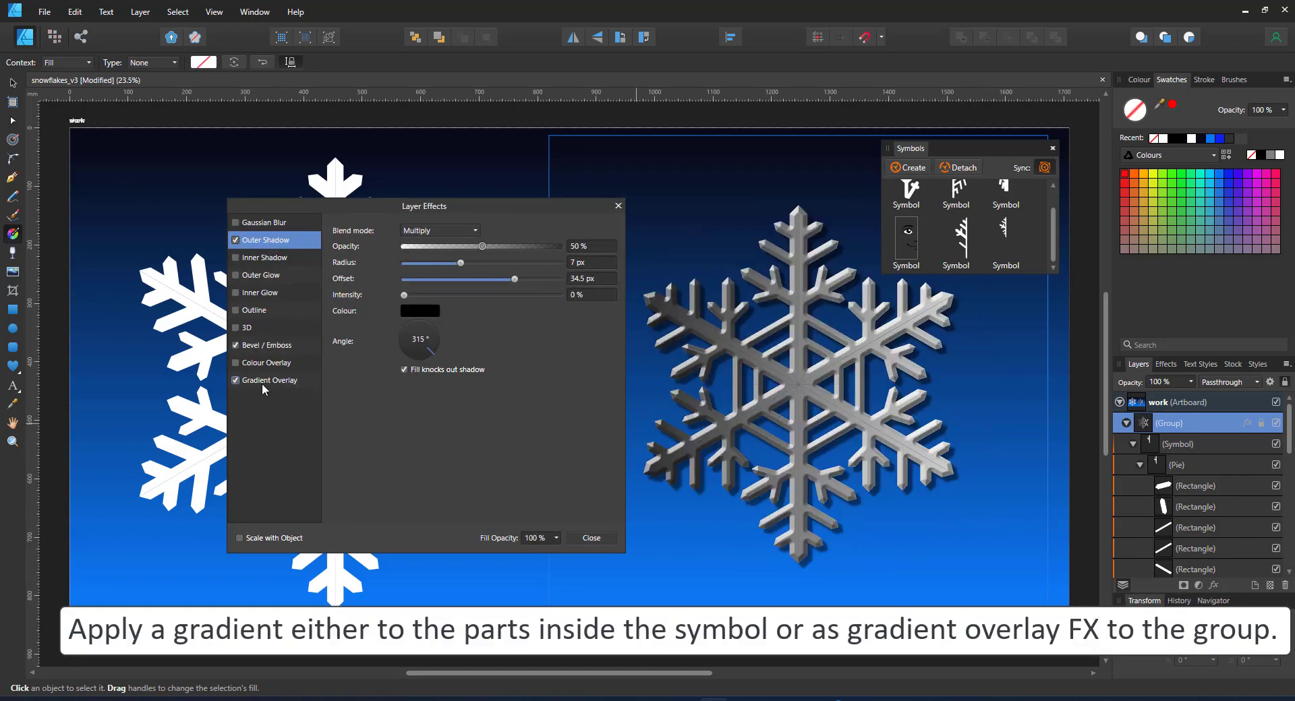
left_click(270, 380)
left_click(440, 231)
left_click(421, 233)
left_click(423, 264)
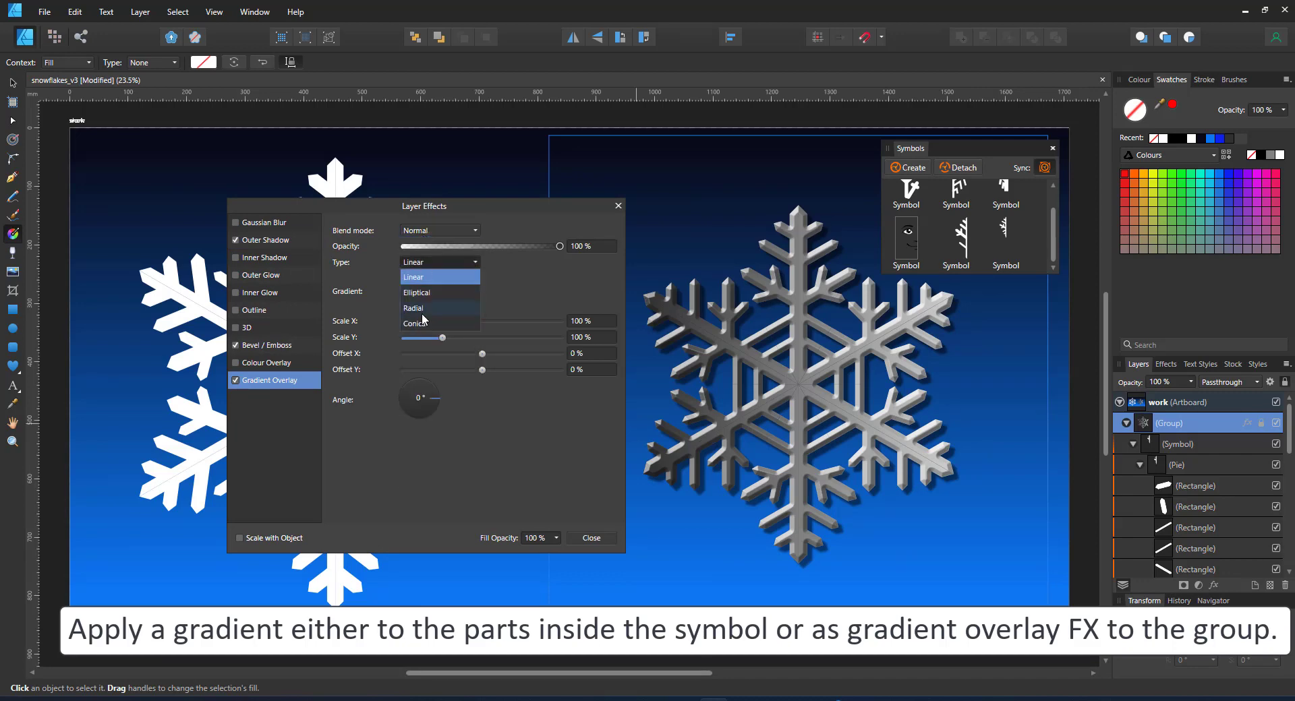
left_click(419, 279)
left_click(415, 293)
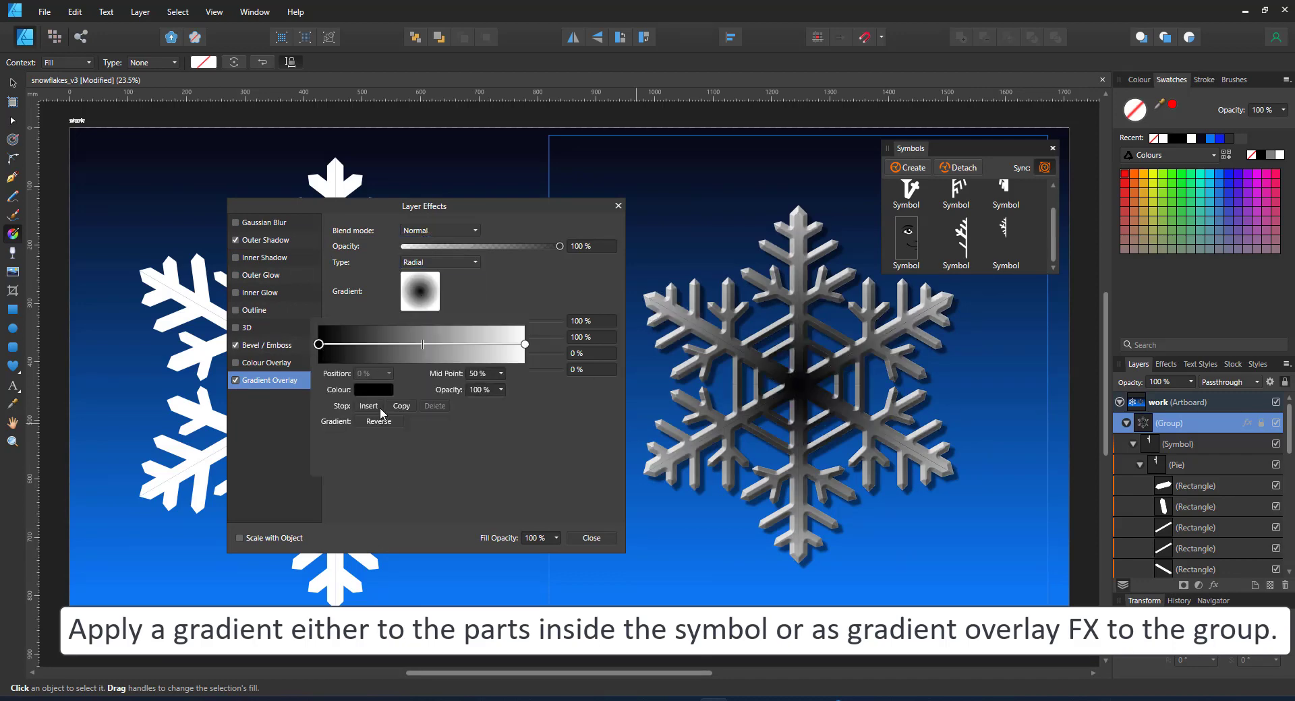
Set the gradient's left stop to white
left_click(374, 393)
left_click(379, 435)
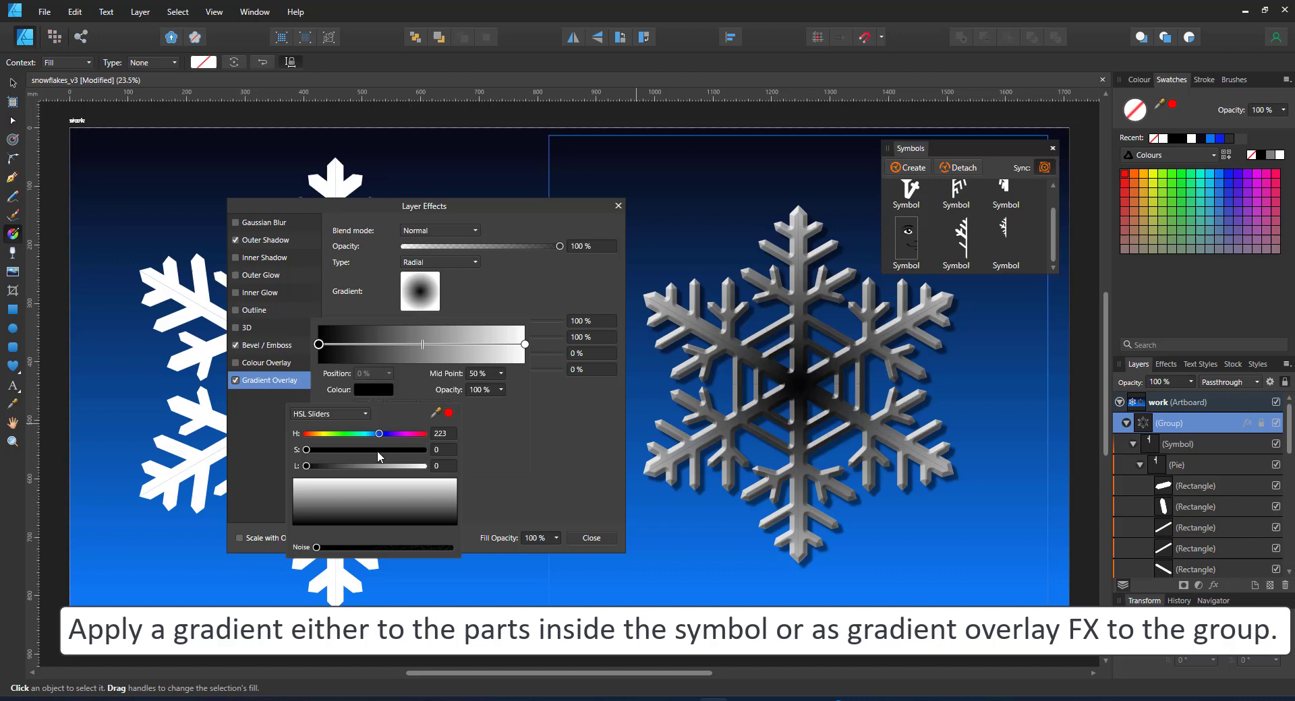
left_click(378, 452)
left_click(392, 466)
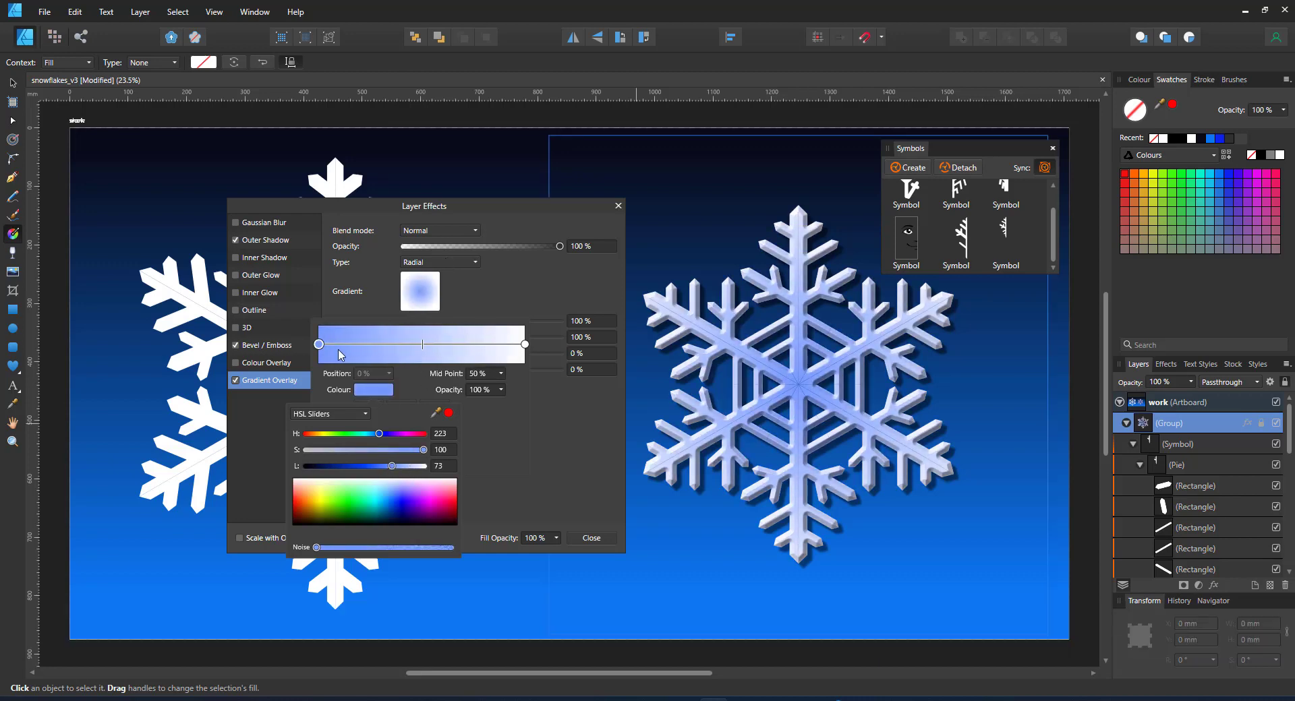
left_click_drag(412, 466, 430, 466)
left_click(524, 345)
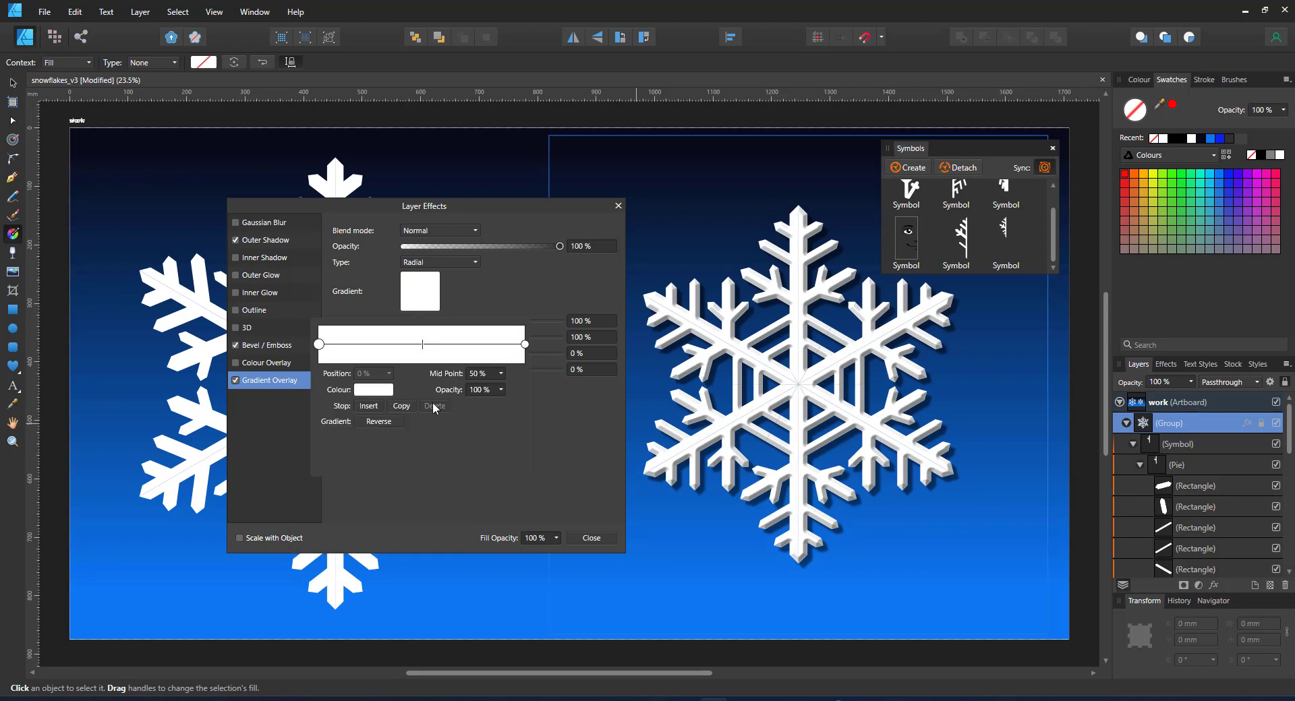
Set the gradient's right stop to light blue
left_click(524, 344)
left_click(385, 391)
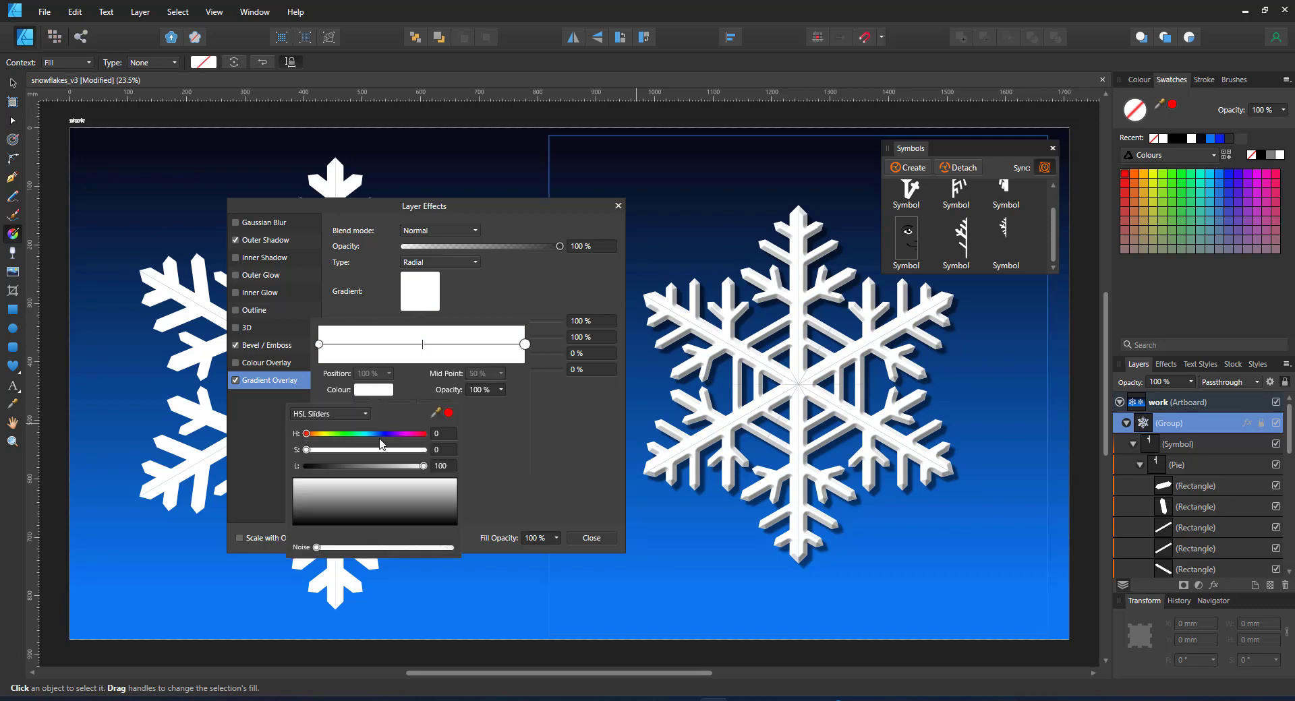
left_click(372, 434)
mouse_move(388, 451)
left_mouse_down()
mouse_move(439, 451)
mouse_move(377, 466)
left_mouse_up()
left_click(404, 466)
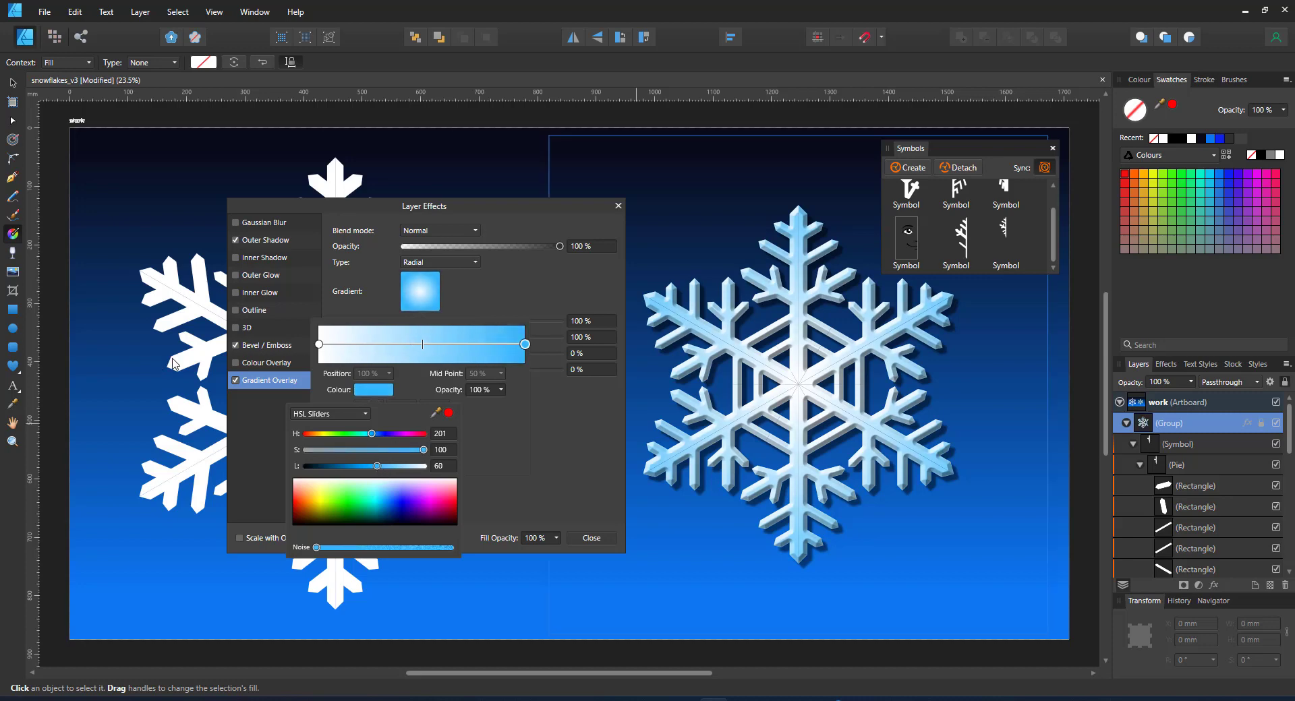
Change the bevel shadow colour to deep blue
left_click(251, 346)
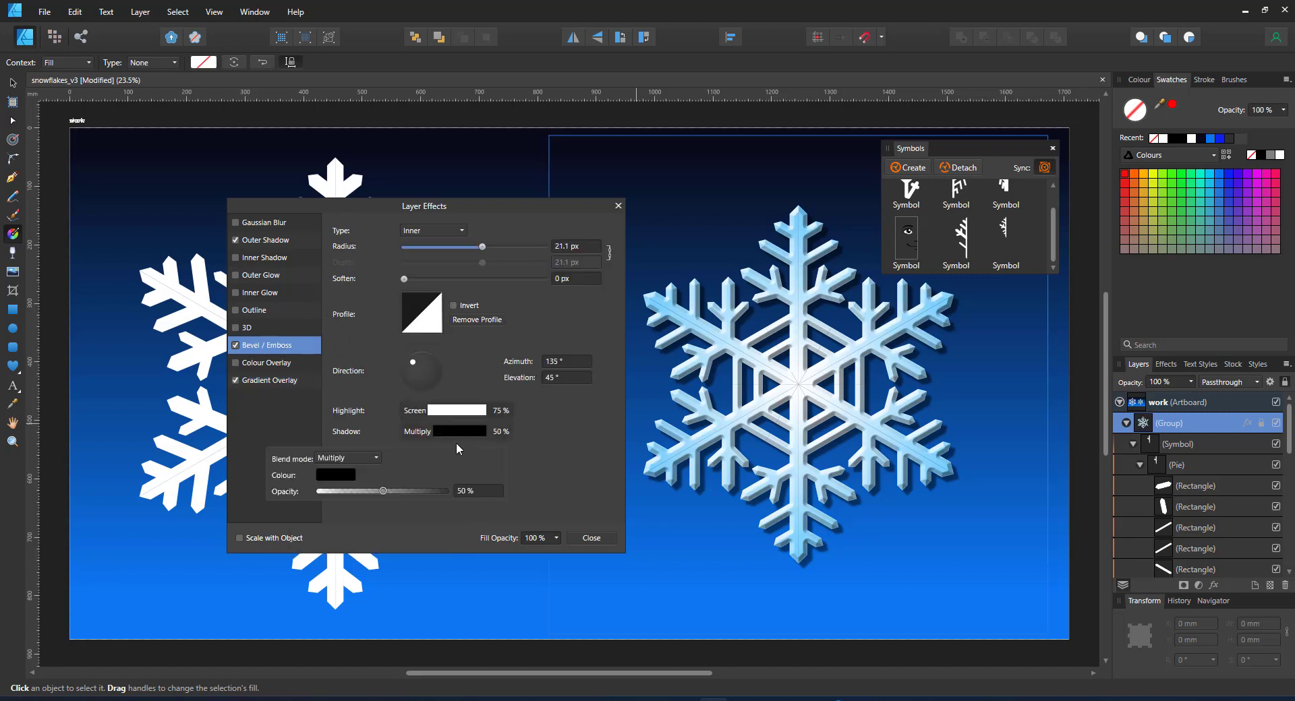
left_click(335, 475)
left_click(314, 551)
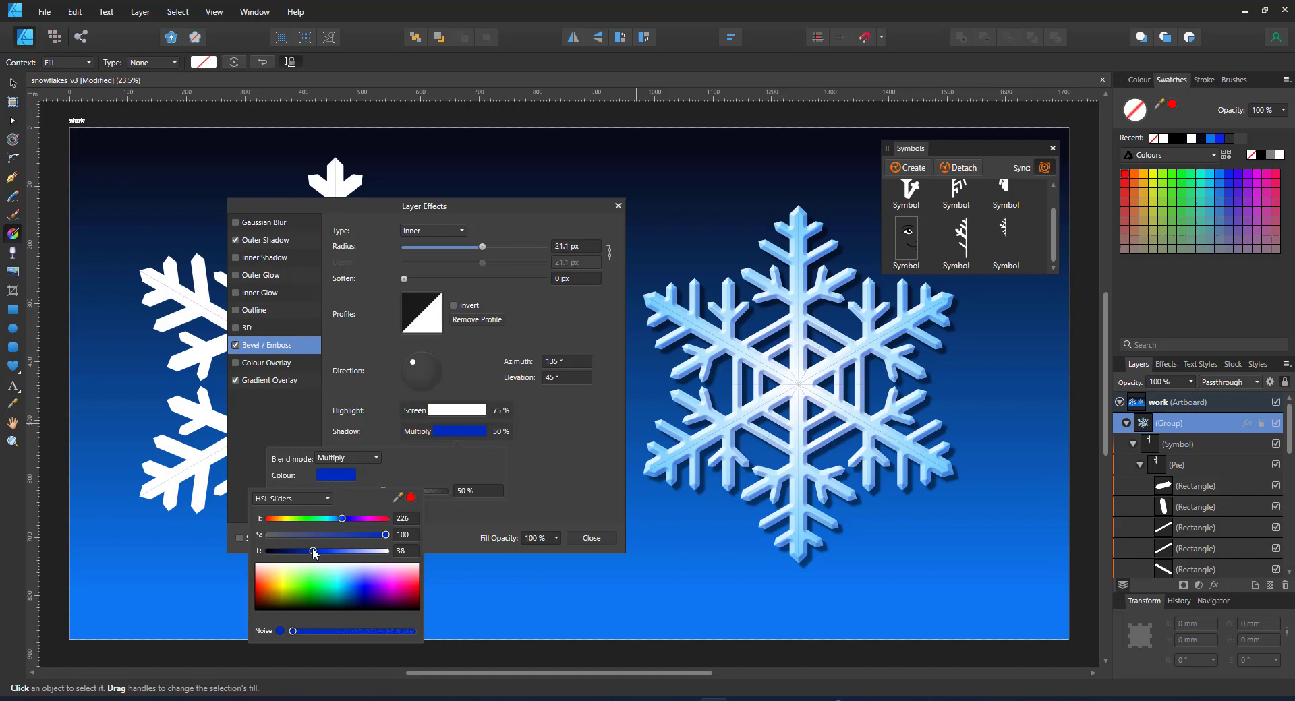
left_click_drag(314, 551, 315, 551)
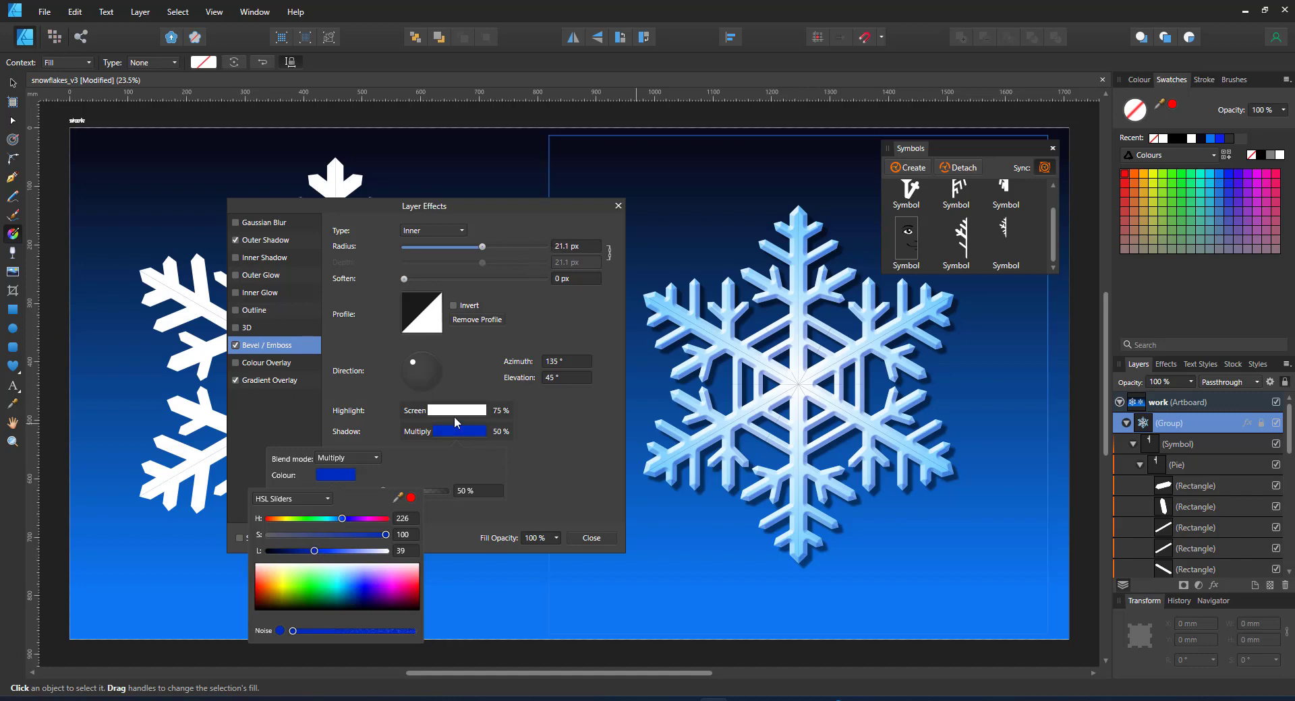
left_click(618, 207)
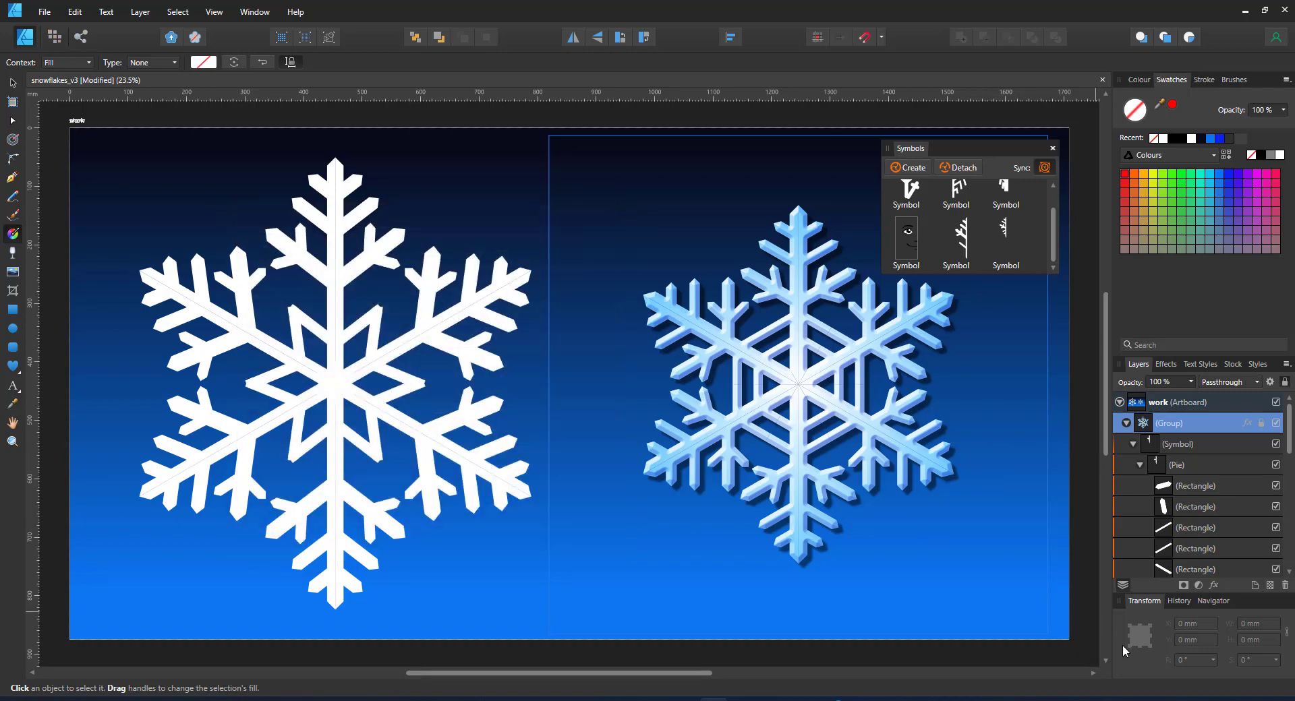